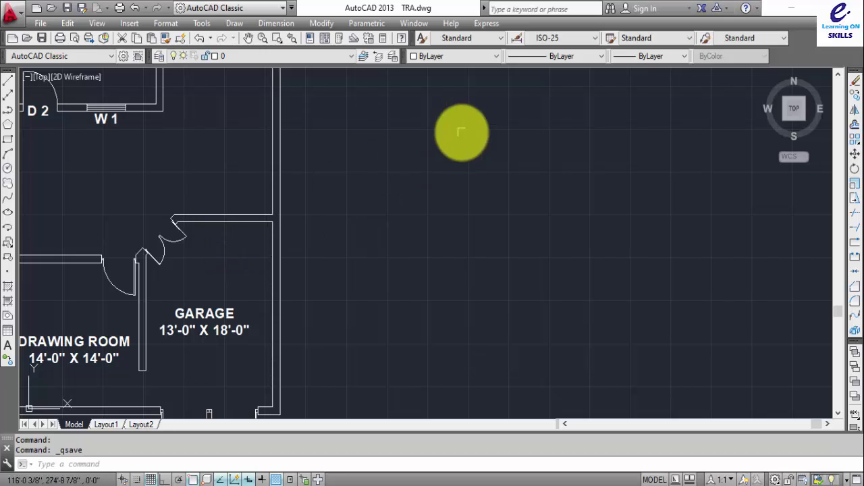
- Examine the house floor plan, from the garage and drawing room to the planted area beside Bath 3
{"action": "middle_click_drag", "start_coordinate": [212, 314], "coordinate": [405, 166]}
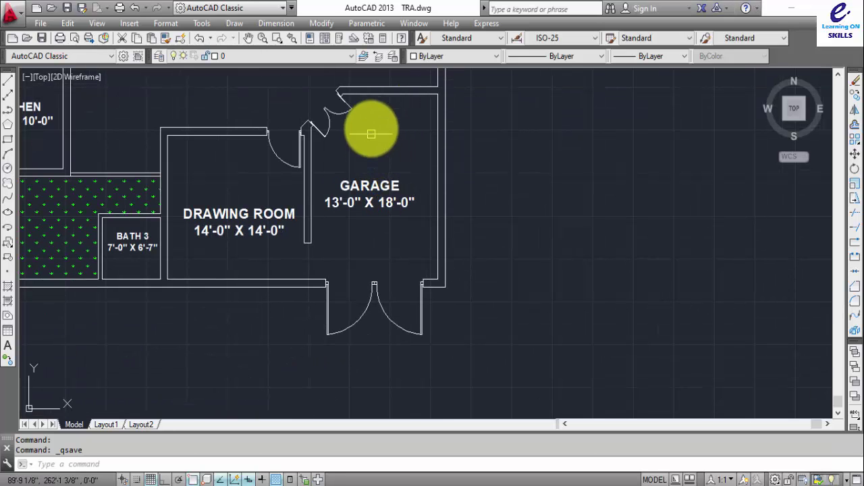
{"action": "mouse_move", "coordinate": [367, 131]}
{"action": "middle_mouse_down"}
{"action": "mouse_move", "coordinate": [344, 314]}
{"action": "mouse_move", "coordinate": [336, 240]}
{"action": "middle_mouse_up"}
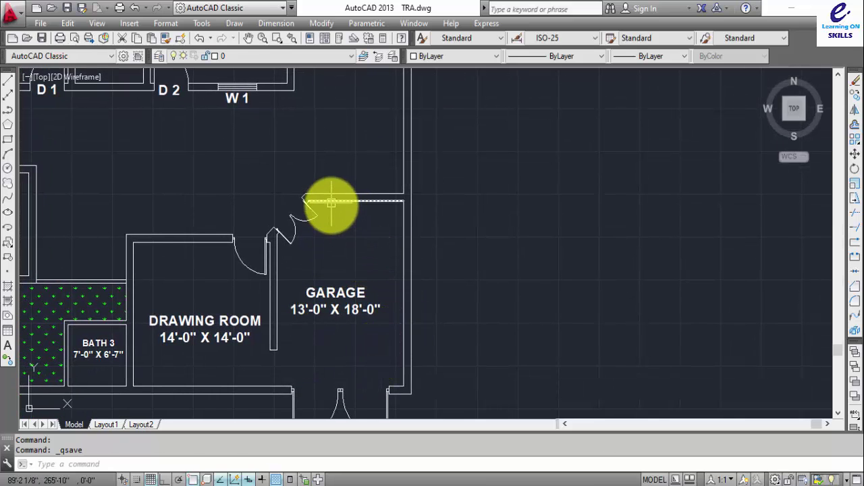
{"action": "scroll", "coordinate": [340, 280], "scroll_direction": "down", "scroll_amount": 3}
{"action": "middle_click_drag", "start_coordinate": [338, 247], "coordinate": [428, 246]}
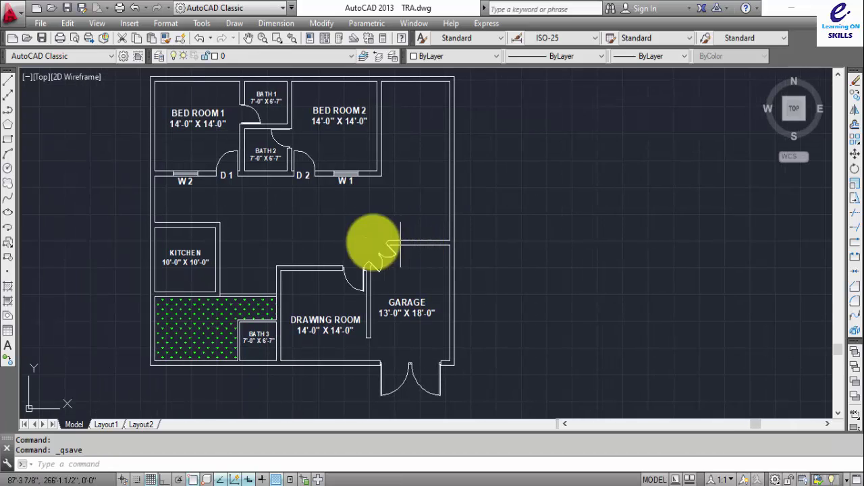
{"action": "mouse_move", "coordinate": [387, 272]}
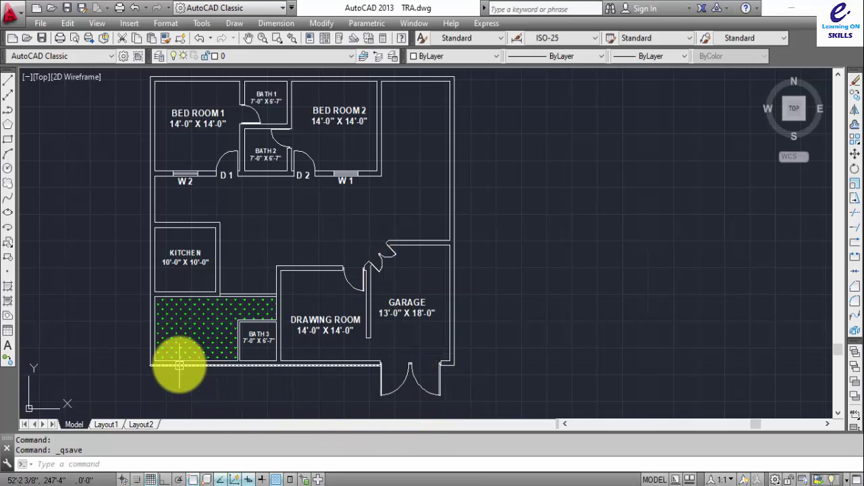
{"action": "scroll", "coordinate": [179, 365], "scroll_direction": "up", "scroll_amount": 2}
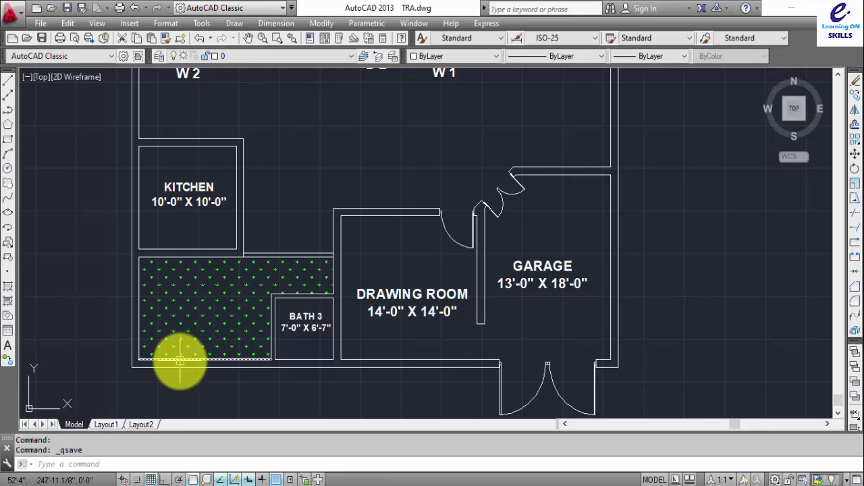
{"action": "scroll", "coordinate": [378, 287], "scroll_direction": "down", "scroll_amount": 2}
{"action": "scroll", "coordinate": [263, 341], "scroll_direction": "up", "scroll_amount": 2}
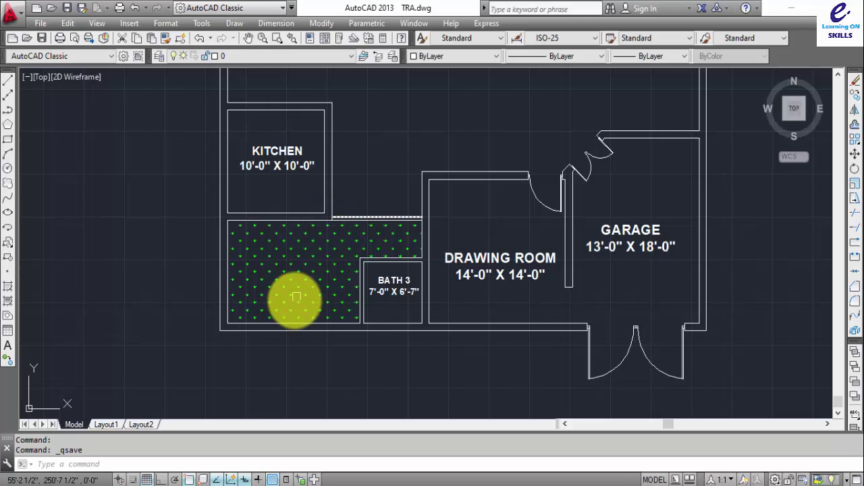
{"action": "scroll", "coordinate": [341, 216], "scroll_direction": "down", "scroll_amount": 2}
{"action": "middle_click_drag", "start_coordinate": [324, 251], "coordinate": [265, 334]}
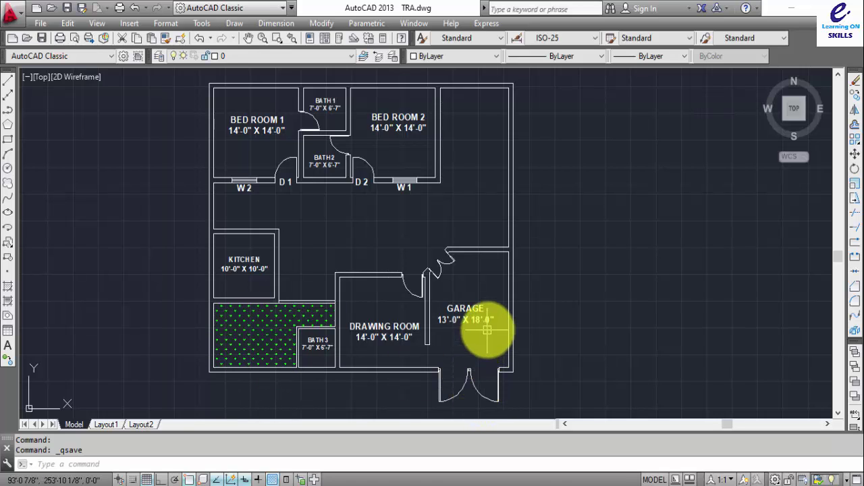
- Offset the garage's upper and right inner wall lines 3'-6" into the room to outline the staircase width
{"action": "scroll", "coordinate": [487, 312], "scroll_direction": "up", "scroll_amount": 3}
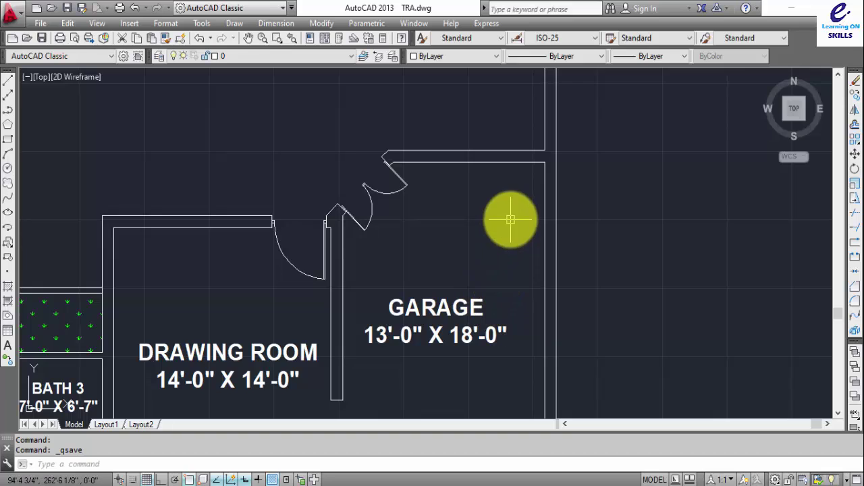
{"action": "scroll", "coordinate": [505, 218], "scroll_direction": "up", "scroll_amount": 2}
{"action": "middle_click_drag", "start_coordinate": [353, 266], "coordinate": [337, 228]}
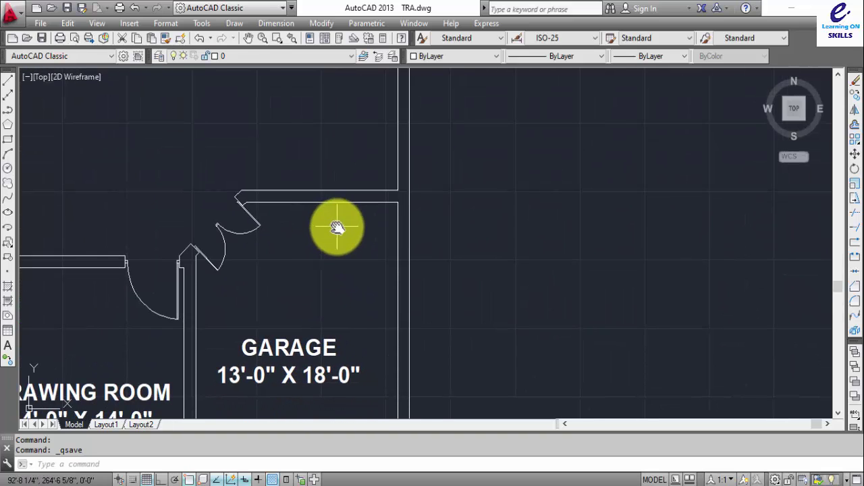
{"action": "middle_click_drag", "start_coordinate": [352, 268], "coordinate": [313, 206]}
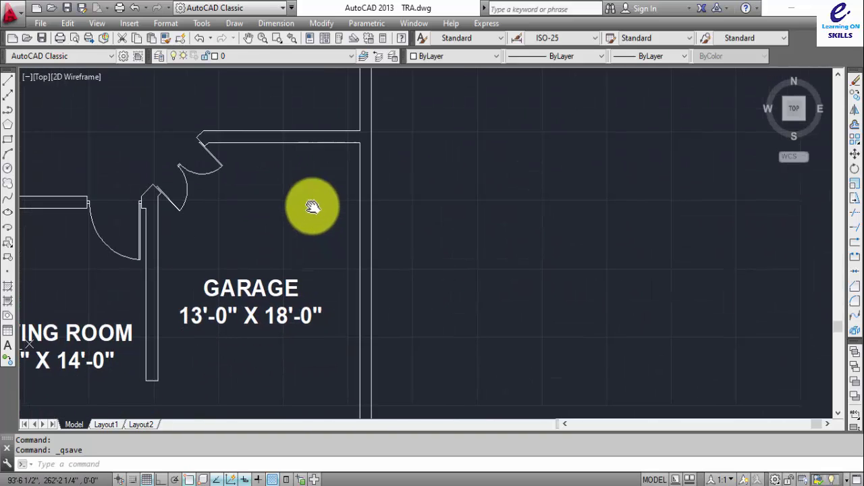
{"action": "middle_click_drag", "start_coordinate": [370, 169], "coordinate": [380, 177]}
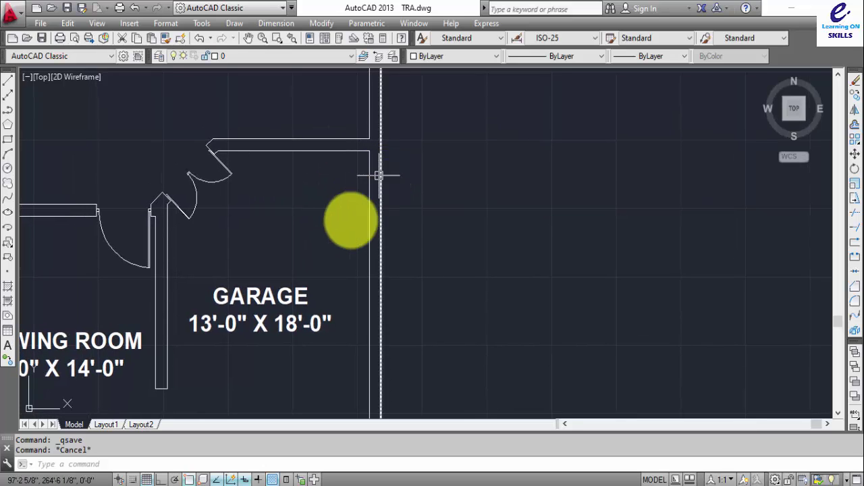
{"action": "mouse_move", "coordinate": [343, 222]}
{"action": "middle_mouse_down"}
{"action": "mouse_move", "coordinate": [329, 235]}
{"action": "mouse_move", "coordinate": [372, 245]}
{"action": "mouse_move", "coordinate": [315, 257]}
{"action": "middle_mouse_up"}
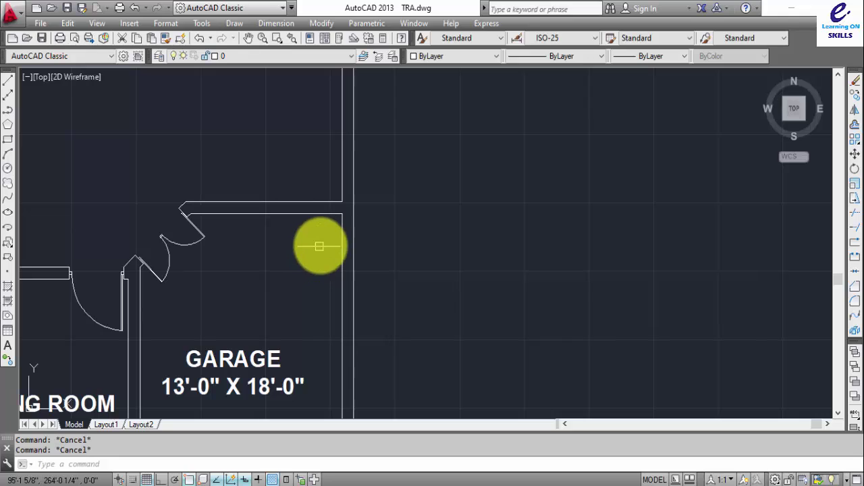
{"action": "key", "text": "Return"}
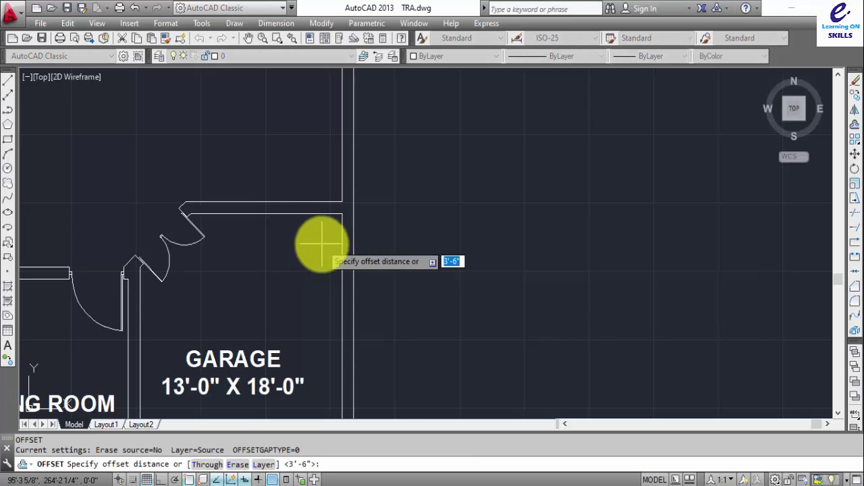
{"action": "key", "text": "Return"}
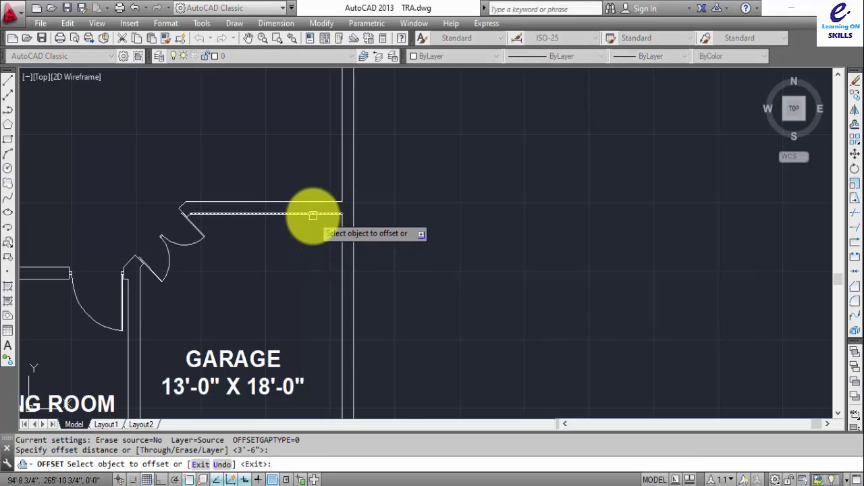
{"action": "left_click", "coordinate": [312, 214]}
{"action": "left_click", "coordinate": [314, 264]}
{"action": "left_click", "coordinate": [340, 314]}
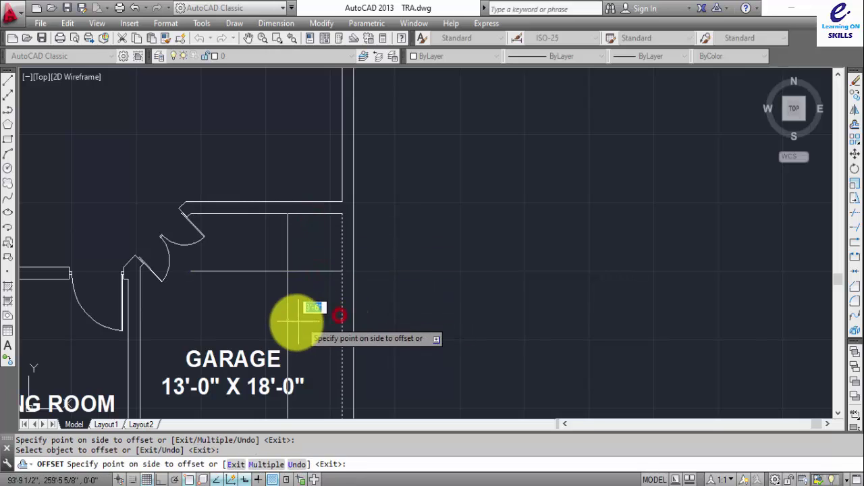
{"action": "left_click", "coordinate": [301, 307]}
{"action": "key", "text": "Escape"}
{"action": "mouse_move", "coordinate": [302, 307]}
{"action": "middle_mouse_down"}
{"action": "mouse_move", "coordinate": [348, 145]}
{"action": "mouse_move", "coordinate": [338, 196]}
{"action": "middle_mouse_up"}
{"action": "key", "text": "Escape"}
- Offset both new staircase outline lines 4.5 inches farther into the garage to form a thin partition
{"action": "middle_click_drag", "start_coordinate": [291, 162], "coordinate": [286, 183]}
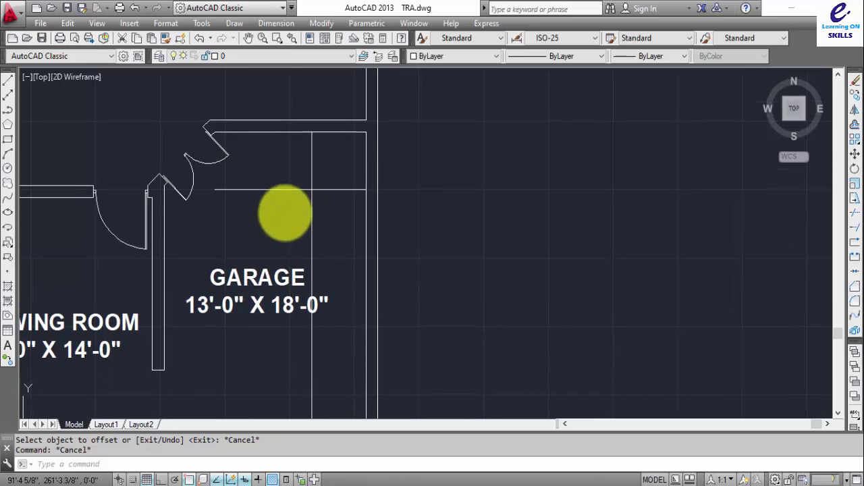
{"action": "type", "text": "o"}
{"action": "key", "text": "Return"}
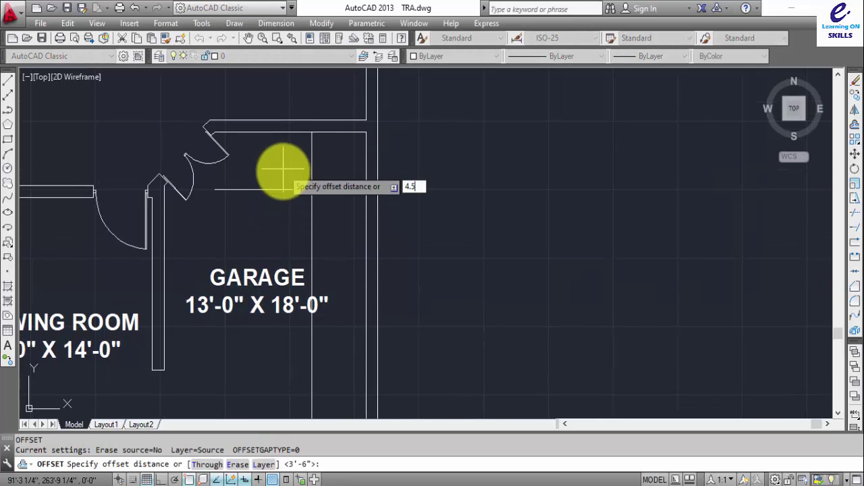
{"action": "key", "text": "Return"}
{"action": "left_click", "coordinate": [292, 188]}
{"action": "left_click", "coordinate": [282, 225]}
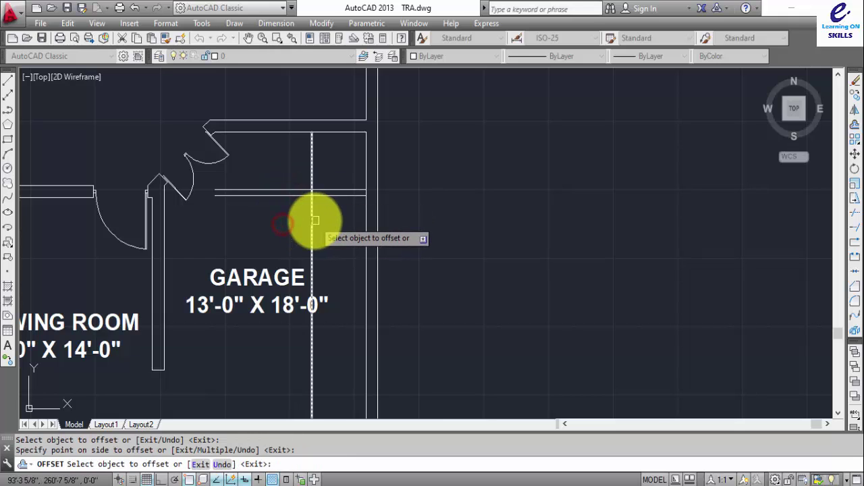
{"action": "left_click", "coordinate": [308, 223]}
{"action": "left_click", "coordinate": [276, 231]}
{"action": "key", "text": "Escape"}
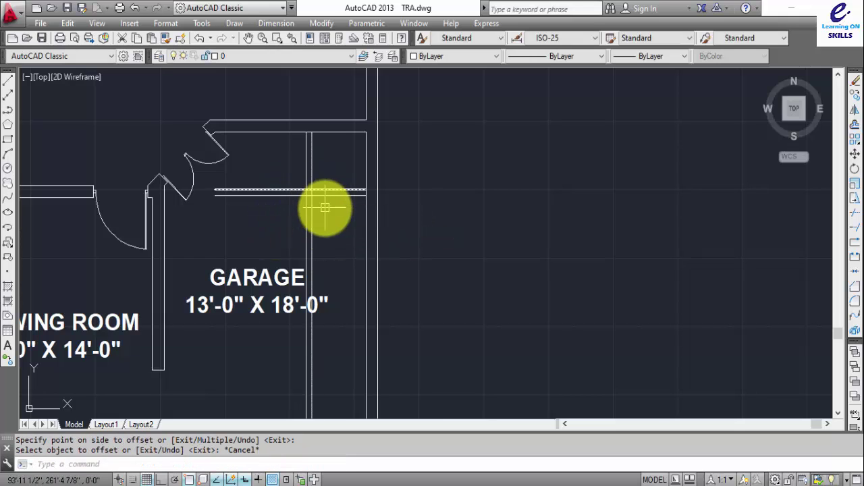
- Trim the two pairs of partition lines where they cross and delete the unneeded outer segments beyond the crossing
{"action": "scroll", "coordinate": [324, 205], "scroll_direction": "up", "scroll_amount": 4}
{"action": "key", "text": "Return"}
{"action": "key", "text": "Return"}
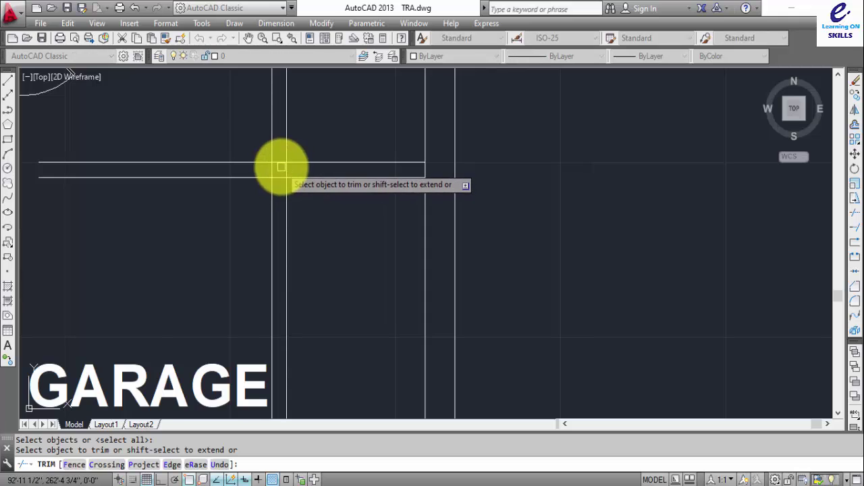
{"action": "left_click", "coordinate": [289, 170]}
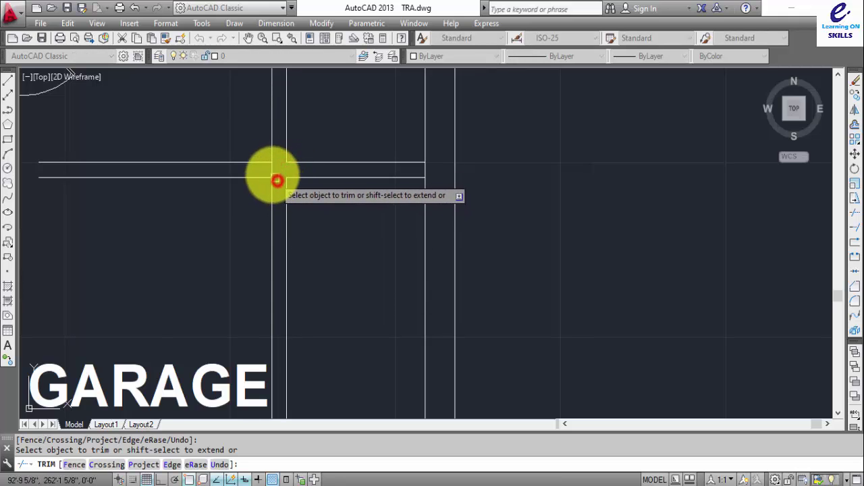
{"action": "scroll", "coordinate": [271, 171], "scroll_direction": "down", "scroll_amount": 3}
{"action": "middle_click_drag", "start_coordinate": [313, 151], "coordinate": [349, 237]}
{"action": "key", "text": "Escape"}
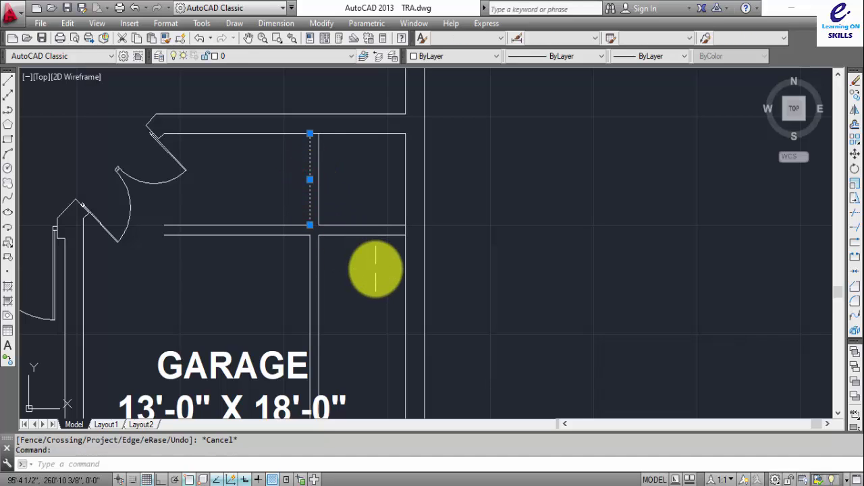
{"action": "key", "text": "Delete"}
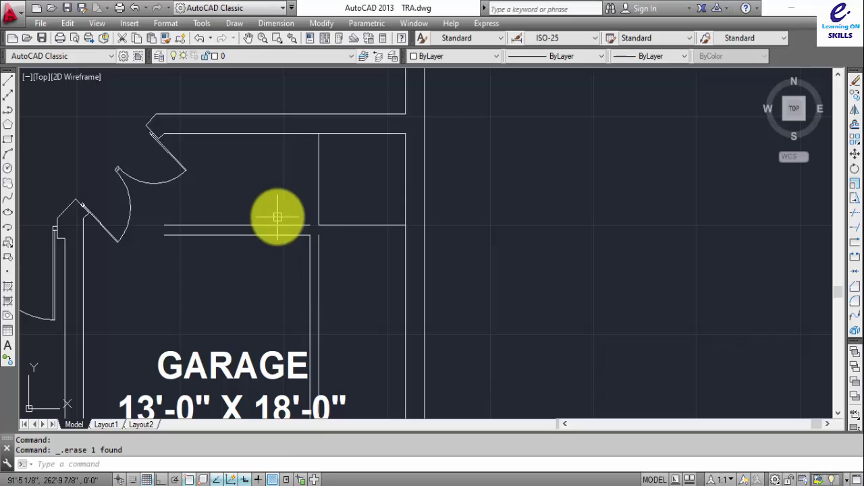
- Offset the landing's vertical edge repeatedly by 6 inches toward the double door to create eight tread lines
{"action": "type", "text": "o"}
{"action": "key", "text": "Return"}
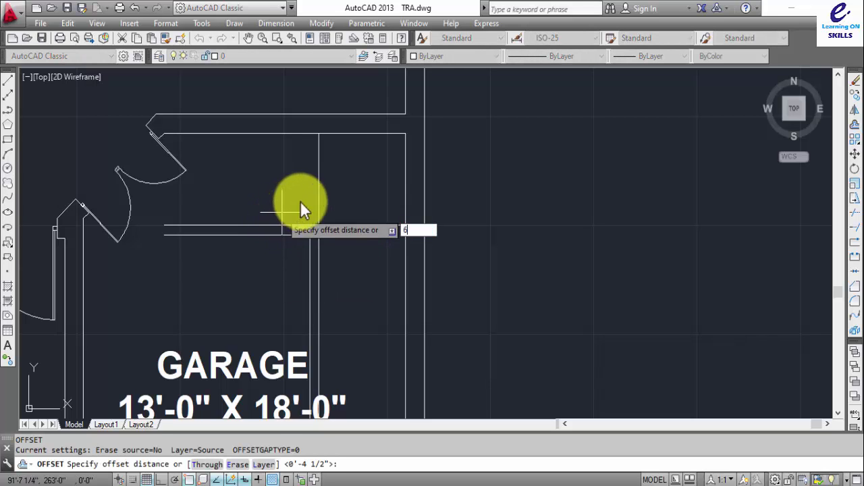
{"action": "key", "text": "Return"}
{"action": "left_click", "coordinate": [298, 188]}
{"action": "left_click", "coordinate": [306, 188]}
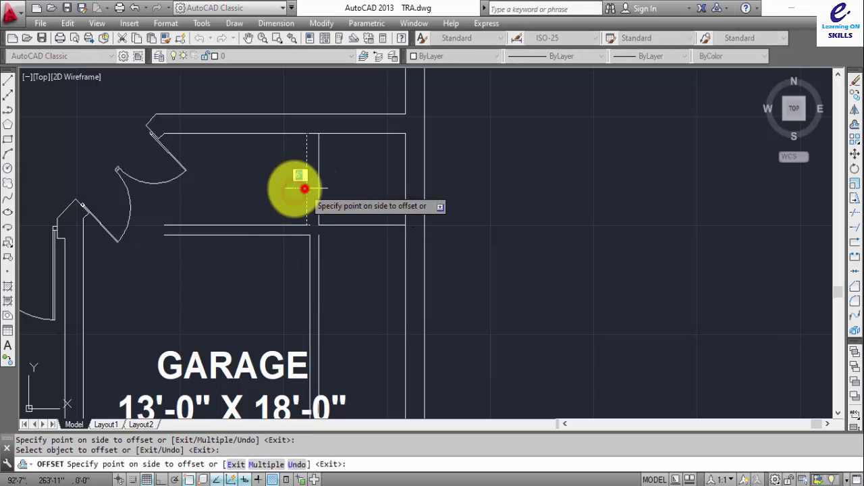
{"action": "left_click", "coordinate": [280, 192]}
{"action": "left_click", "coordinate": [289, 189]}
{"action": "left_click", "coordinate": [261, 190]}
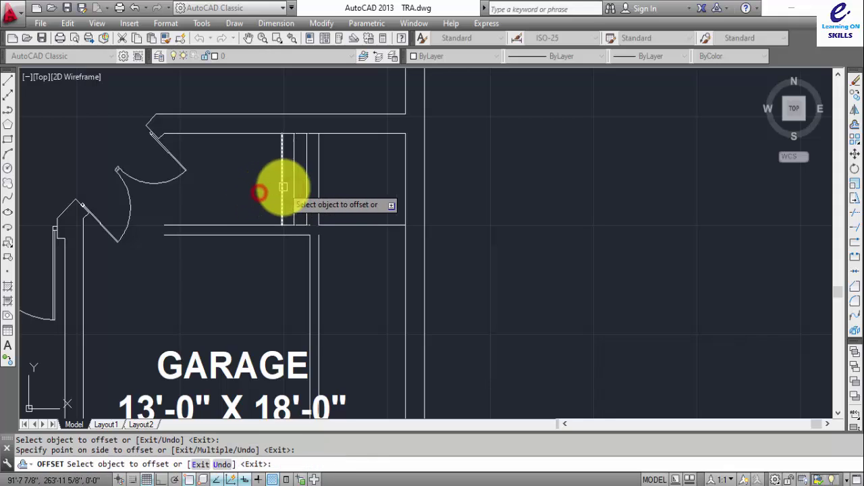
{"action": "left_click", "coordinate": [281, 187]}
{"action": "left_click", "coordinate": [245, 187]}
{"action": "left_click", "coordinate": [269, 181]}
{"action": "left_click", "coordinate": [232, 187]}
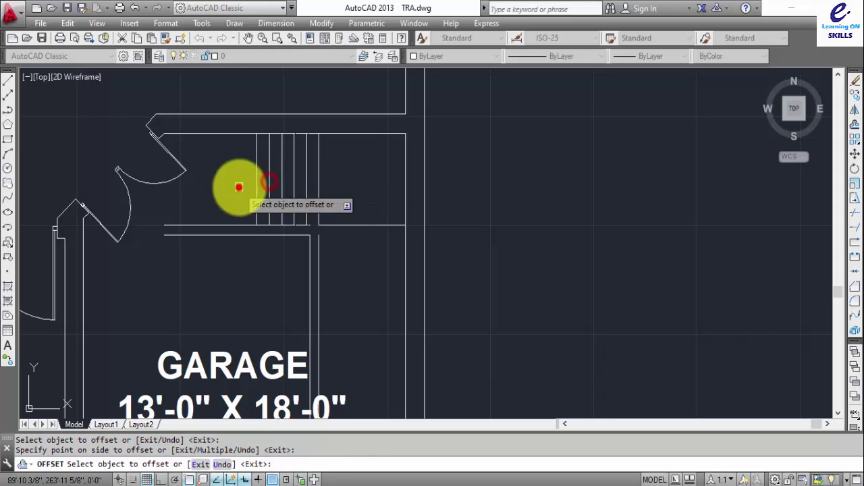
{"action": "left_click", "coordinate": [257, 187]}
{"action": "left_click", "coordinate": [236, 185]}
{"action": "left_click", "coordinate": [245, 184]}
{"action": "left_click", "coordinate": [216, 186]}
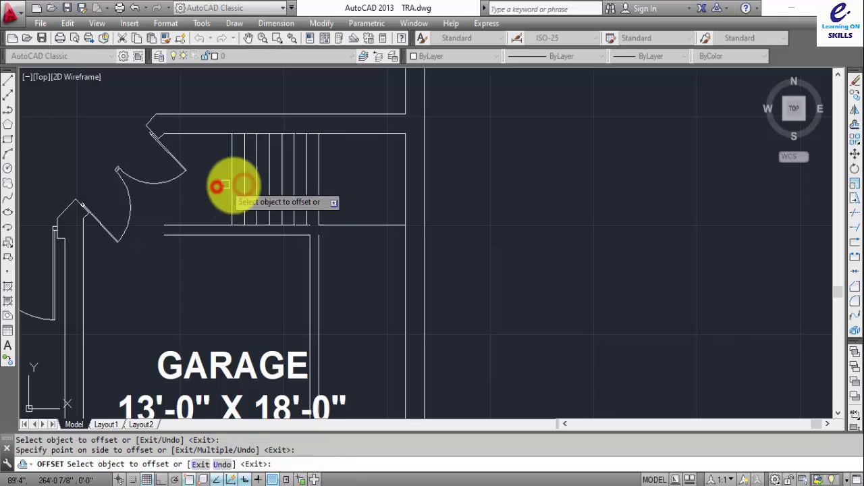
{"action": "left_click", "coordinate": [233, 187]}
{"action": "left_click", "coordinate": [205, 189]}
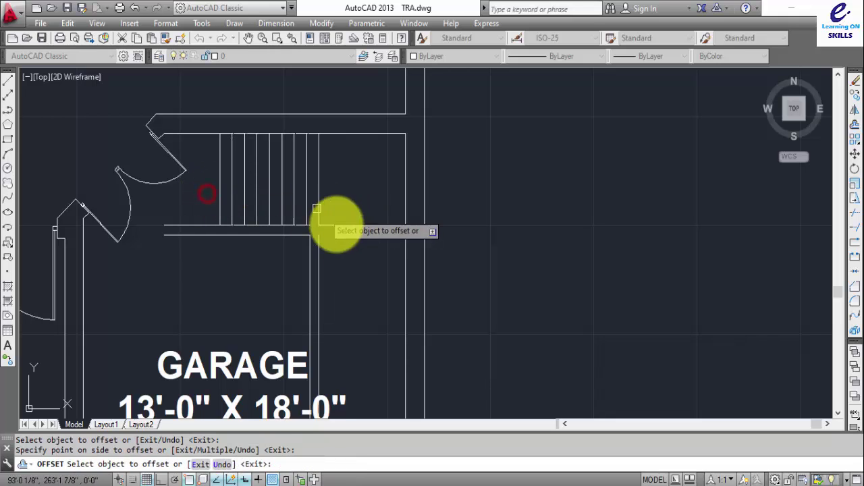
- Offset the landing's lower edge repeatedly by 6 inches down along the outer wall to create nine tread lines
{"action": "left_click", "coordinate": [354, 228]}
{"action": "left_click", "coordinate": [346, 238]}
{"action": "left_click", "coordinate": [338, 270]}
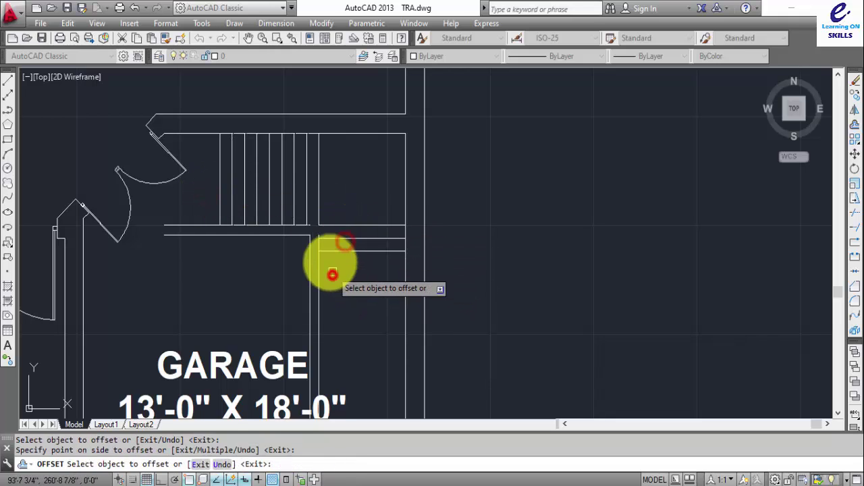
{"action": "left_click", "coordinate": [330, 250]}
{"action": "left_click", "coordinate": [331, 291]}
{"action": "left_click", "coordinate": [335, 264]}
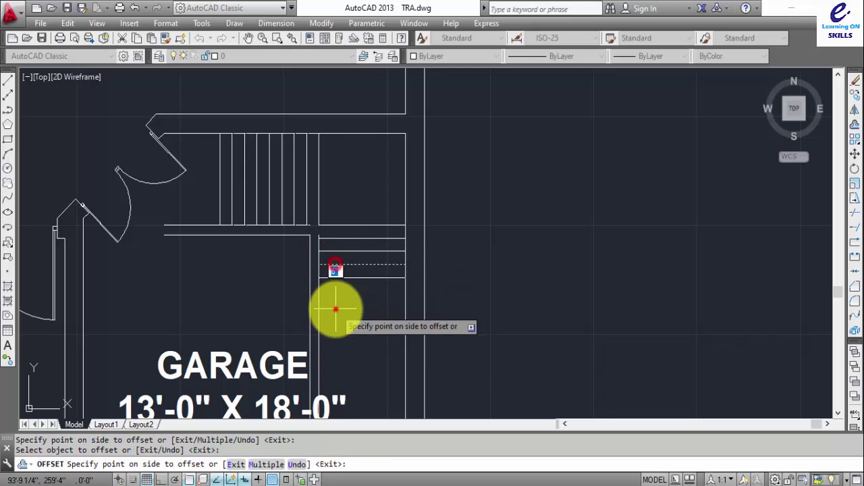
{"action": "left_click", "coordinate": [336, 308]}
{"action": "left_click", "coordinate": [336, 278]}
{"action": "left_click", "coordinate": [337, 309]}
{"action": "left_click", "coordinate": [332, 291]}
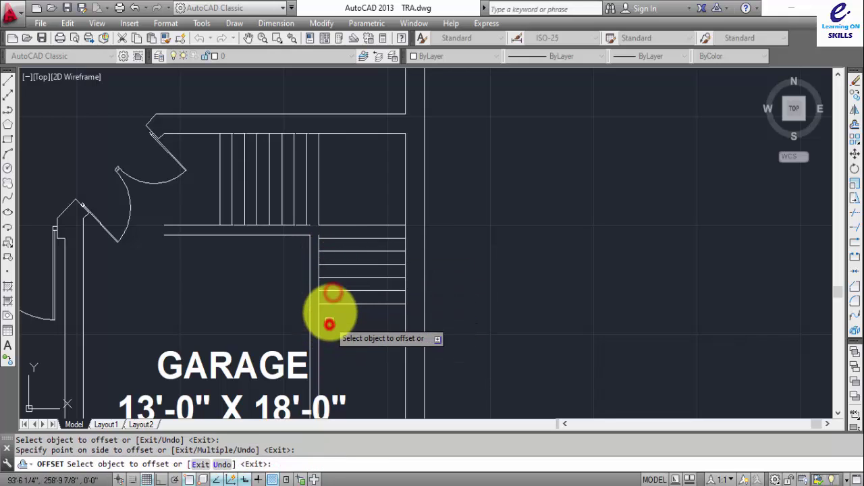
{"action": "left_click", "coordinate": [330, 308]}
{"action": "left_click", "coordinate": [332, 304]}
{"action": "left_click", "coordinate": [332, 337]}
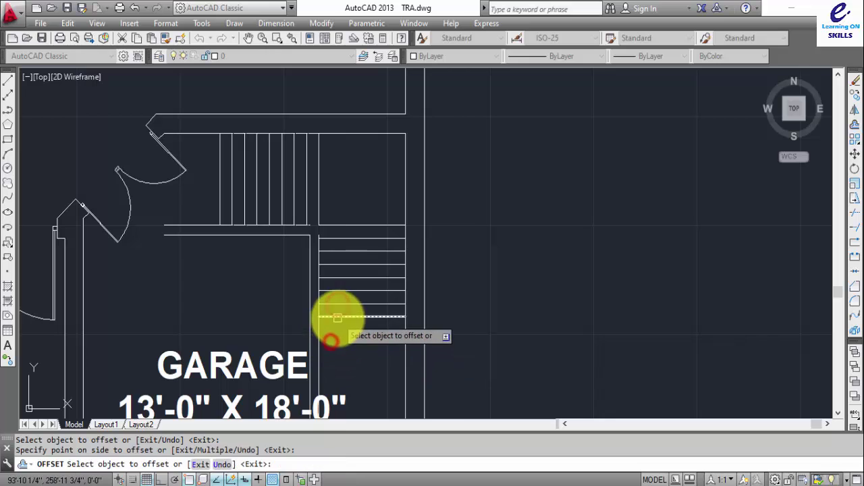
{"action": "left_click", "coordinate": [337, 317]}
{"action": "left_click", "coordinate": [334, 346]}
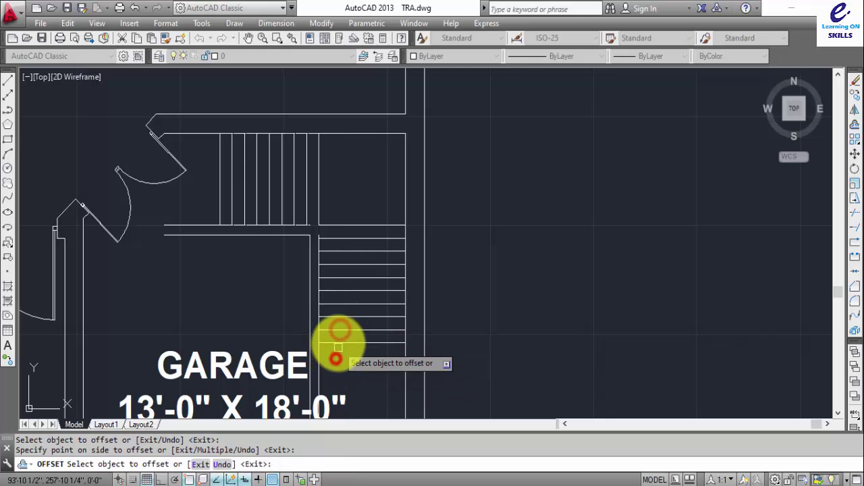
{"action": "key", "text": "Escape"}
- Extend the last tread line of each stair flight across the partition to its outer line
{"action": "middle_click_drag", "start_coordinate": [342, 284], "coordinate": [345, 232]}
{"action": "type", "text": "ex"}
{"action": "key", "text": "Return"}
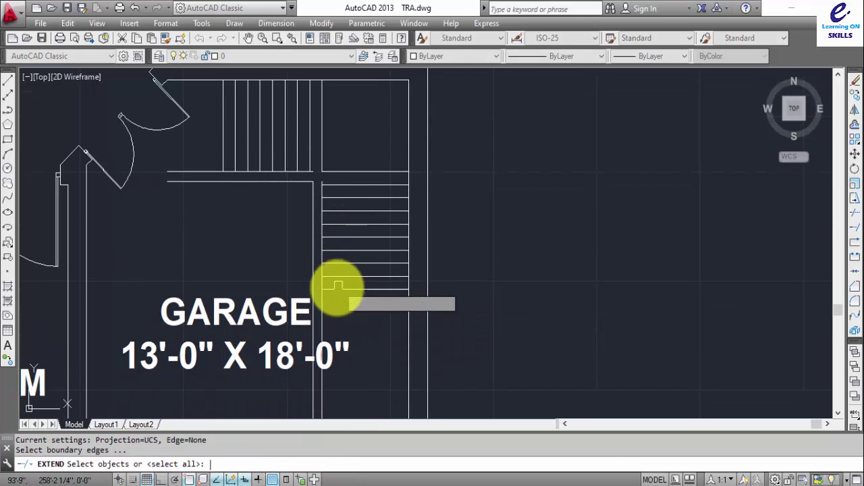
{"action": "key", "text": "Return"}
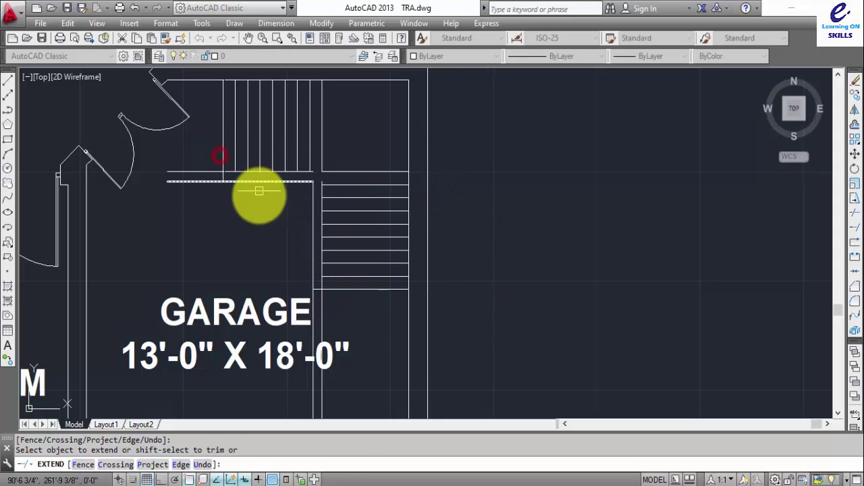
{"action": "key", "text": "Escape"}
- Extend the two inner partition lines until they meet at the landing's inner corner
{"action": "key", "text": "Return"}
{"action": "key", "text": "Return"}
{"action": "scroll", "coordinate": [309, 169], "scroll_direction": "up", "scroll_amount": 4}
{"action": "left_click", "coordinate": [310, 172]}
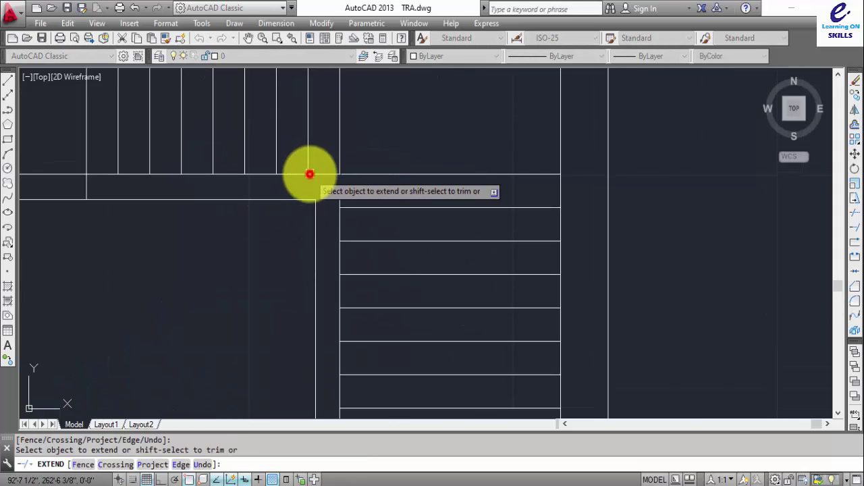
{"action": "scroll", "coordinate": [341, 230], "scroll_direction": "down", "scroll_amount": 5}
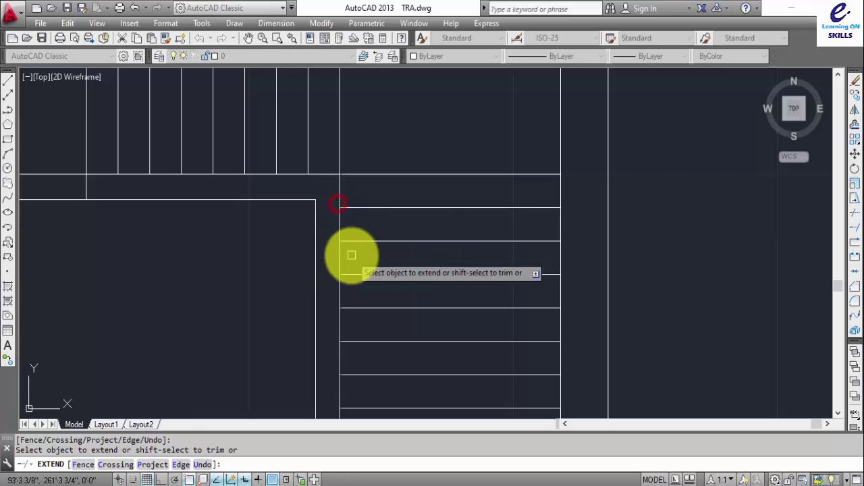
{"action": "key", "text": "Escape"}
- Trim both pairs of partition lines where they run past the last tread of each stair flight
{"action": "type", "text": "tr"}
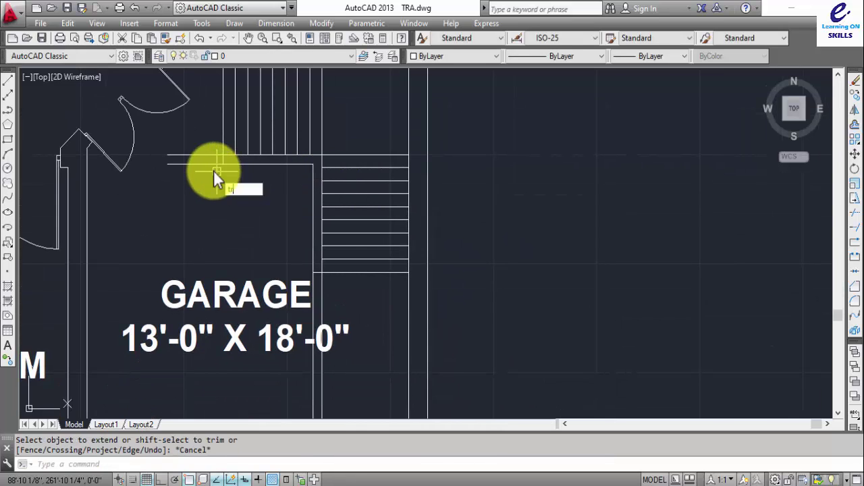
{"action": "key", "text": "Return"}
{"action": "key", "text": "Return"}
{"action": "left_click", "coordinate": [203, 155]}
{"action": "left_click", "coordinate": [196, 165]}
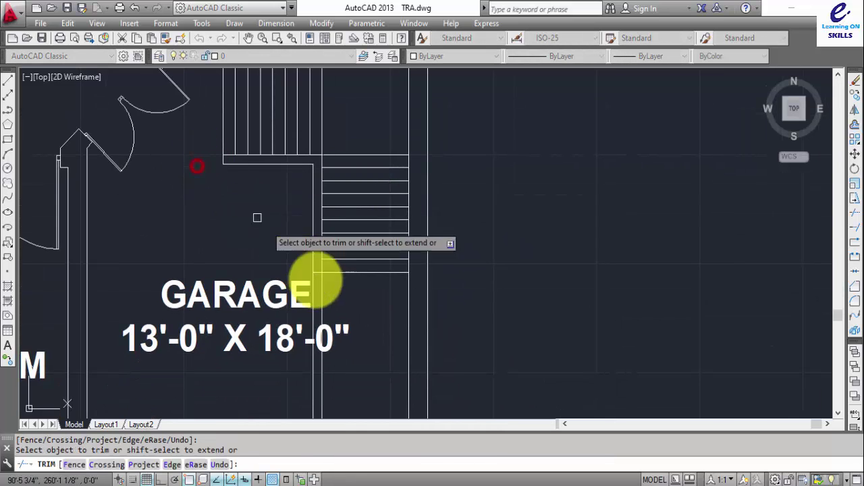
{"action": "left_click", "coordinate": [323, 284]}
{"action": "scroll", "coordinate": [314, 279], "scroll_direction": "up", "scroll_amount": 3}
{"action": "left_click", "coordinate": [313, 279]}
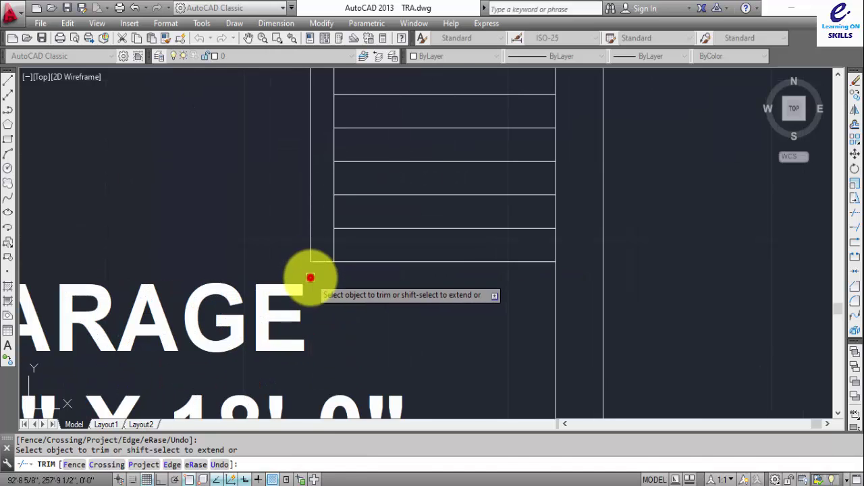
{"action": "scroll", "coordinate": [310, 276], "scroll_direction": "down", "scroll_amount": 3}
{"action": "middle_click_drag", "start_coordinate": [360, 328], "coordinate": [328, 164]}
{"action": "key", "text": "Escape"}
- Delete the two leftover partition line segments between the garage label and the garage door
{"action": "scroll", "coordinate": [348, 270], "scroll_direction": "down", "scroll_amount": 4}
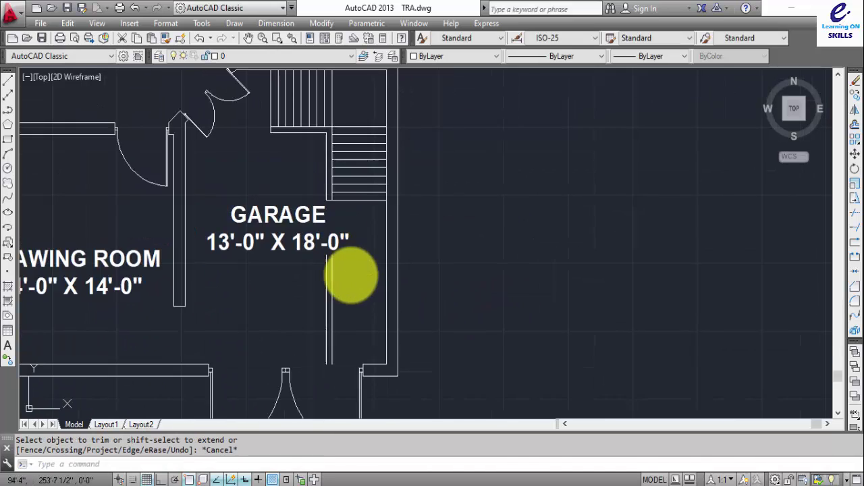
{"action": "scroll", "coordinate": [334, 301], "scroll_direction": "up", "scroll_amount": 4}
{"action": "left_click", "coordinate": [368, 269]}
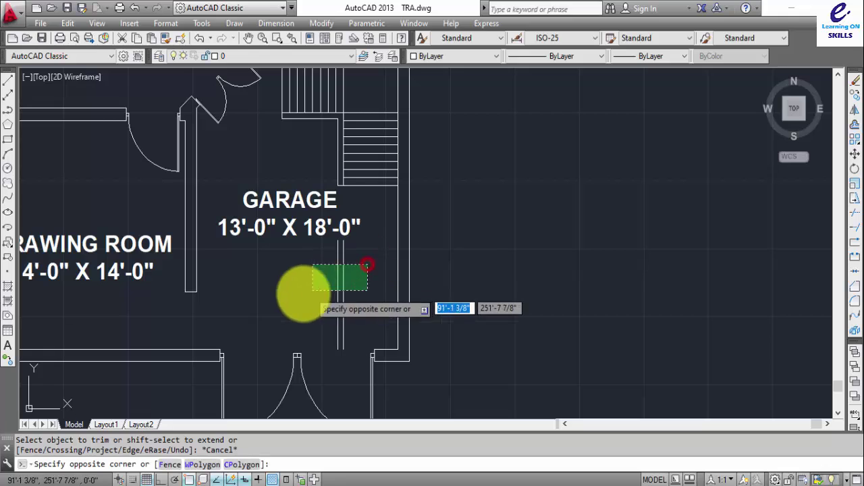
{"action": "left_click", "coordinate": [303, 294]}
{"action": "key", "text": "Delete"}
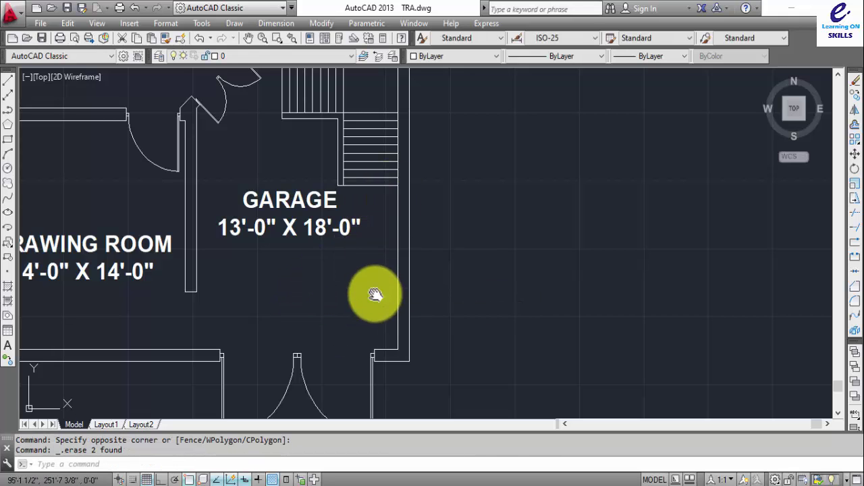
{"action": "middle_click_drag", "start_coordinate": [376, 294], "coordinate": [366, 345]}
{"action": "key", "text": "Escape"}
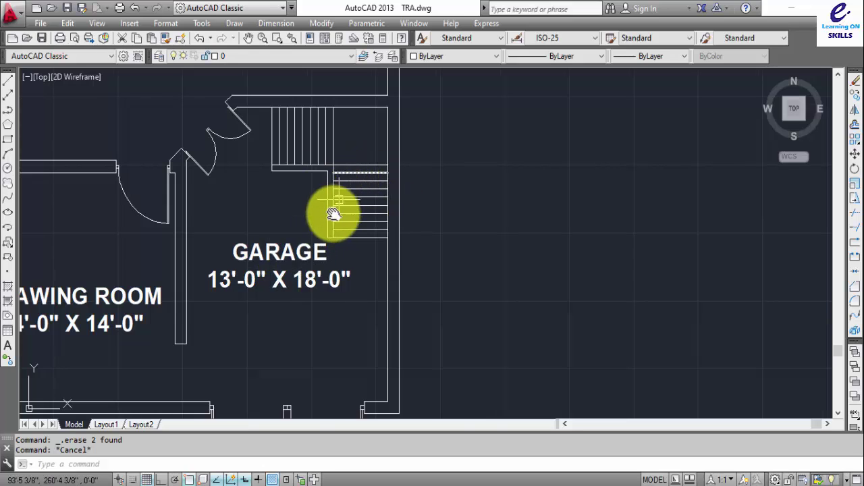
- Draw a diagonal line across the landing from its inner corner to the opposite wall corner
{"action": "middle_click_drag", "start_coordinate": [336, 212], "coordinate": [317, 248]}
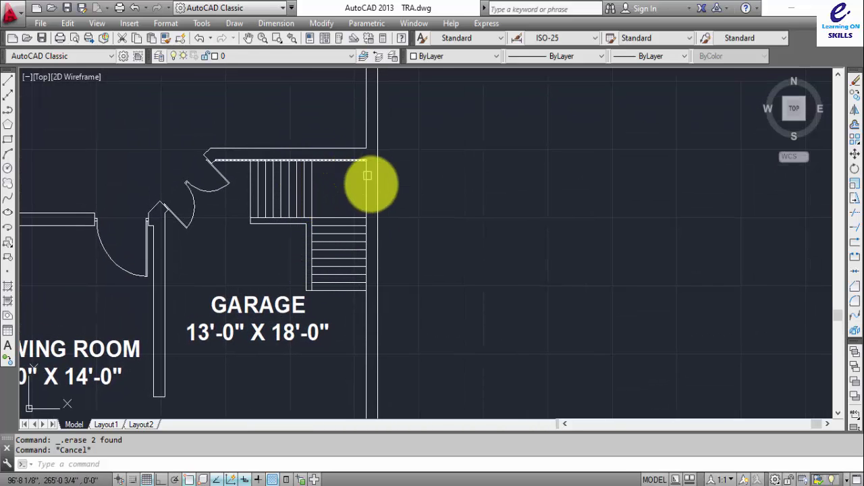
{"action": "scroll", "coordinate": [318, 158], "scroll_direction": "up", "scroll_amount": 2}
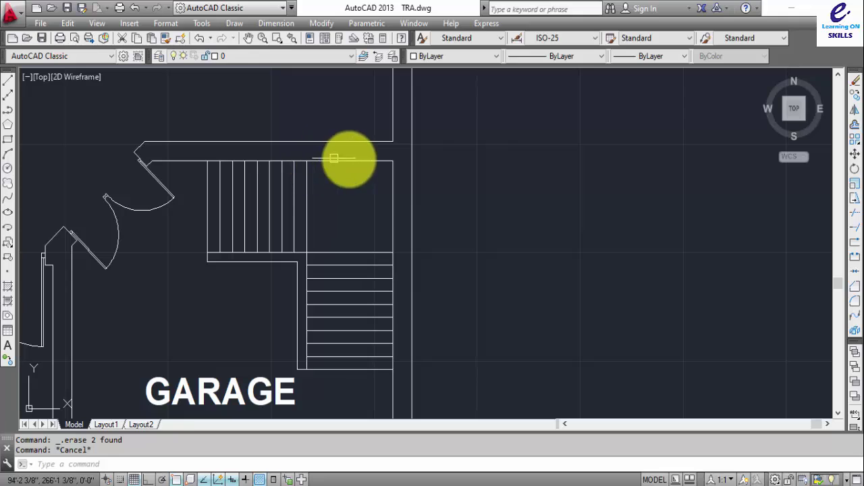
{"action": "type", "text": "l"}
{"action": "key", "text": "Return"}
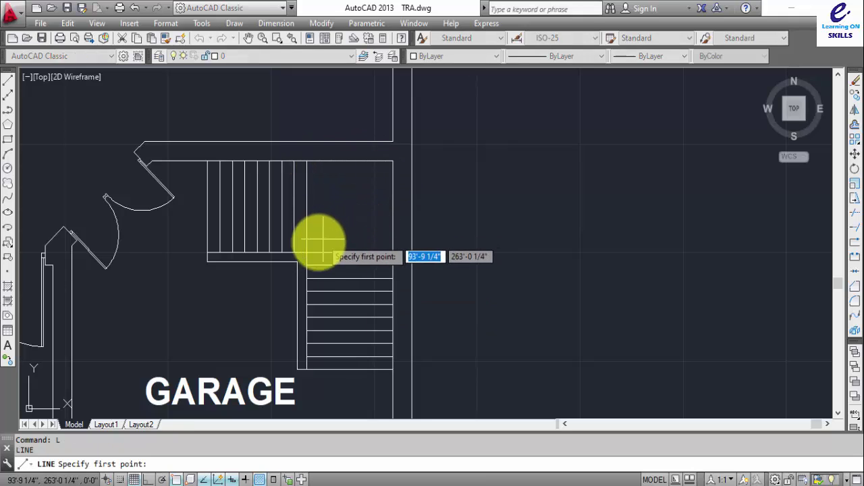
{"action": "left_click", "coordinate": [307, 253]}
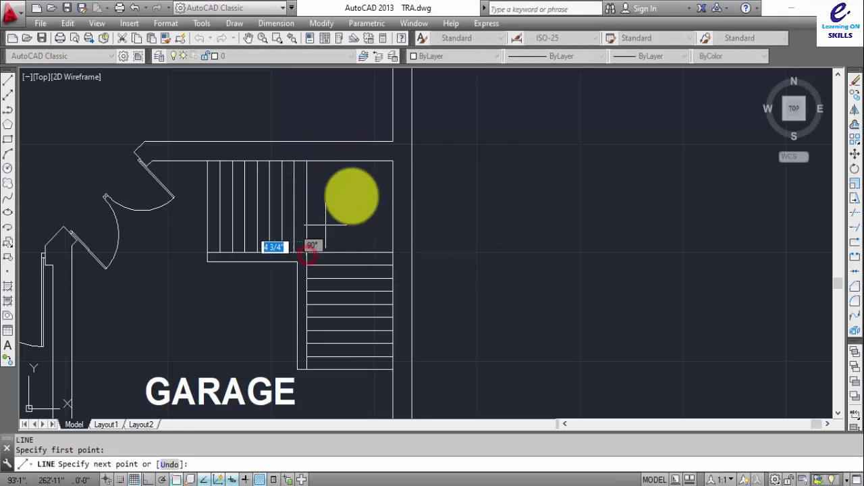
{"action": "left_click", "coordinate": [391, 161]}
{"action": "key", "text": "Return"}
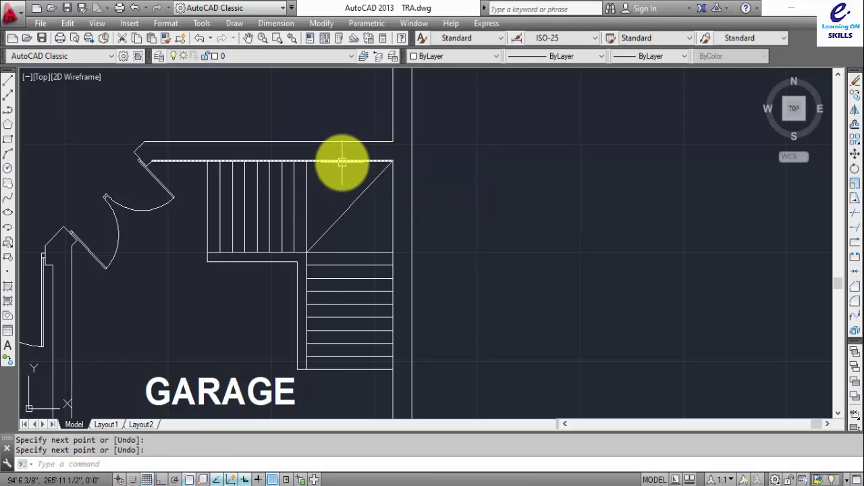
- Draw guide lines over the landing's upper edge and its outer-wall edge, each spanning the full landing side
{"action": "key", "text": "Return"}
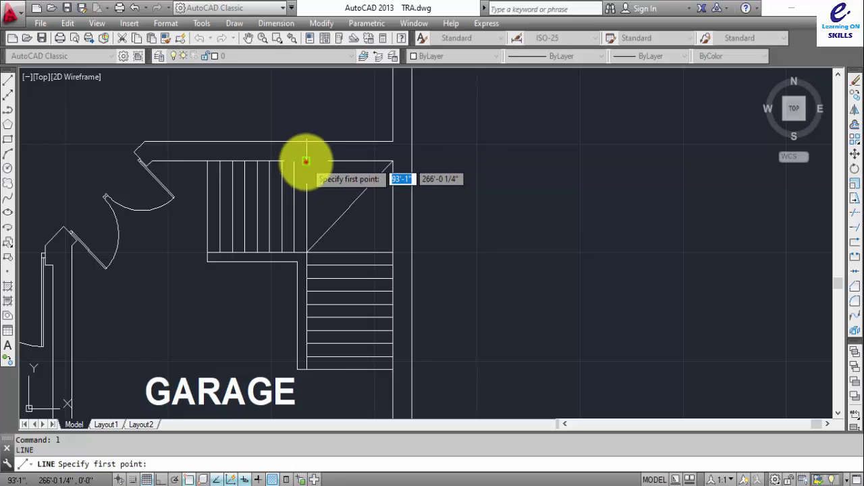
{"action": "left_click", "coordinate": [305, 162]}
{"action": "left_click", "coordinate": [392, 162]}
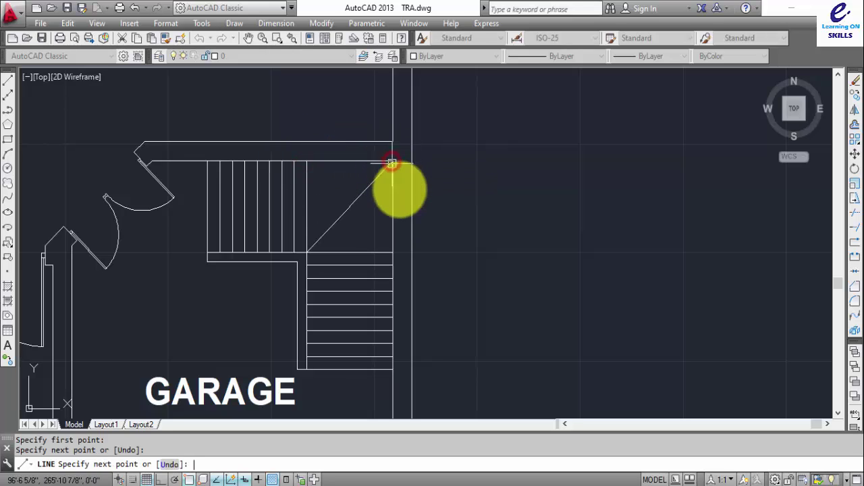
{"action": "key", "text": "Return"}
{"action": "key", "text": "Return"}
{"action": "left_click", "coordinate": [395, 256]}
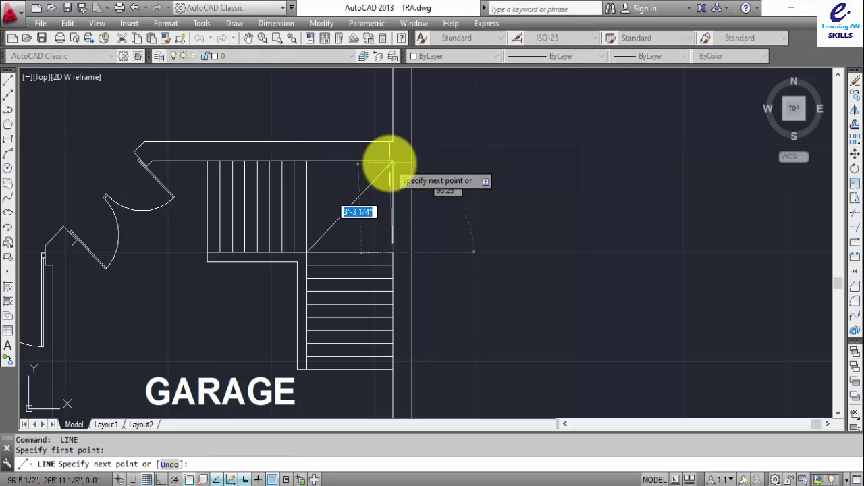
{"action": "left_click", "coordinate": [391, 160]}
{"action": "key", "text": "Return"}
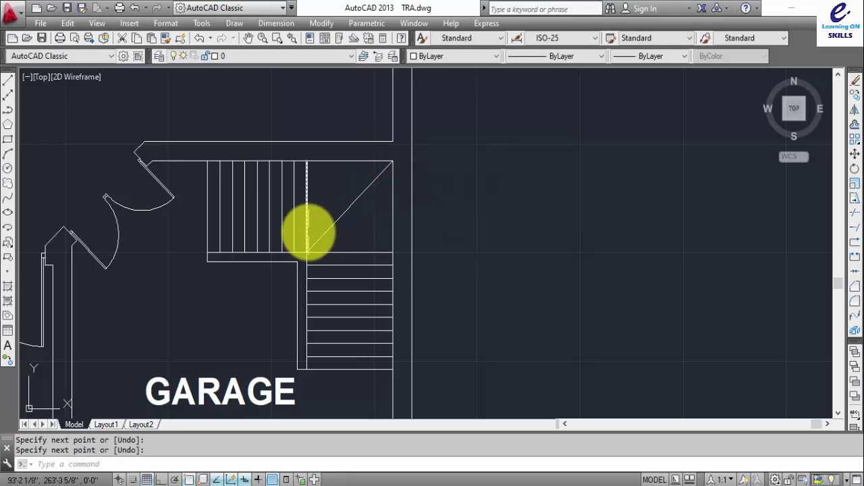
- Draw winder lines from the landing's inner corner to the midpoints of its upper and outer-wall edges, and delete the upper guide line
{"action": "key", "text": "Return"}
{"action": "left_click", "coordinate": [308, 251]}
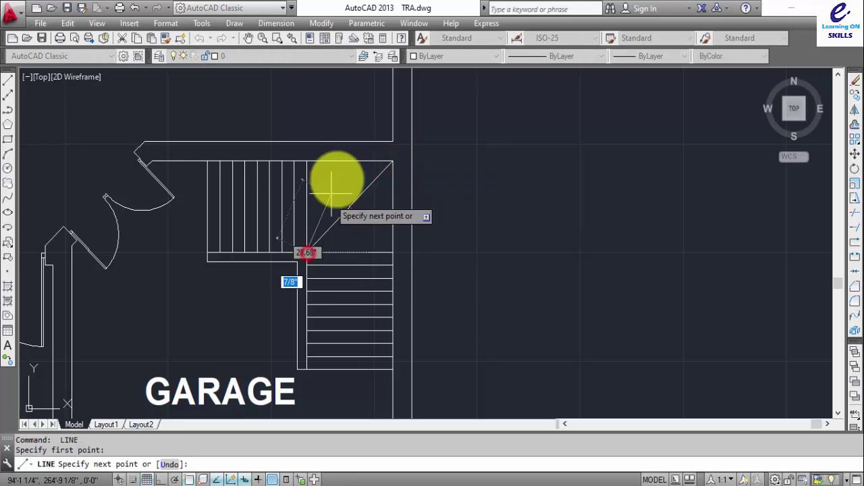
{"action": "left_click", "coordinate": [348, 162]}
{"action": "key", "text": "Return"}
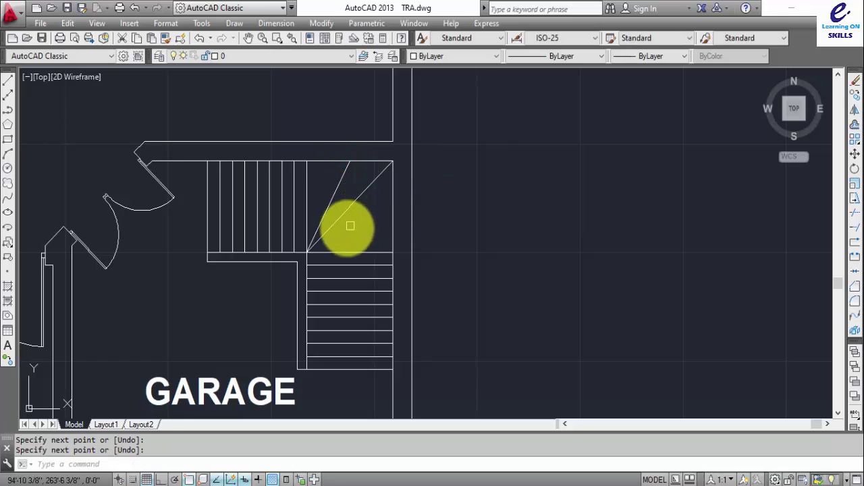
{"action": "key", "text": "Return"}
{"action": "left_click", "coordinate": [308, 252]}
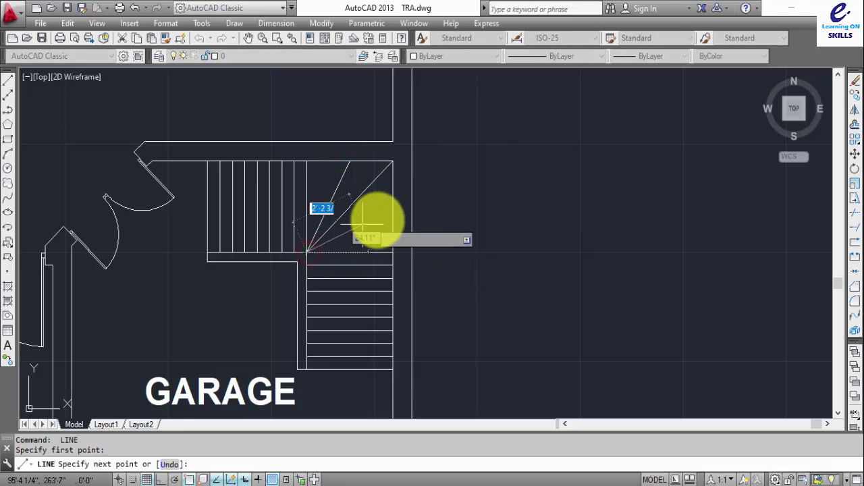
{"action": "left_click", "coordinate": [394, 208]}
{"action": "key", "text": "Return"}
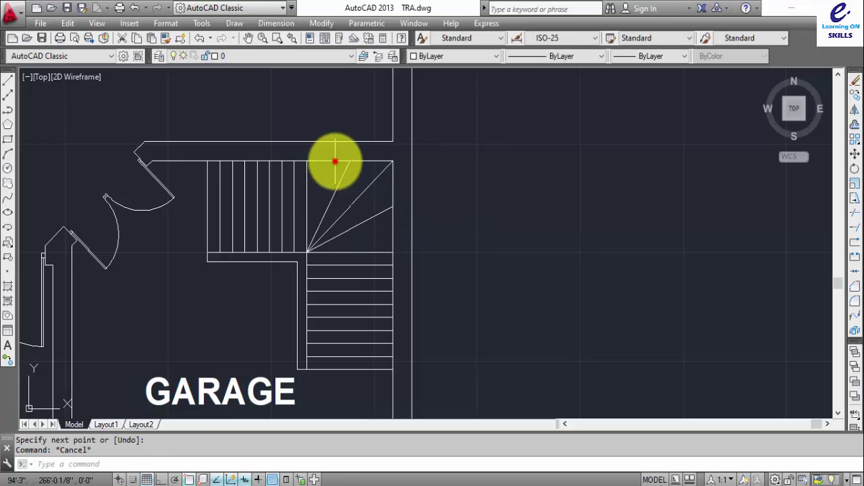
{"action": "key", "text": "Delete"}
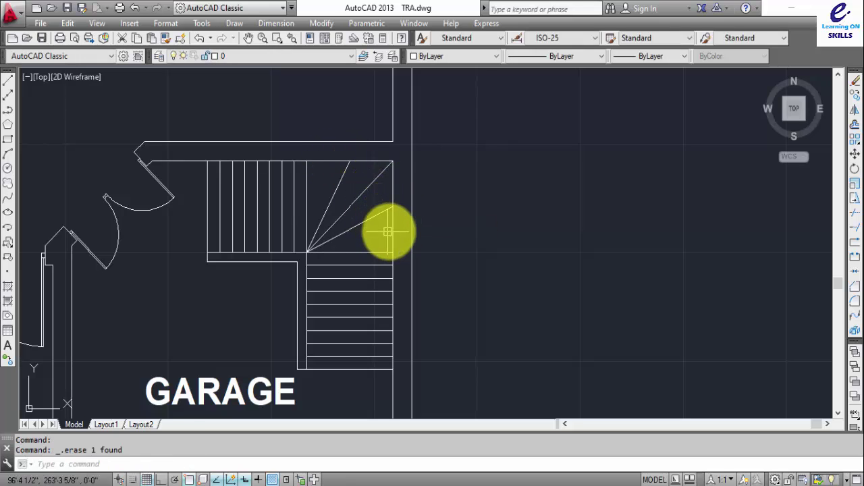
{"action": "key", "text": "Escape"}
- Review the staircase in the garage corner and its place in the whole house floor plan
{"action": "scroll", "coordinate": [379, 245], "scroll_direction": "down", "scroll_amount": 5}
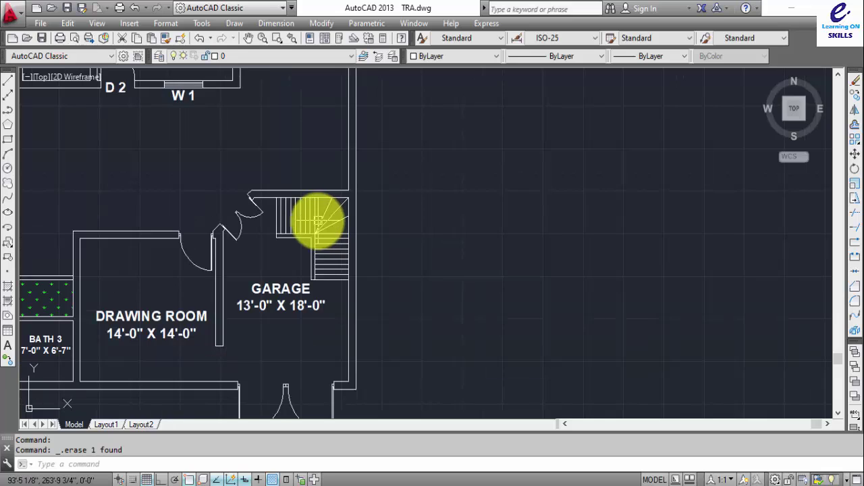
{"action": "scroll", "coordinate": [253, 212], "scroll_direction": "down", "scroll_amount": 3}
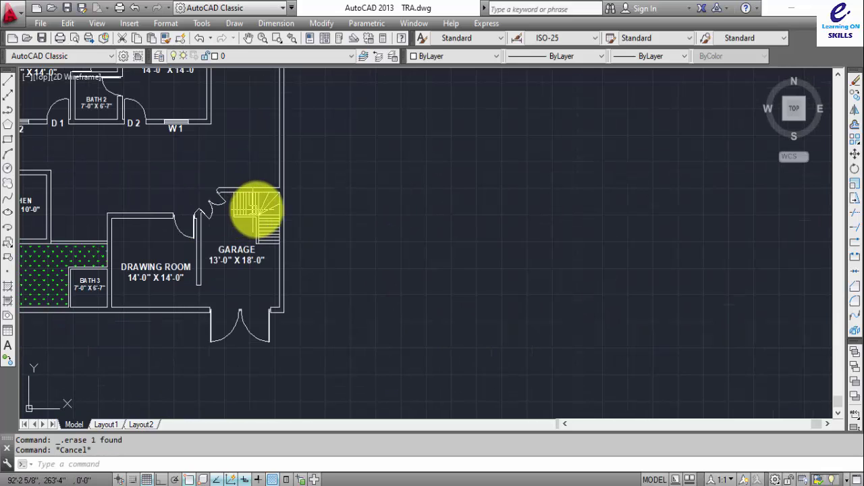
{"action": "mouse_move", "coordinate": [256, 209]}
{"action": "middle_mouse_down"}
{"action": "mouse_move", "coordinate": [353, 187]}
{"action": "mouse_move", "coordinate": [323, 195]}
{"action": "middle_mouse_up"}
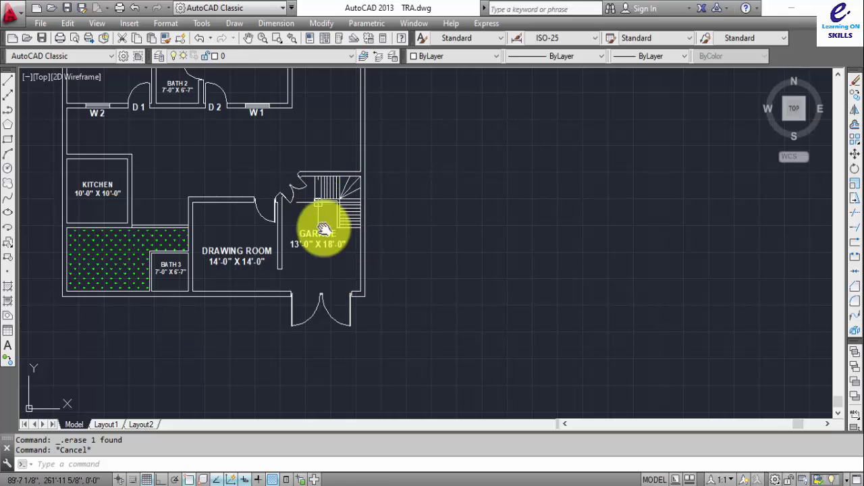
{"action": "middle_click_drag", "start_coordinate": [324, 230], "coordinate": [340, 270]}
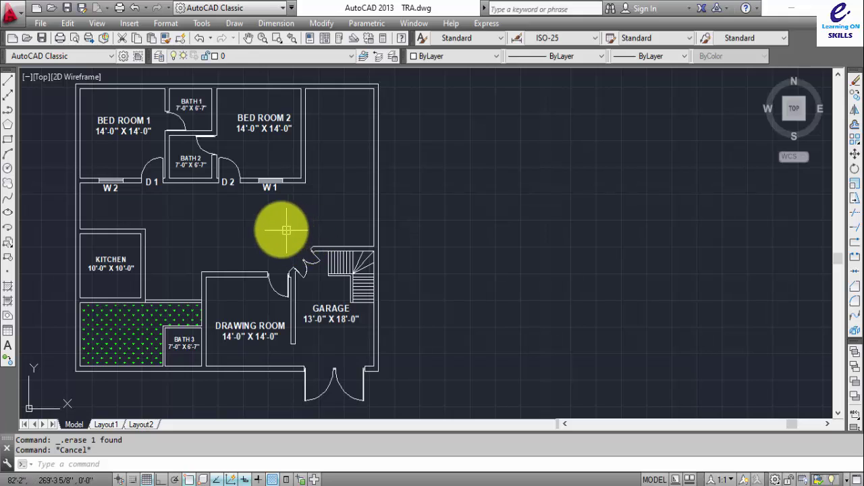
{"action": "scroll", "coordinate": [354, 257], "scroll_direction": "up", "scroll_amount": 3}
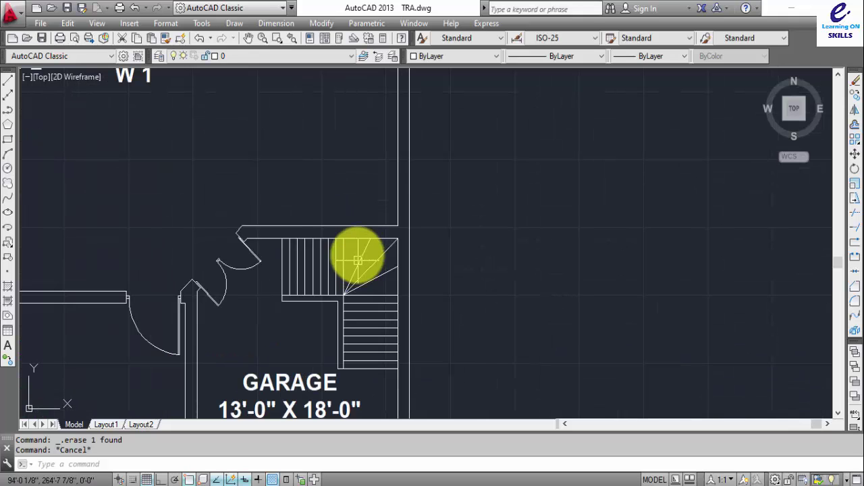
{"action": "scroll", "coordinate": [382, 135], "scroll_direction": "down", "scroll_amount": 4}
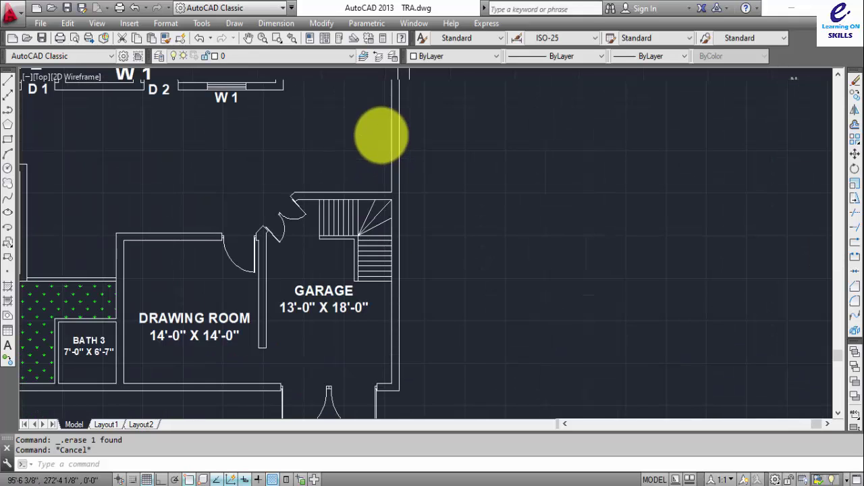
{"action": "scroll", "coordinate": [531, 247], "scroll_direction": "up", "scroll_amount": 3}
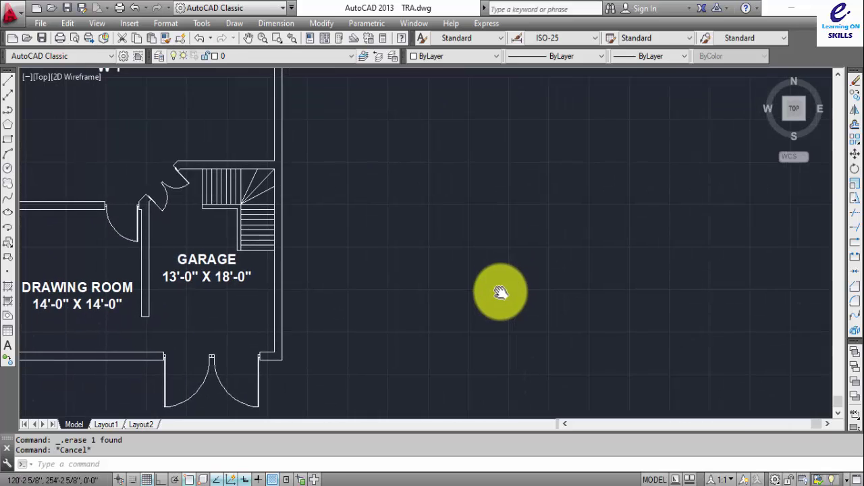
{"action": "scroll", "coordinate": [202, 196], "scroll_direction": "down", "scroll_amount": 4}
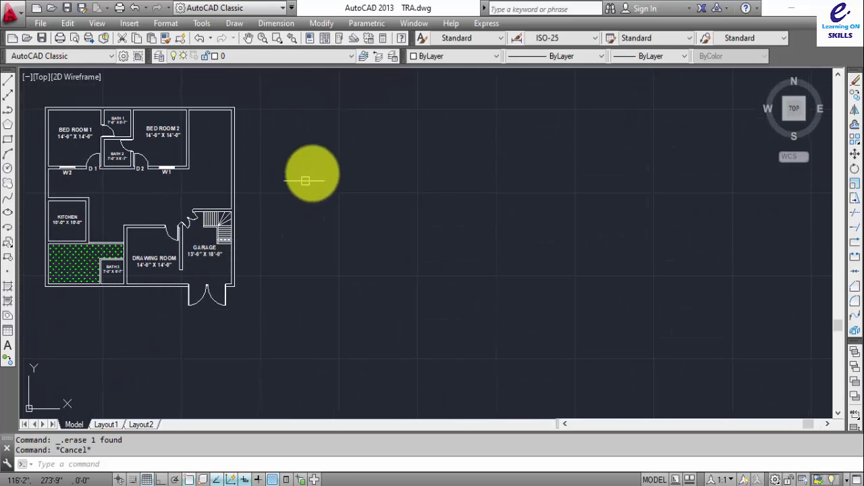
{"action": "scroll", "coordinate": [329, 184], "scroll_direction": "up", "scroll_amount": 2}
{"action": "scroll", "coordinate": [268, 187], "scroll_direction": "down", "scroll_amount": 3}
{"action": "scroll", "coordinate": [299, 202], "scroll_direction": "up", "scroll_amount": 1}
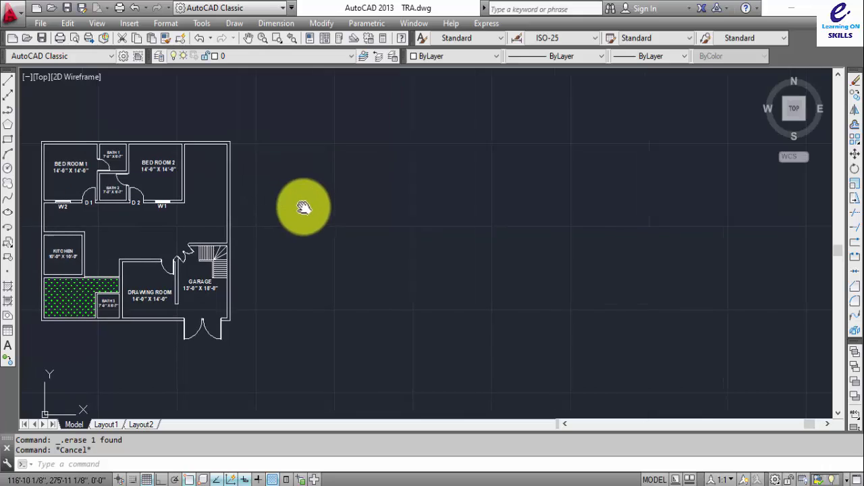
{"action": "scroll", "coordinate": [317, 204], "scroll_direction": "down", "scroll_amount": 1}
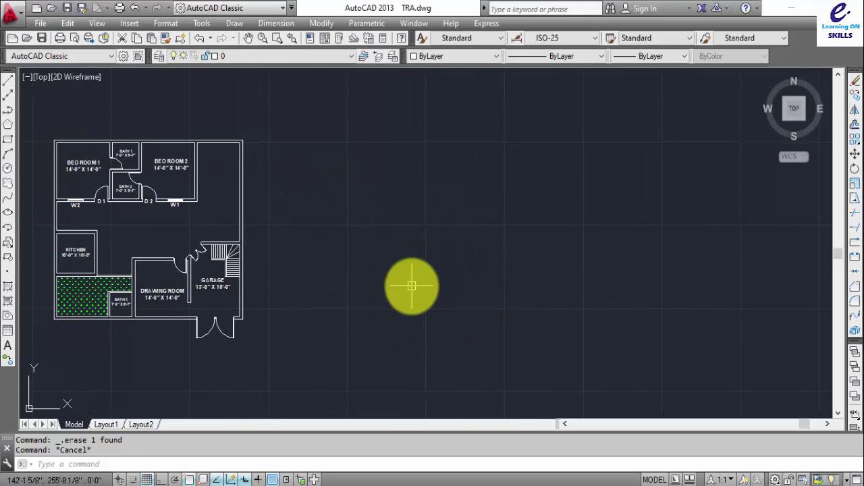
- Draw a horizontal line 3'6" long in the empty space to the right of the floor plan
{"action": "scroll", "coordinate": [413, 285], "scroll_direction": "up", "scroll_amount": 2}
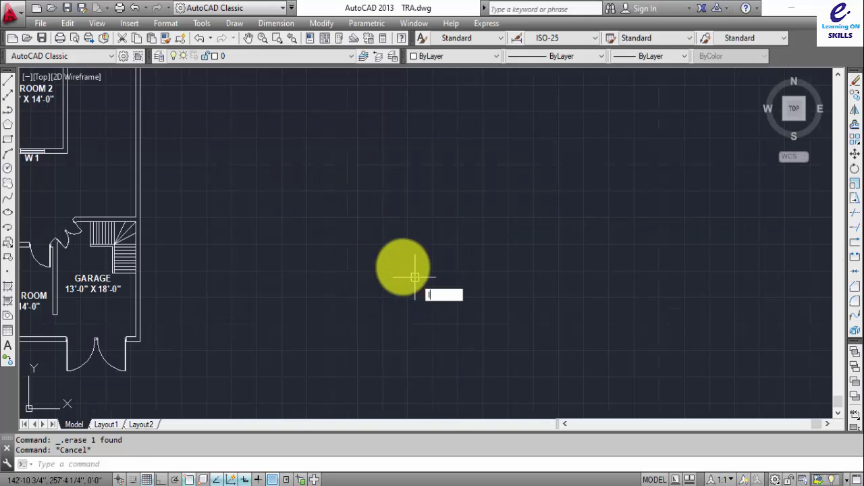
{"action": "key", "text": "Return"}
{"action": "left_click", "coordinate": [322, 281]}
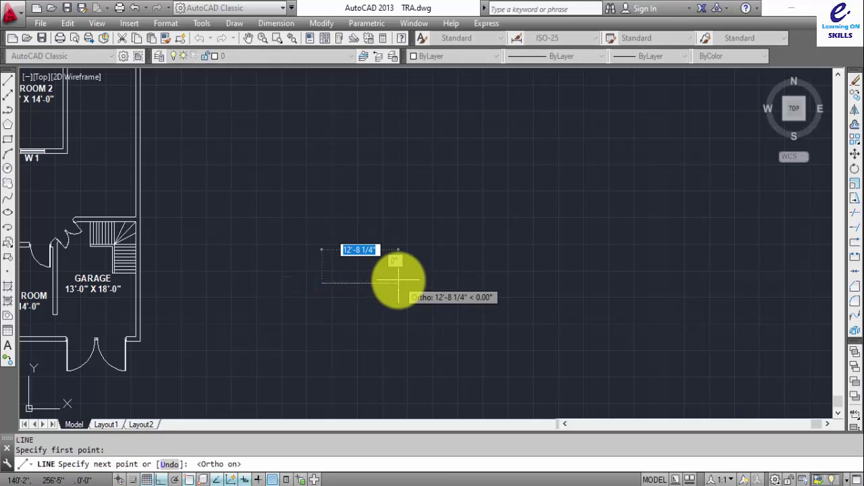
{"action": "type", "text": "3'6"}
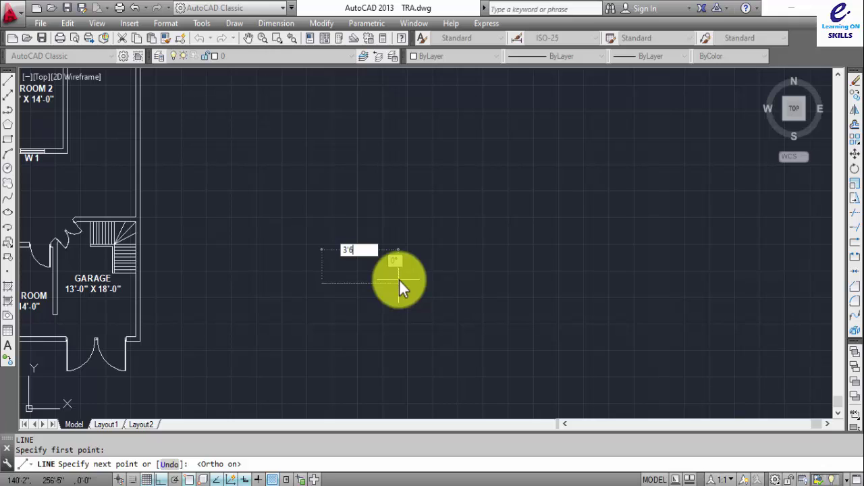
{"action": "key", "text": "Return"}
{"action": "key", "text": "Return"}
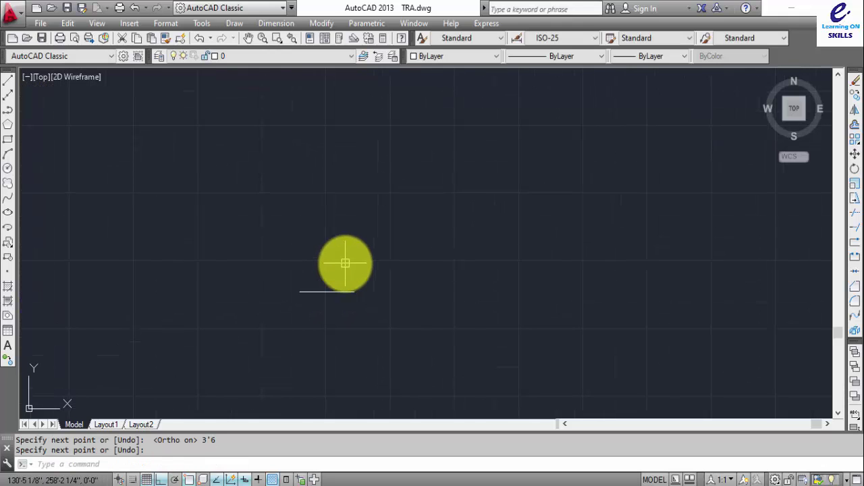
- Create a rectangular array of the 3'6" line with 20 rows spaced 8" apart
{"action": "scroll", "coordinate": [346, 243], "scroll_direction": "down", "scroll_amount": 2}
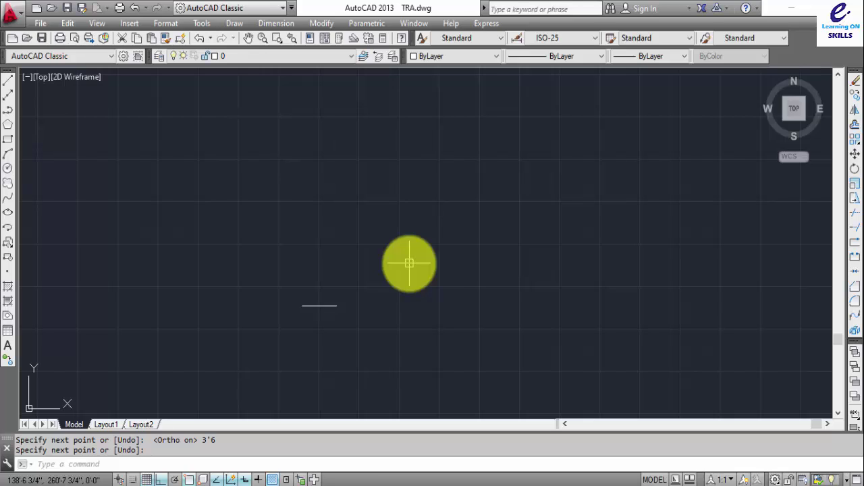
{"action": "type", "text": "r"}
{"action": "key", "text": "Return"}
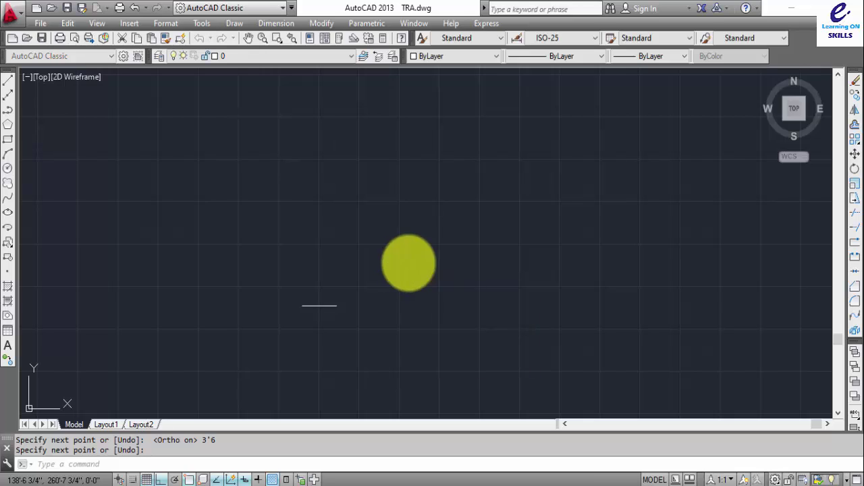
{"action": "left_click", "coordinate": [318, 306]}
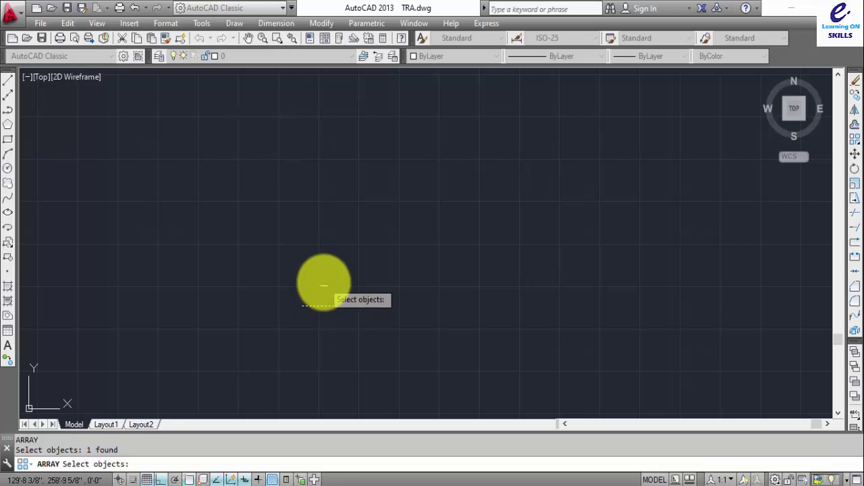
{"action": "key", "text": "Return"}
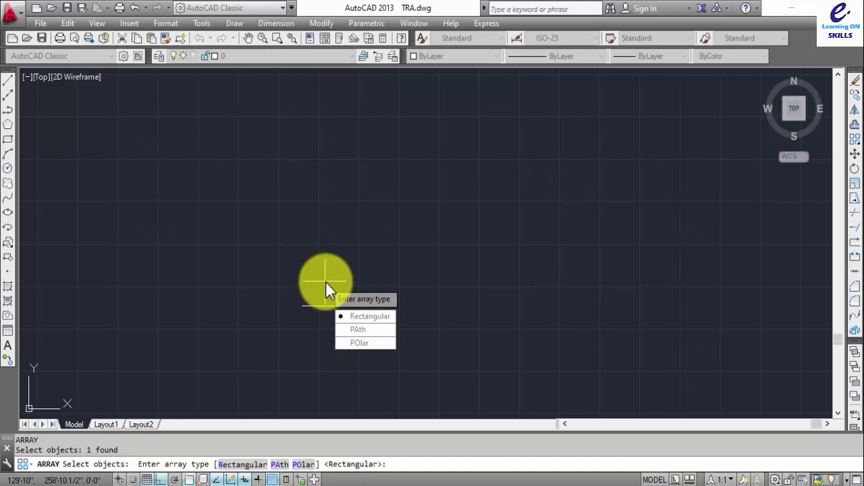
{"action": "left_click", "coordinate": [370, 317]}
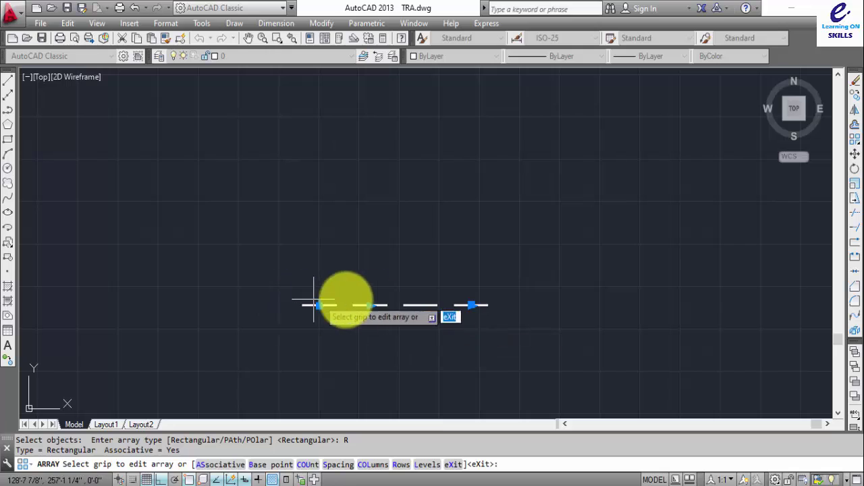
{"action": "left_click", "coordinate": [402, 464]}
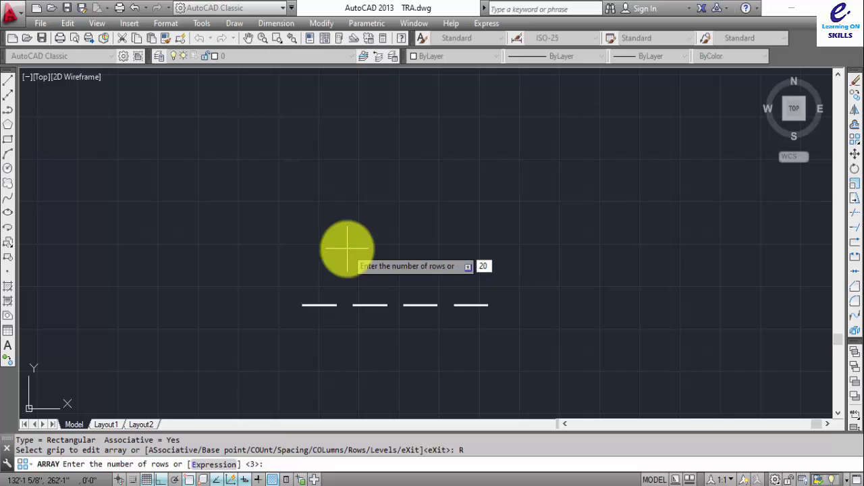
{"action": "key", "text": "Return"}
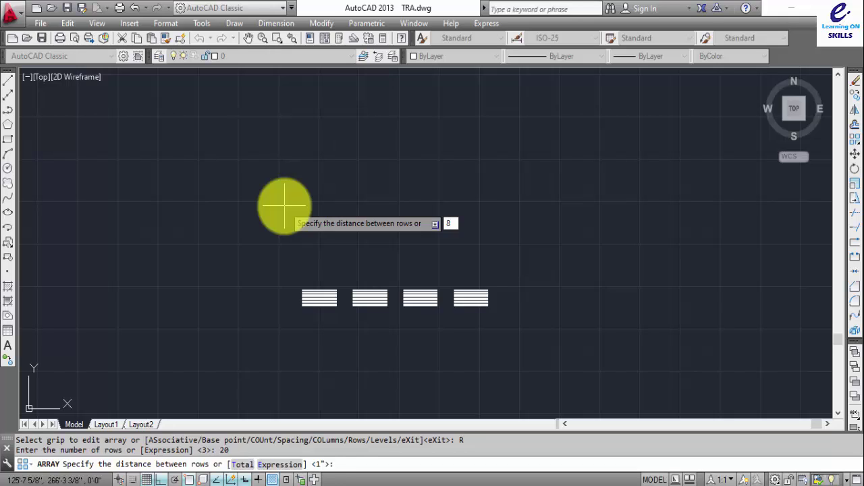
{"action": "key", "text": "Return"}
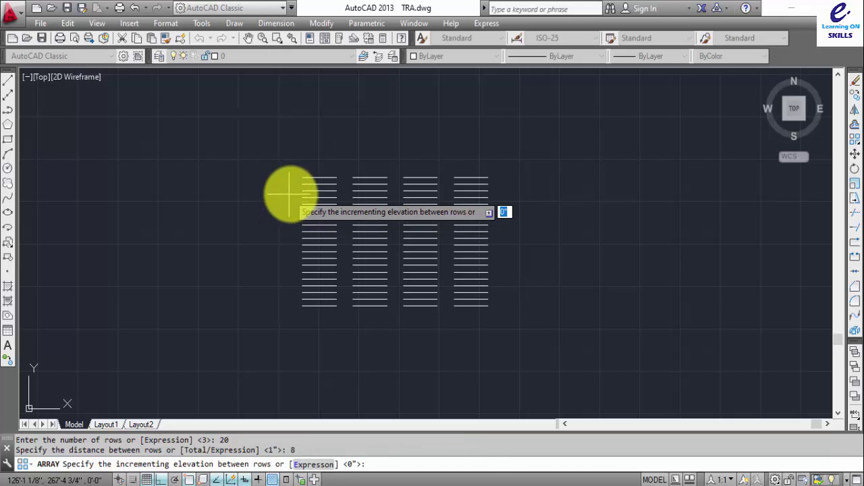
{"action": "key", "text": "Return"}
{"action": "key", "text": "Return"}
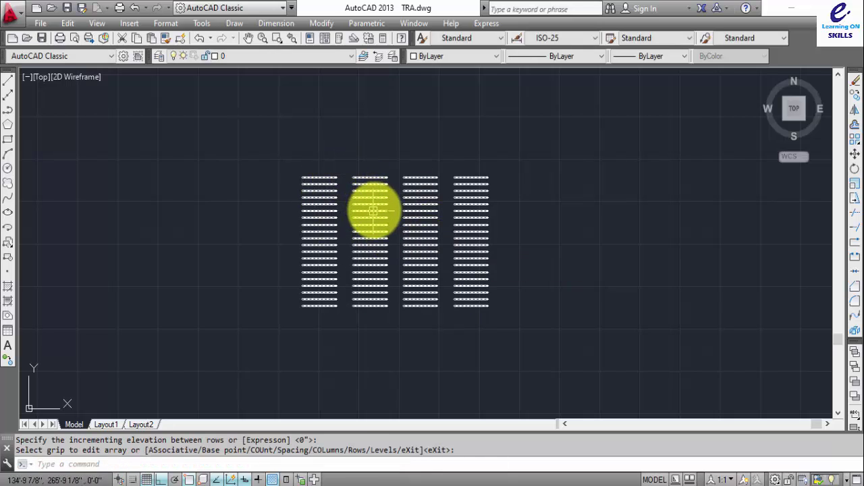
- Explode the array into separate lines and try selecting the three extra columns
{"action": "left_click", "coordinate": [425, 213]}
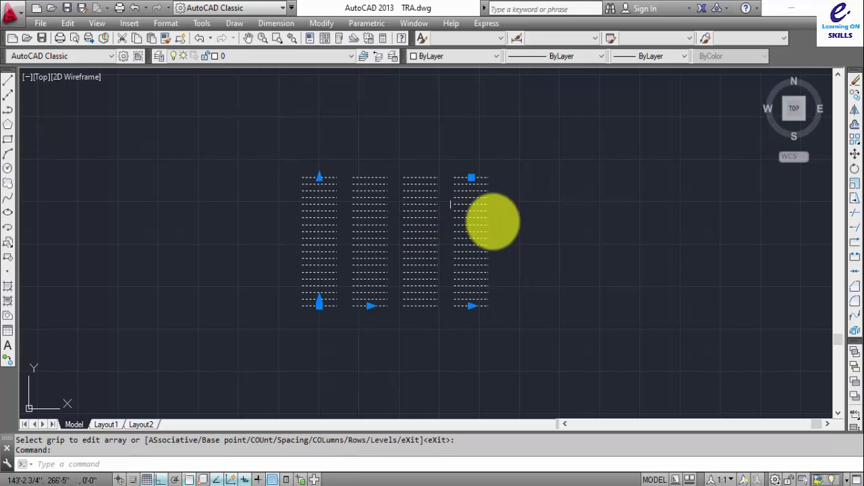
{"action": "key", "text": "Return"}
{"action": "left_click", "coordinate": [419, 244]}
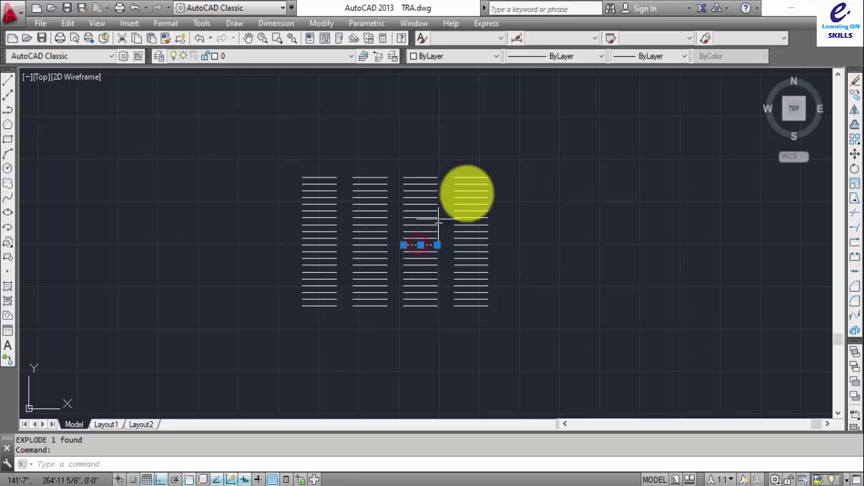
{"action": "left_click", "coordinate": [518, 152]}
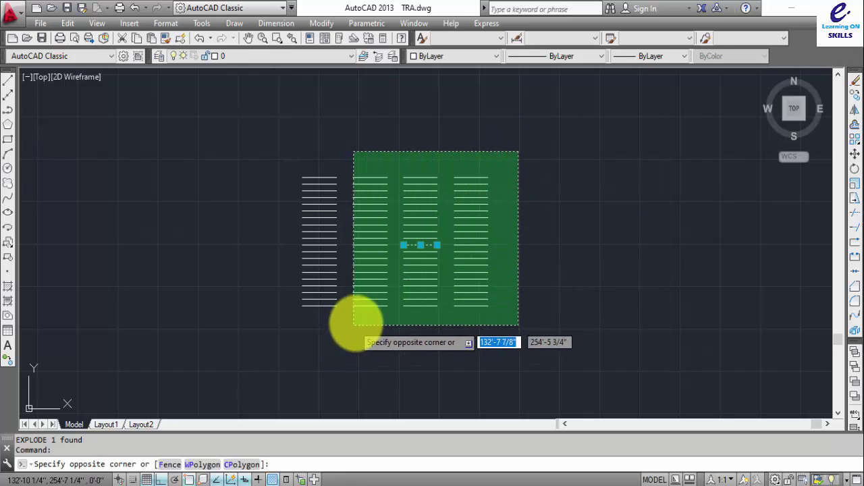
{"action": "key", "text": "Escape"}
{"action": "key", "text": "Escape"}
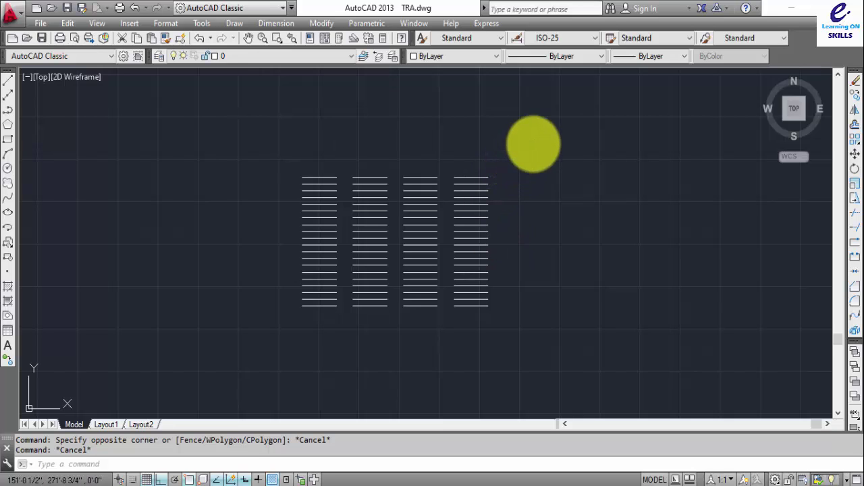
- Undo the explode and the array, going back to the single line
{"action": "left_click", "coordinate": [539, 135]}
{"action": "left_click", "coordinate": [338, 366]}
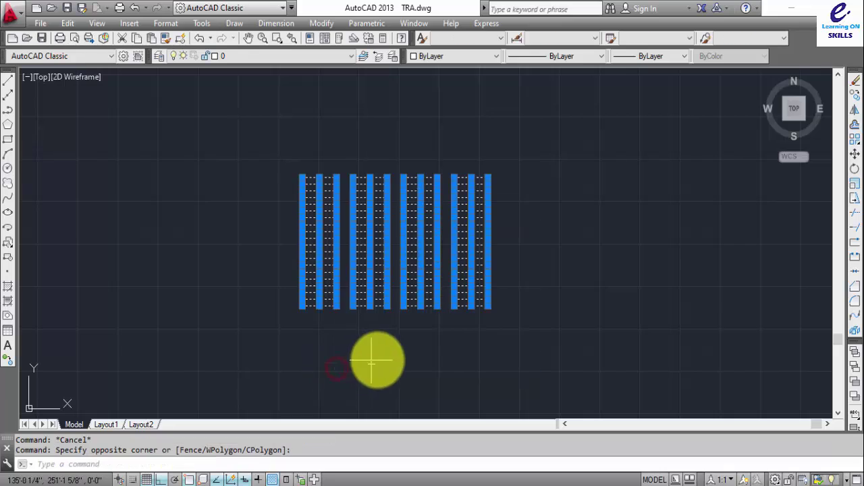
{"action": "key", "text": "Escape"}
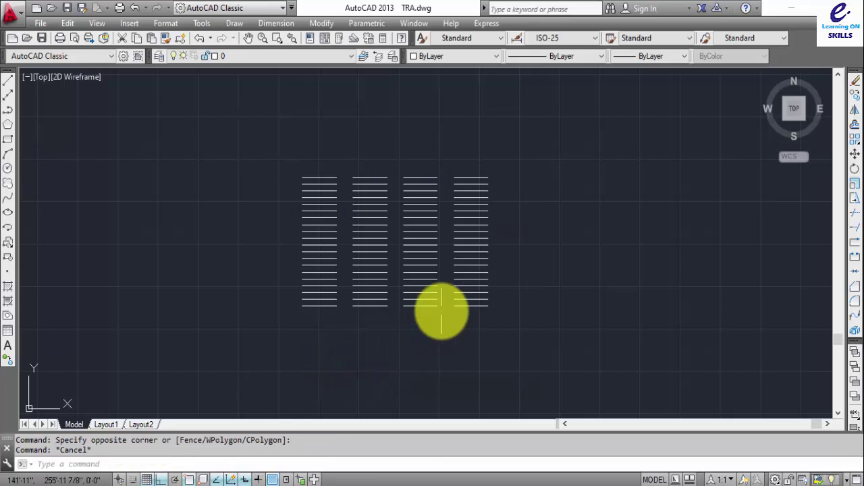
{"action": "key", "text": "ctrl+z"}
{"action": "key", "text": "ctrl+z"}
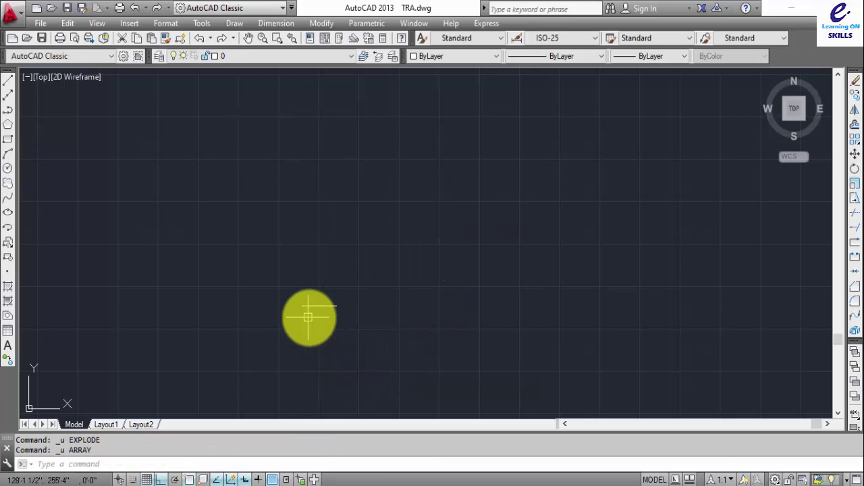
- Array the single line again as a rectangular array with 20 rows at 8" row spacing
{"action": "type", "text": "AR"}
{"action": "key", "text": "Return"}
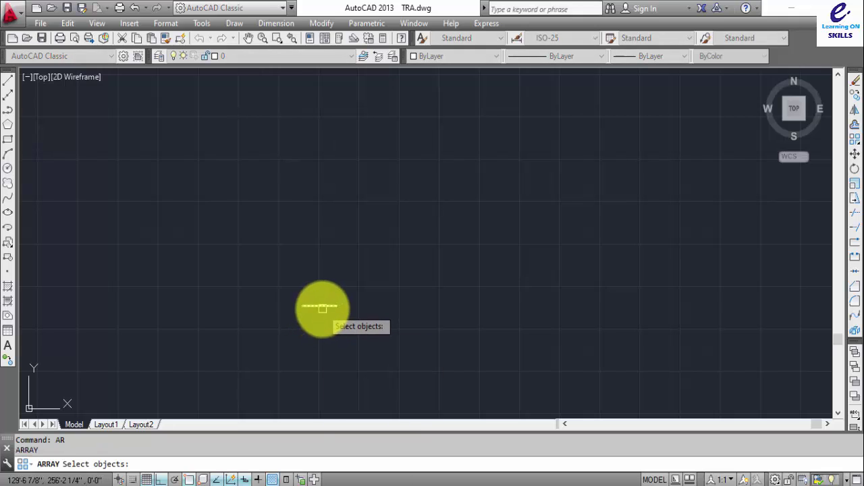
{"action": "left_click", "coordinate": [322, 307]}
{"action": "key", "text": "Return"}
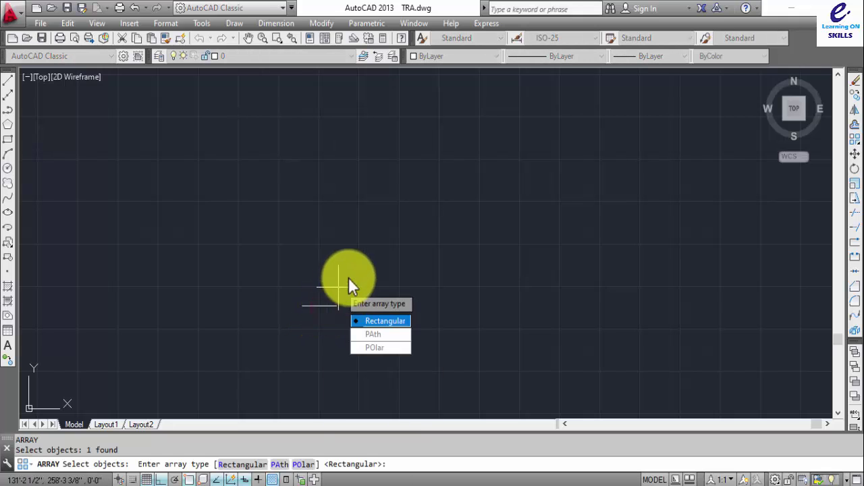
{"action": "left_click", "coordinate": [393, 322]}
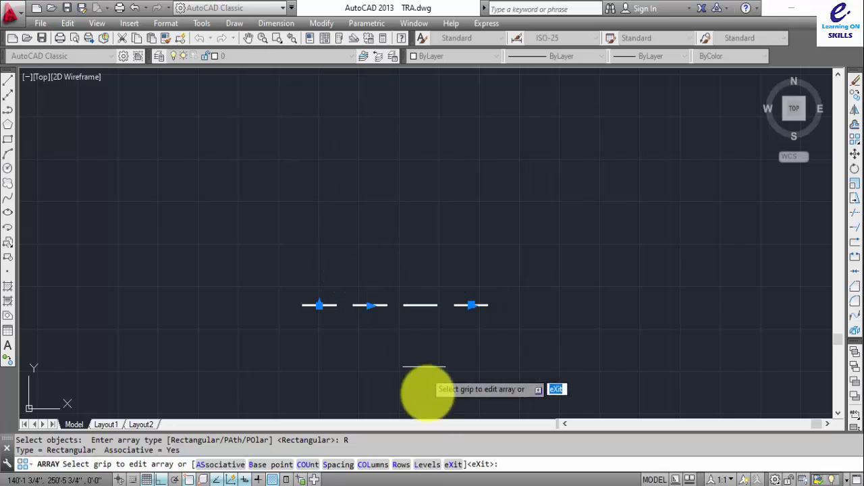
{"action": "left_click", "coordinate": [403, 464]}
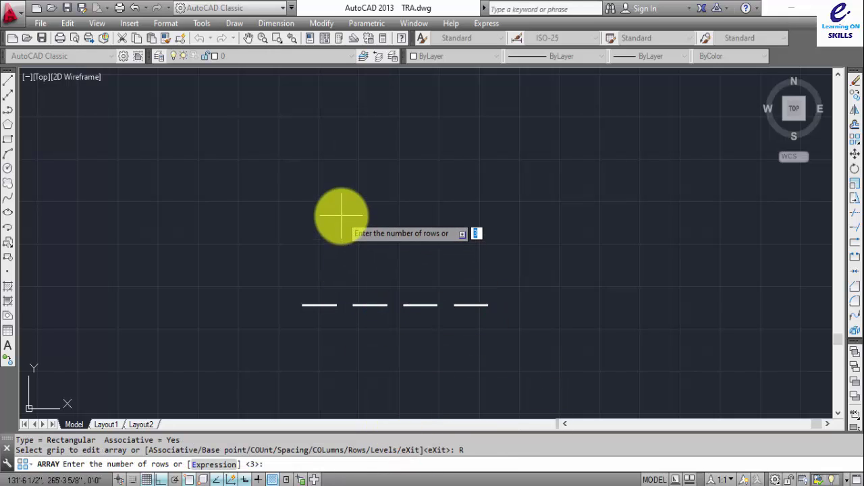
{"action": "type", "text": "2"}
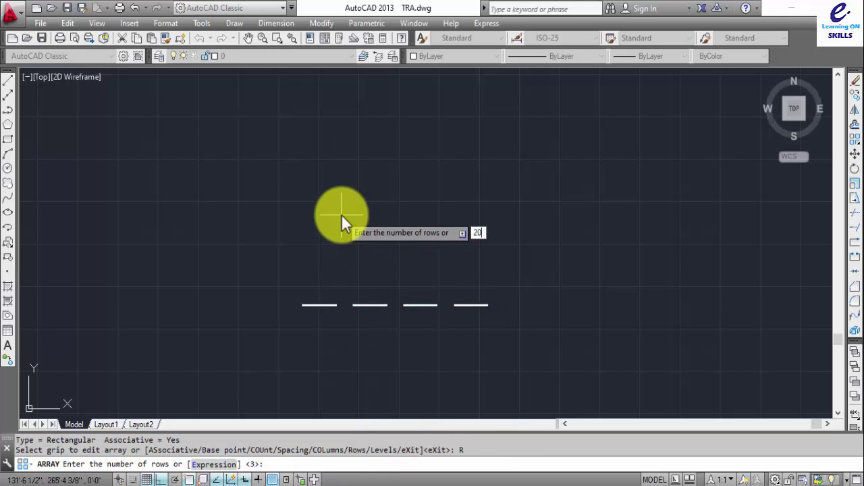
{"action": "type", "text": "0"}
{"action": "key", "text": "Return"}
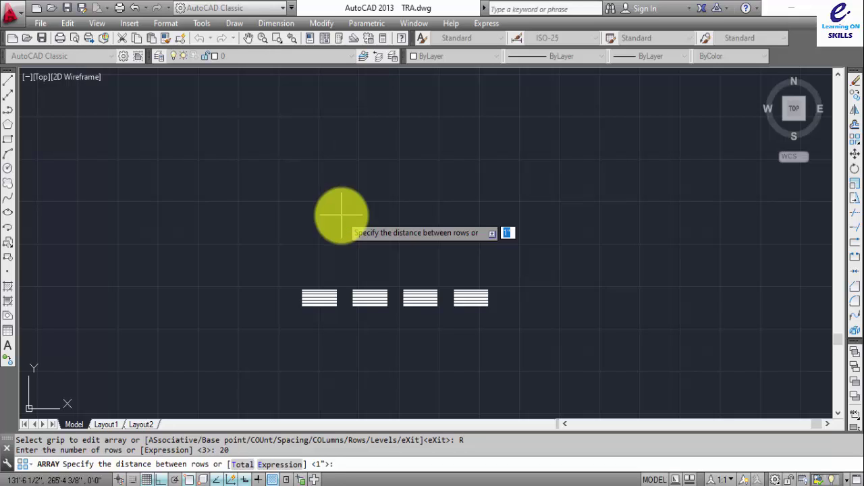
{"action": "type", "text": "8"}
{"action": "key", "text": "Return"}
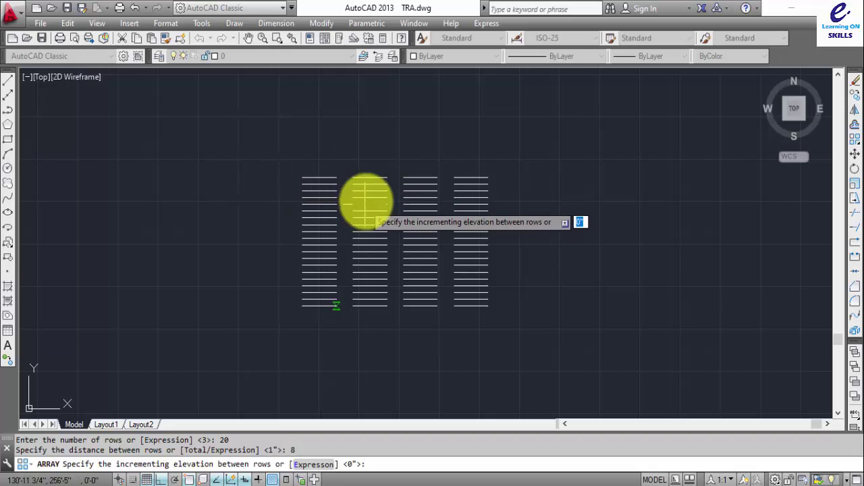
{"action": "key", "text": "Return"}
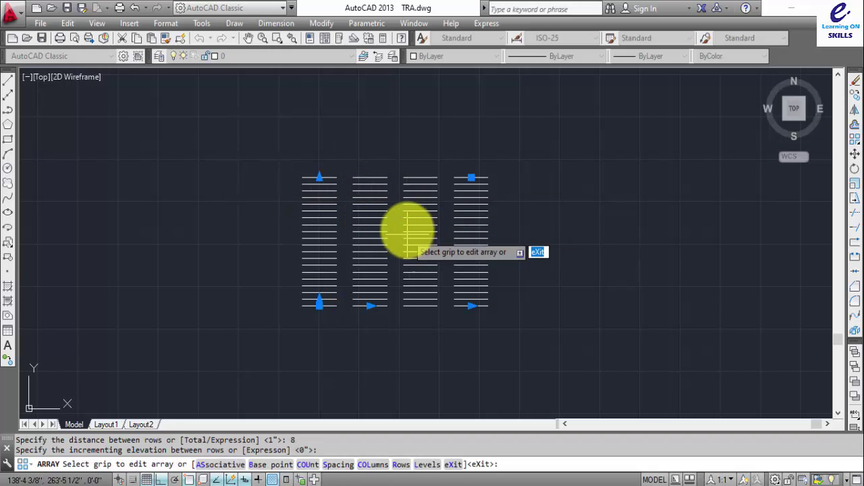
{"action": "key", "text": "Escape"}
- Explode the array and delete its three extra columns, keeping only the leftmost column of treads
{"action": "left_click", "coordinate": [421, 205]}
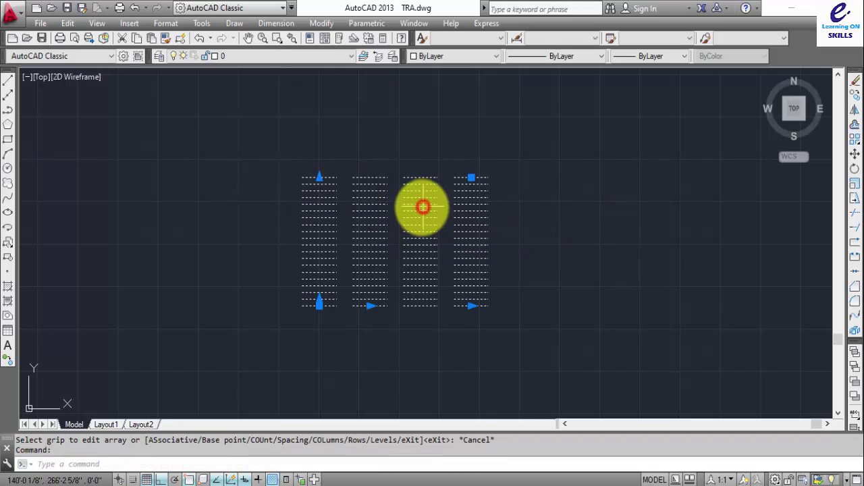
{"action": "type", "text": "x"}
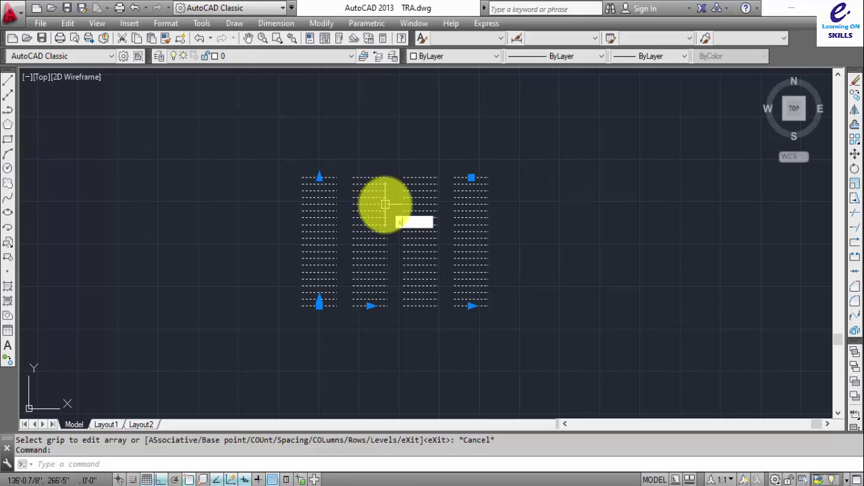
{"action": "key", "text": "Return"}
{"action": "left_click", "coordinate": [531, 145]}
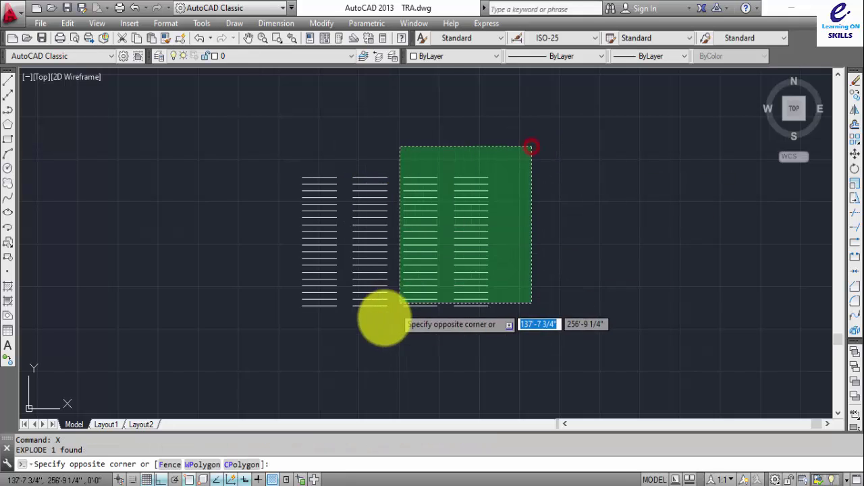
{"action": "left_click", "coordinate": [352, 347]}
{"action": "key", "text": "Delete"}
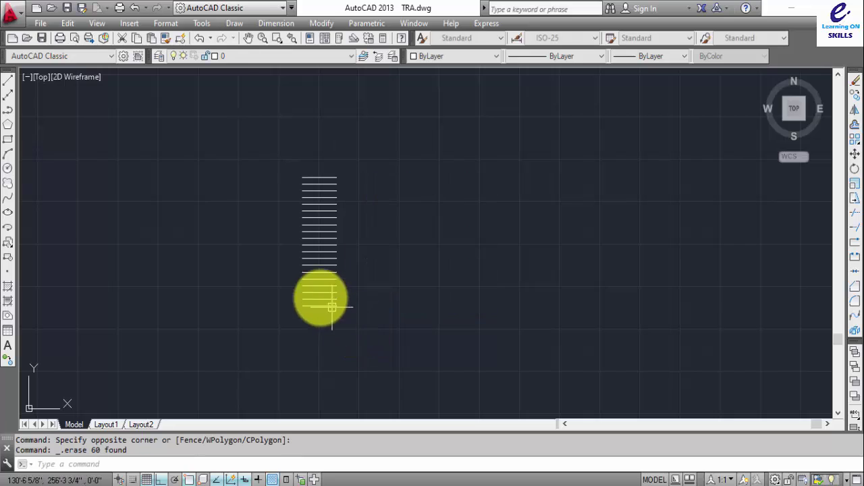
- Draw a vertical line along each side of the tread column, joining the ends of its lowest and highest treads
{"action": "scroll", "coordinate": [322, 241], "scroll_direction": "up", "scroll_amount": 2}
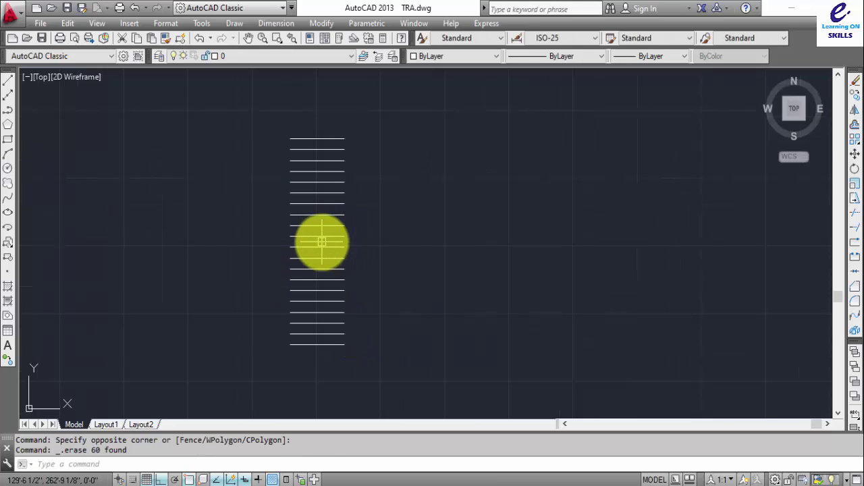
{"action": "scroll", "coordinate": [338, 232], "scroll_direction": "down", "scroll_amount": 2}
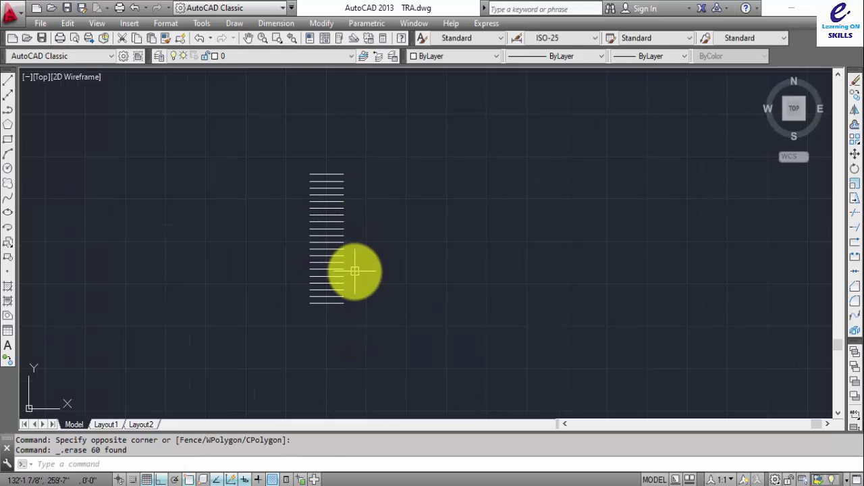
{"action": "type", "text": "l"}
{"action": "key", "text": "Return"}
{"action": "left_click", "coordinate": [340, 302]}
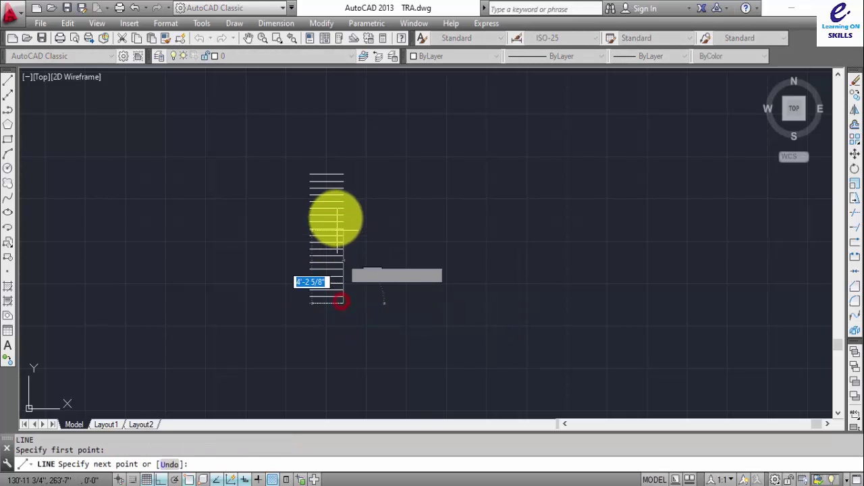
{"action": "left_click", "coordinate": [345, 172]}
{"action": "key", "text": "Return"}
{"action": "key", "text": "Return"}
{"action": "left_click", "coordinate": [310, 302]}
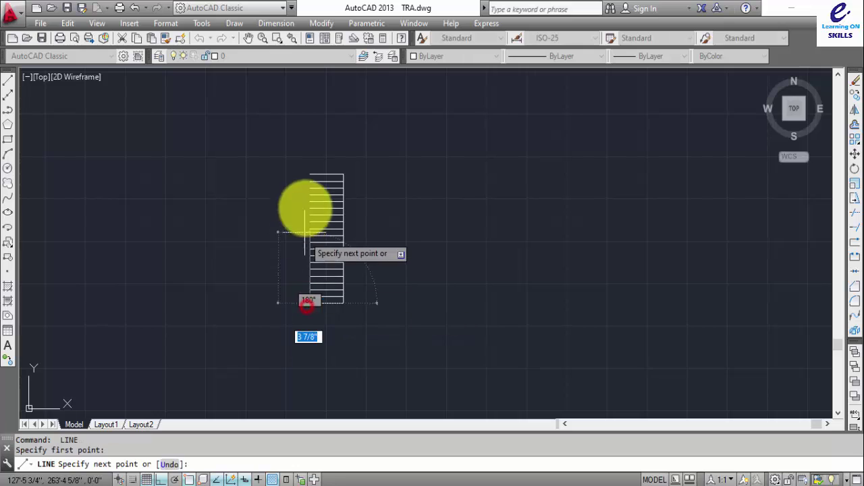
{"action": "left_click", "coordinate": [310, 171]}
{"action": "key", "text": "Return"}
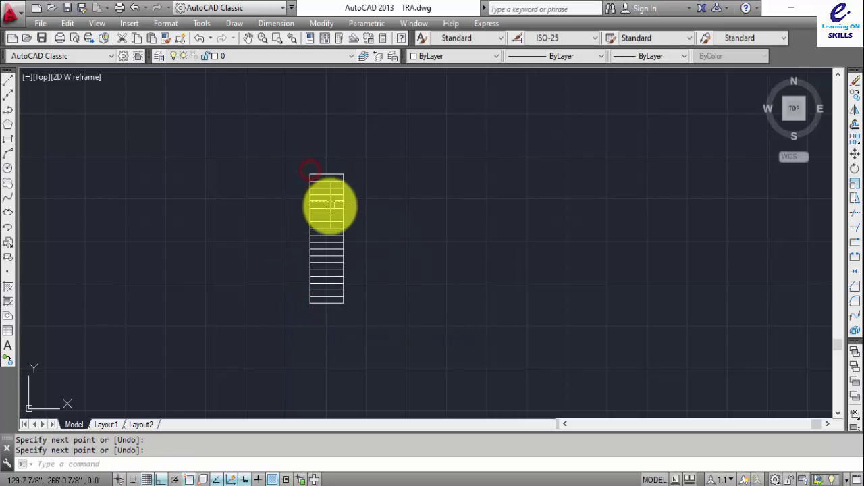
{"action": "scroll", "coordinate": [330, 204], "scroll_direction": "up", "scroll_amount": 2}
{"action": "middle_click_drag", "start_coordinate": [320, 218], "coordinate": [306, 210]}
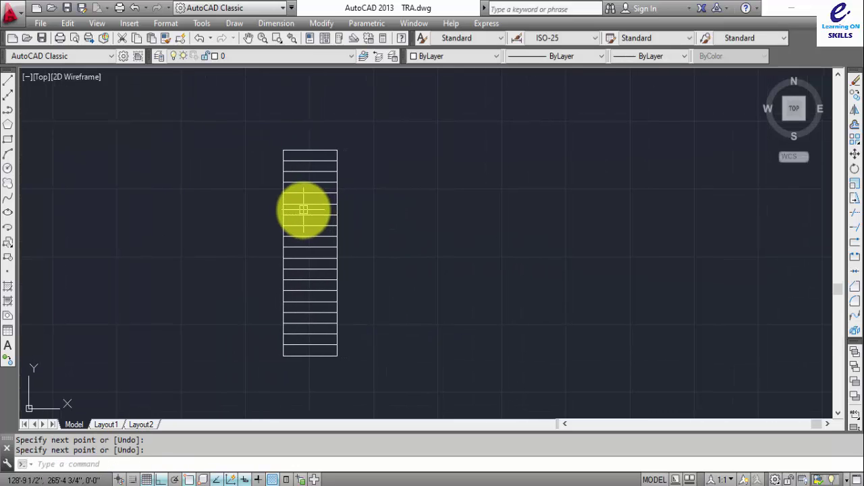
{"action": "type", "text": "o"}
{"action": "key", "text": "Return"}
{"action": "type", "text": "4"}
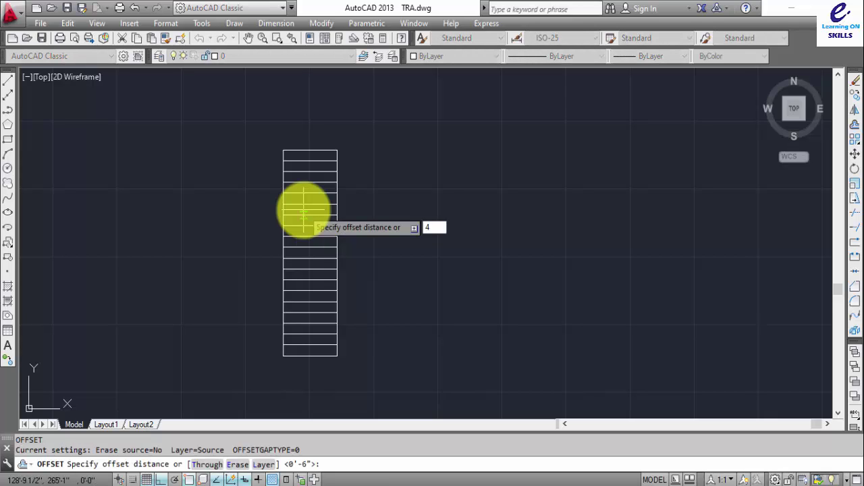
{"action": "key", "text": "Tab"}
{"action": "type", "text": "5"}
{"action": "key", "text": "Return"}
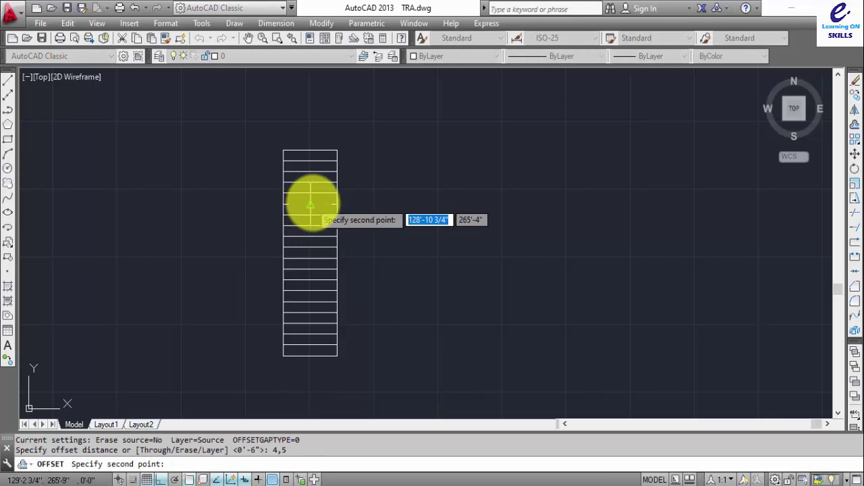
{"action": "key", "text": "Escape"}
- Offset both vertical side lines of the flight 4.5" outward
{"action": "type", "text": "o"}
{"action": "key", "text": "Return"}
{"action": "type", "text": "4"}
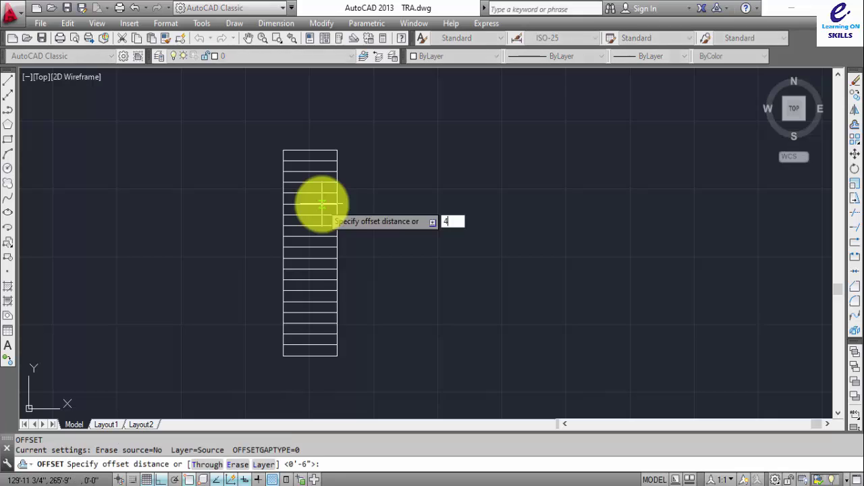
{"action": "type", "text": ".5"}
{"action": "key", "text": "Return"}
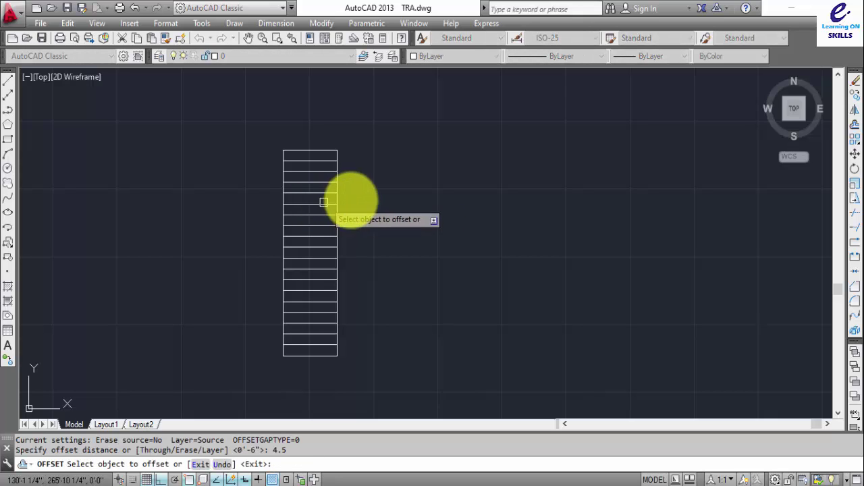
{"action": "left_click", "coordinate": [338, 188]}
{"action": "left_click", "coordinate": [369, 187]}
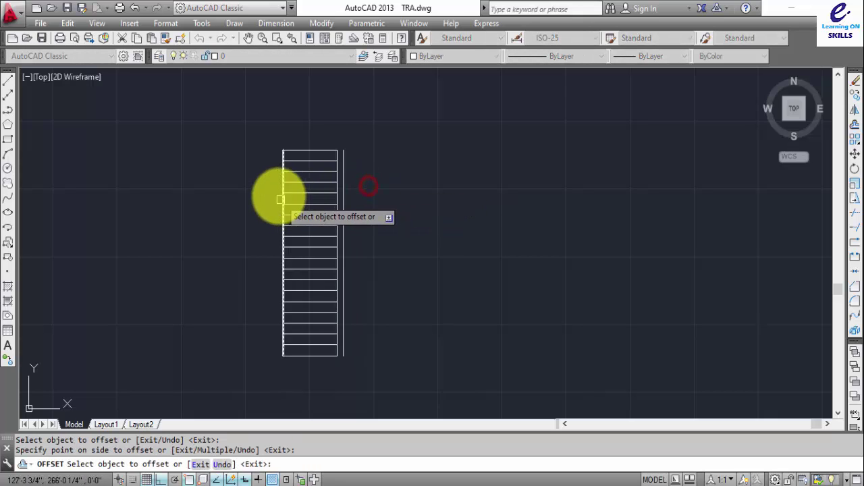
{"action": "left_click", "coordinate": [282, 188]}
{"action": "left_click", "coordinate": [248, 191]}
{"action": "key", "text": "Escape"}
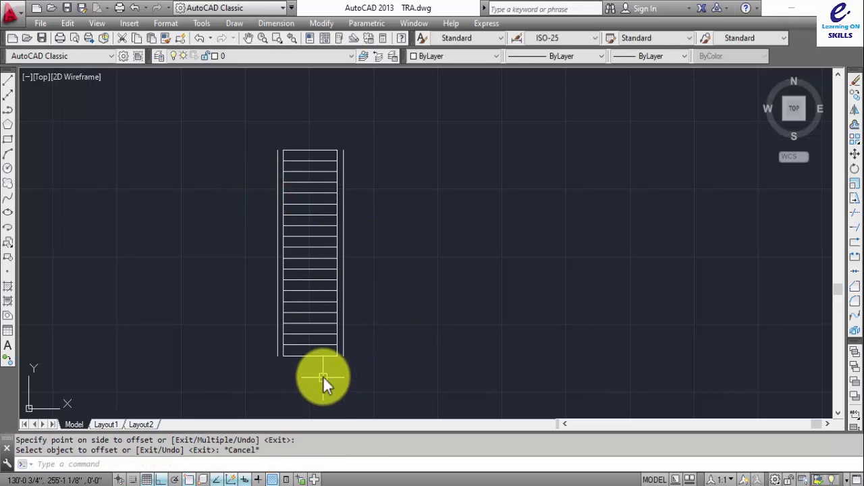
- Extend both ends of the lowest and highest tread lines to the outer side lines
{"action": "type", "text": "ex"}
{"action": "key", "text": "Return"}
{"action": "key", "text": "Return"}
{"action": "left_click", "coordinate": [296, 354]}
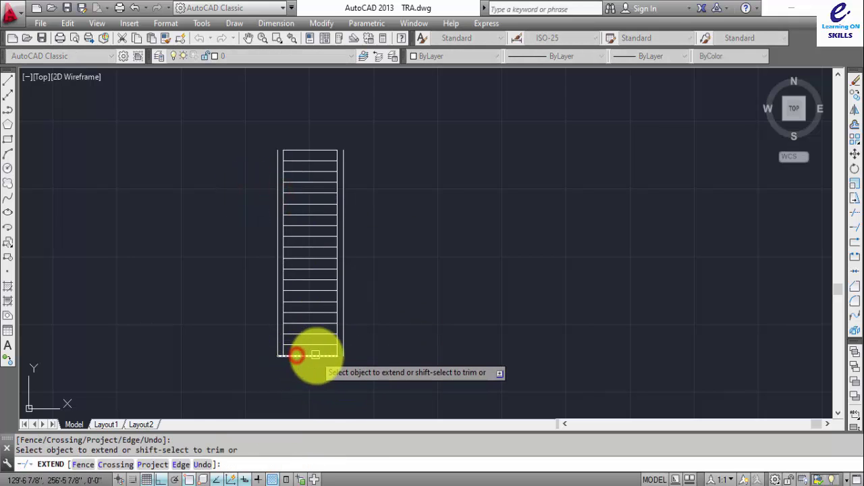
{"action": "left_click", "coordinate": [318, 353]}
{"action": "left_click", "coordinate": [292, 149]}
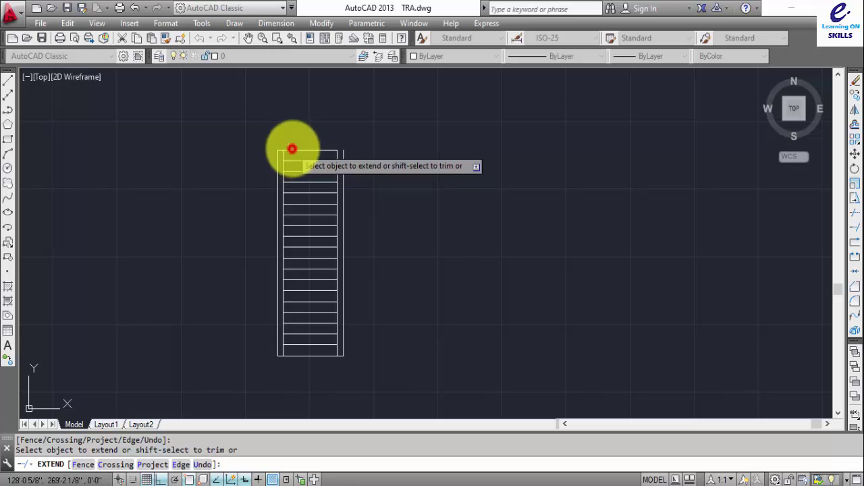
{"action": "left_click", "coordinate": [308, 149]}
{"action": "key", "text": "Escape"}
- Copy the complete straight flight twice to its right, with the copies spaced apart in a horizontal row
{"action": "scroll", "coordinate": [373, 226], "scroll_direction": "down", "scroll_amount": 3}
{"action": "middle_click_drag", "start_coordinate": [375, 230], "coordinate": [413, 200]}
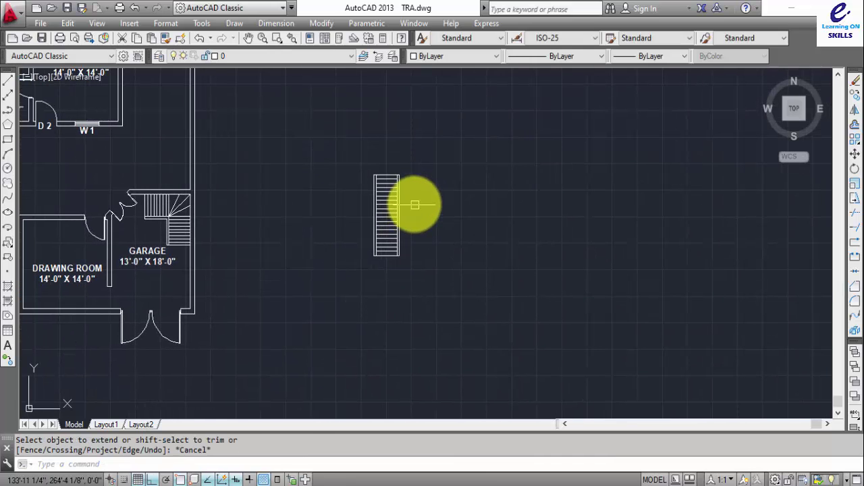
{"action": "scroll", "coordinate": [407, 193], "scroll_direction": "up", "scroll_amount": 5}
{"action": "scroll", "coordinate": [385, 217], "scroll_direction": "down", "scroll_amount": 3}
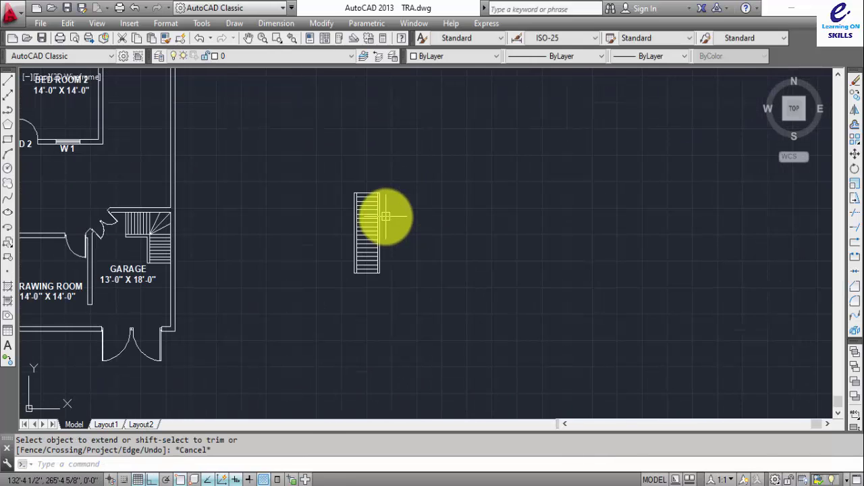
{"action": "left_click", "coordinate": [417, 165]}
{"action": "left_click", "coordinate": [320, 324]}
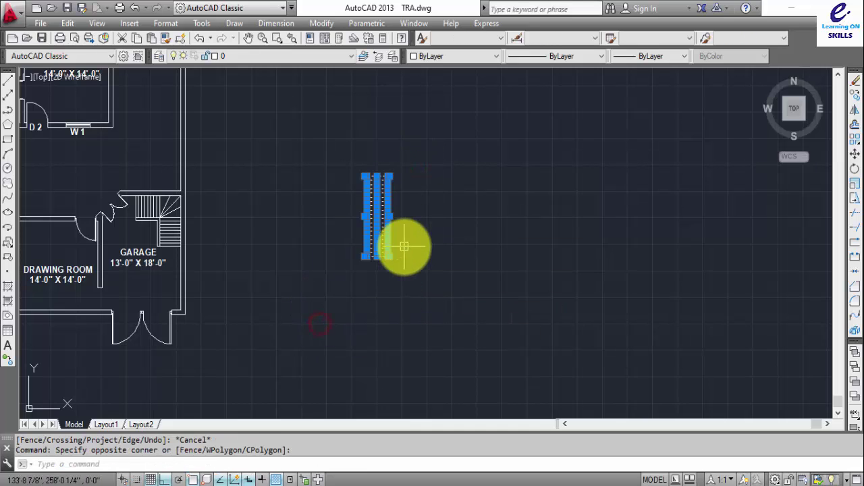
{"action": "type", "text": "cond p"}
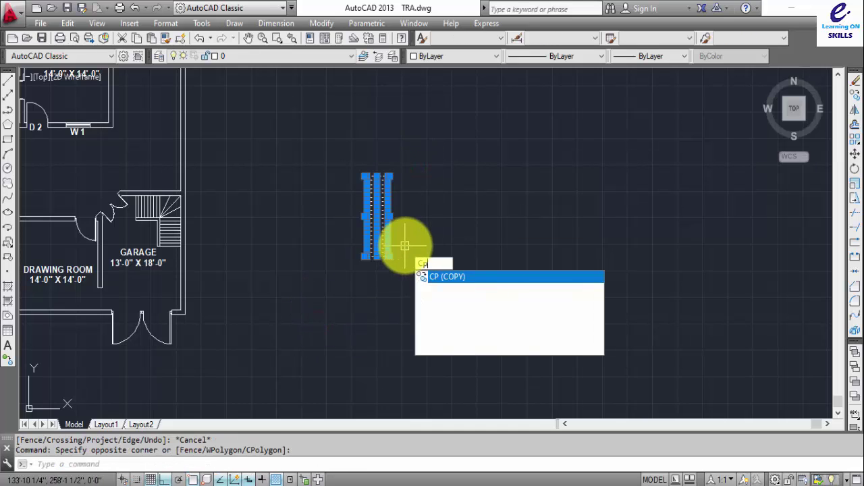
{"action": "key", "text": "Return"}
{"action": "left_click", "coordinate": [390, 256]}
{"action": "left_click", "coordinate": [467, 242]}
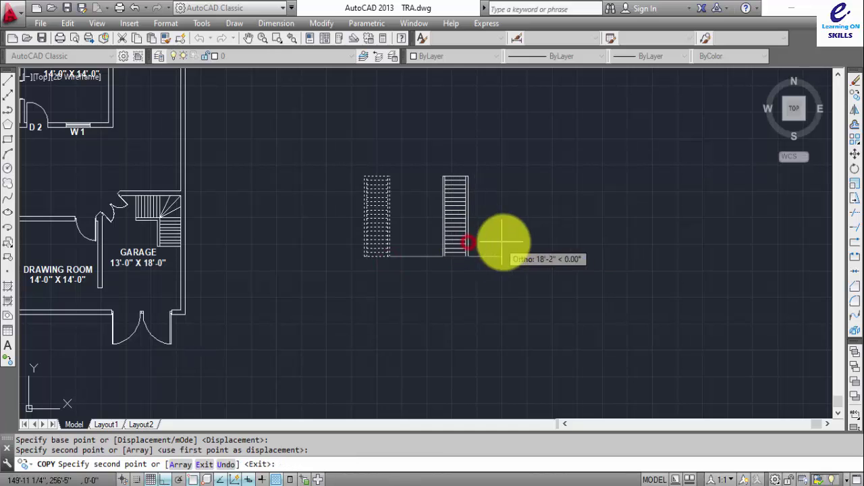
{"action": "left_click", "coordinate": [548, 242]}
{"action": "key", "text": "Escape"}
- Move the original flight horizontally to the left, away from the two copies and nearer the garage
{"action": "middle_click_drag", "start_coordinate": [563, 223], "coordinate": [410, 254]}
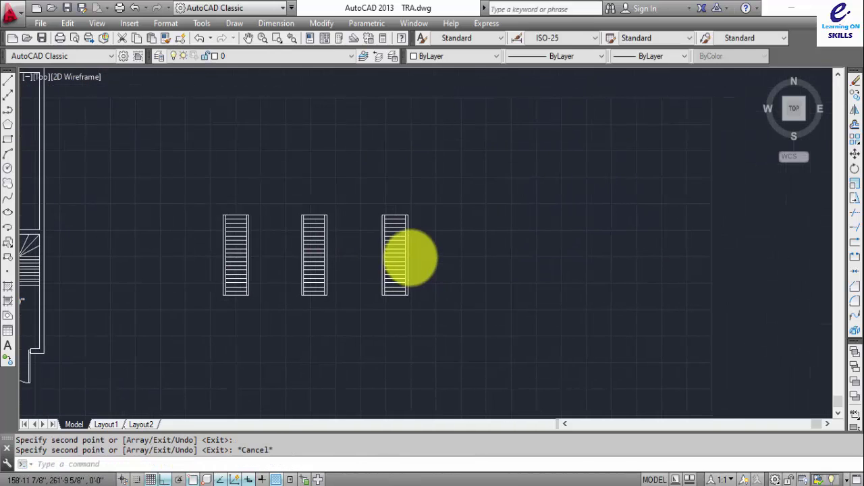
{"action": "scroll", "coordinate": [324, 250], "scroll_direction": "up", "scroll_amount": 2}
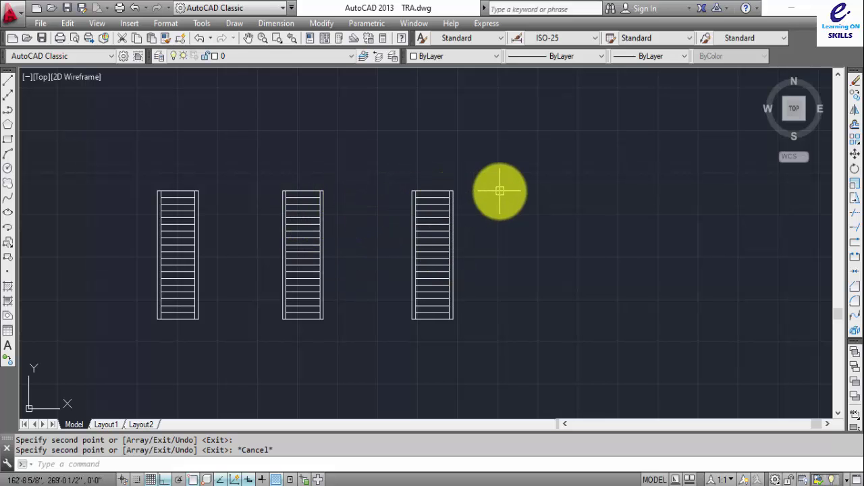
{"action": "middle_click_drag", "start_coordinate": [264, 197], "coordinate": [561, 188]}
{"action": "left_click", "coordinate": [528, 153]}
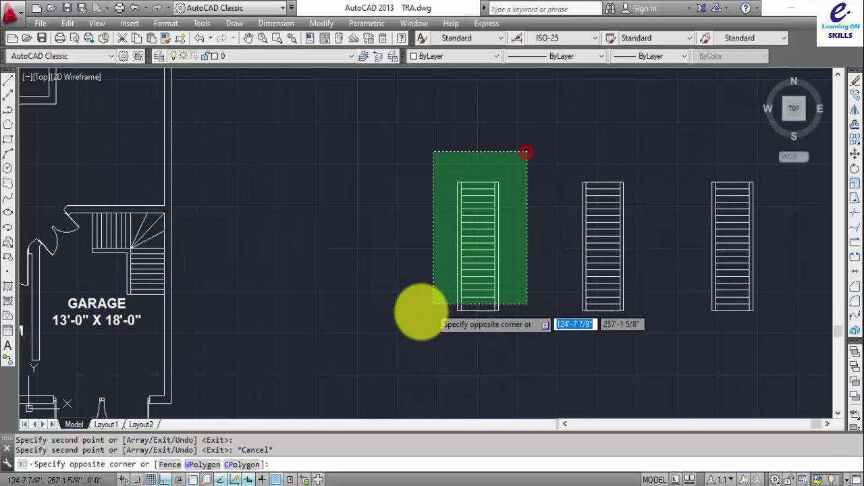
{"action": "left_click", "coordinate": [401, 329]}
{"action": "type", "text": "m"}
{"action": "key", "text": "Return"}
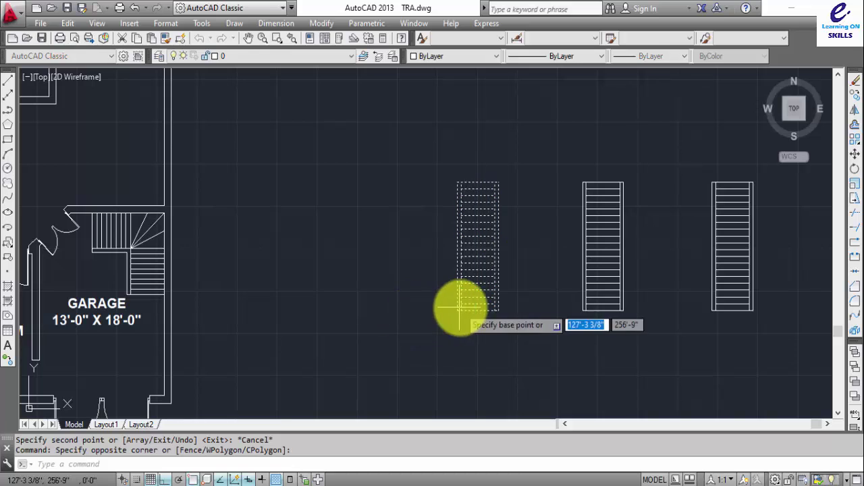
{"action": "left_click", "coordinate": [457, 310]}
{"action": "left_click", "coordinate": [301, 311]}
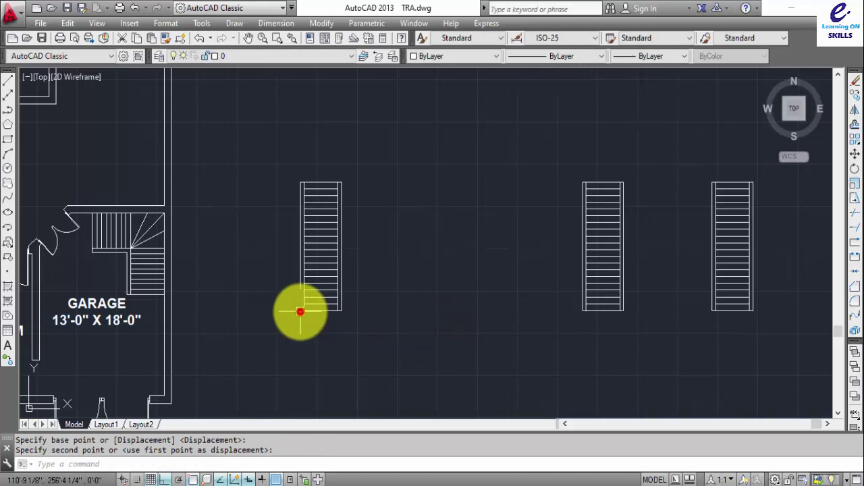
{"action": "key", "text": "Escape"}
- Rotate the rightmost flight 90° about its upper-left corner so that it lies horizontally
{"action": "middle_click_drag", "start_coordinate": [599, 245], "coordinate": [393, 248]}
{"action": "left_click", "coordinate": [585, 162]}
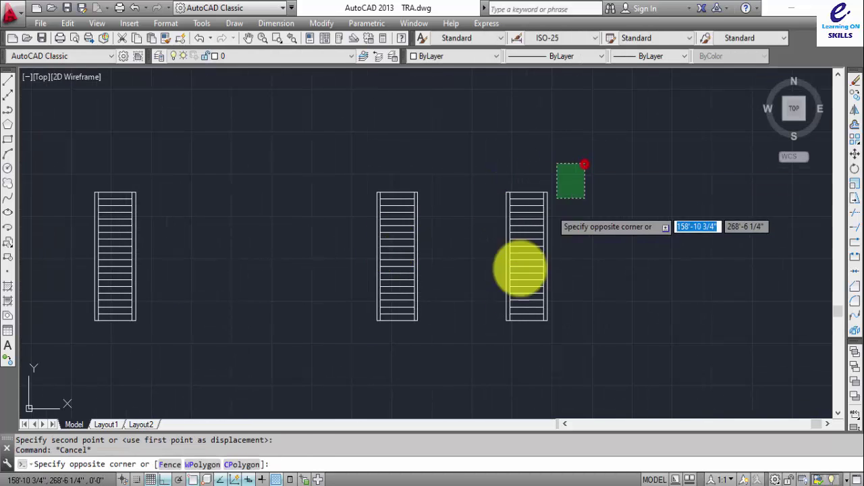
{"action": "left_click", "coordinate": [473, 377]}
{"action": "type", "text": "r"}
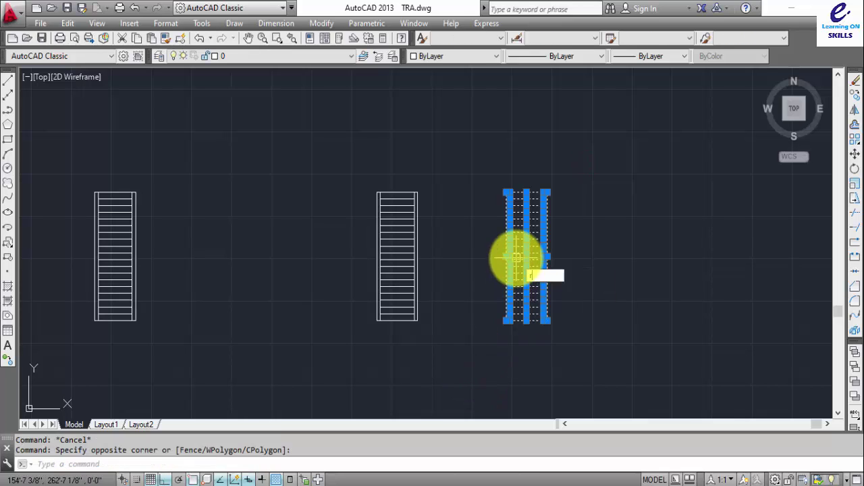
{"action": "type", "text": "o"}
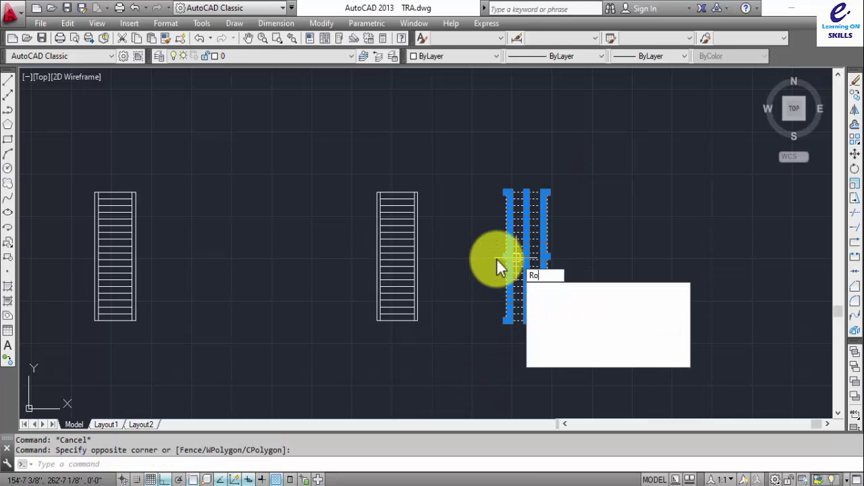
{"action": "key", "text": "Return"}
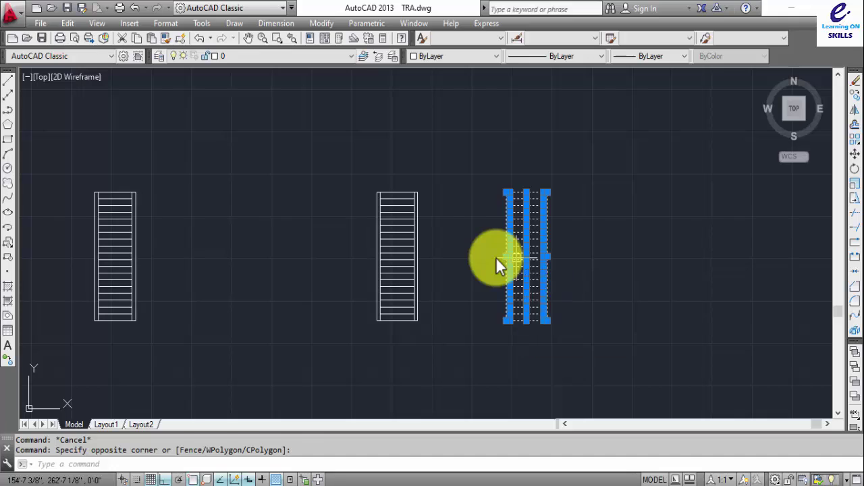
{"action": "scroll", "coordinate": [498, 193], "scroll_direction": "up", "scroll_amount": 4}
{"action": "left_click", "coordinate": [520, 193]}
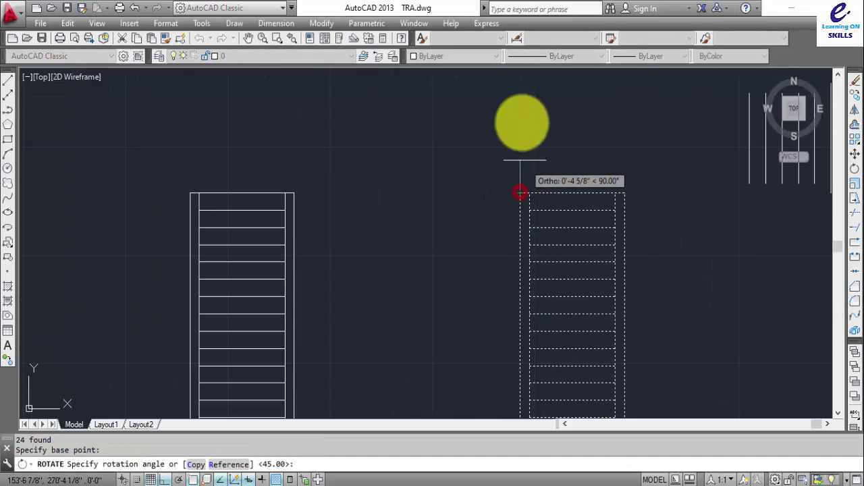
{"action": "mouse_move", "coordinate": [483, 110]}
{"action": "middle_mouse_down"}
{"action": "mouse_move", "coordinate": [452, 127]}
{"action": "mouse_move", "coordinate": [277, 174]}
{"action": "middle_mouse_up"}
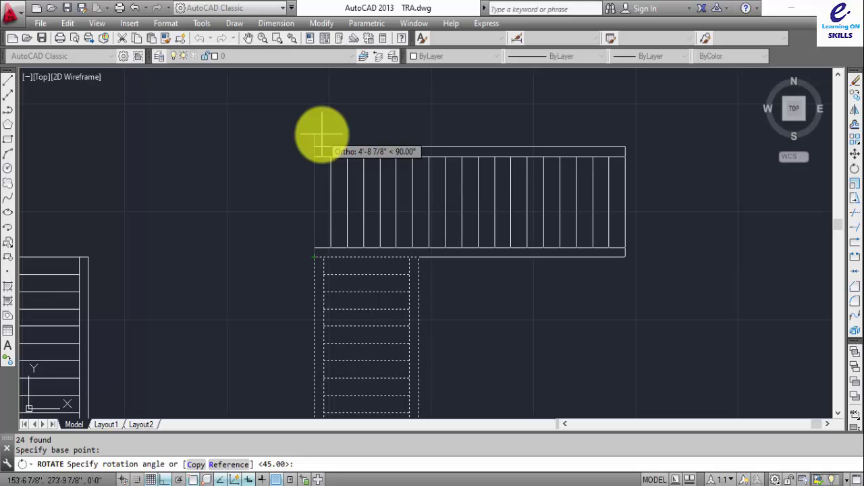
{"action": "left_click", "coordinate": [322, 134]}
{"action": "scroll", "coordinate": [504, 219], "scroll_direction": "down", "scroll_amount": 2}
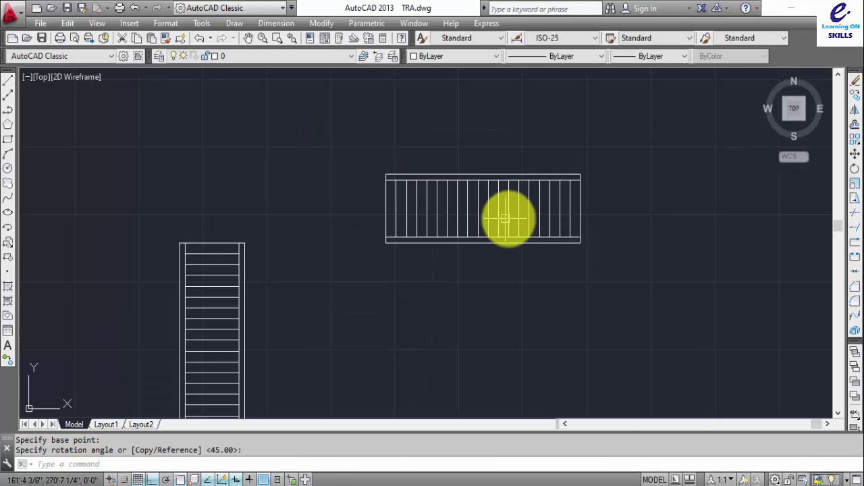
- Move the horizontal flight so that its lower-left corner meets the upper-right corner of the vertical flight
{"action": "left_click", "coordinate": [626, 156]}
{"action": "left_click", "coordinate": [345, 292]}
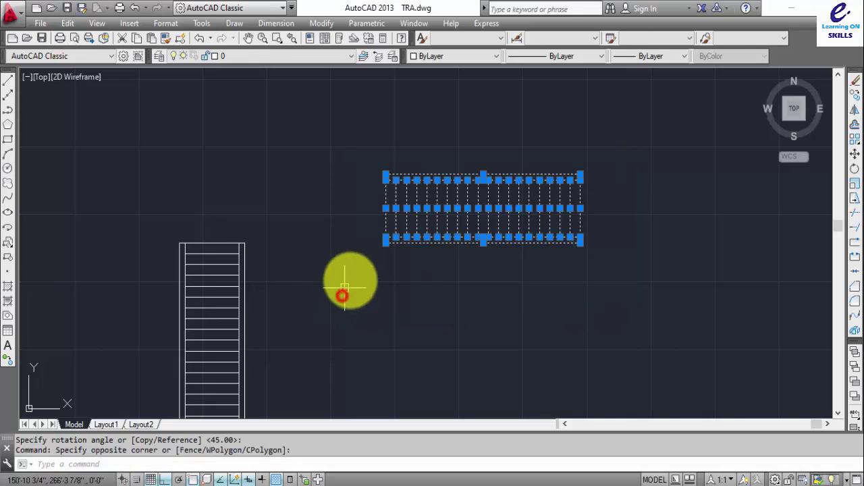
{"action": "scroll", "coordinate": [351, 279], "scroll_direction": "up", "scroll_amount": 2}
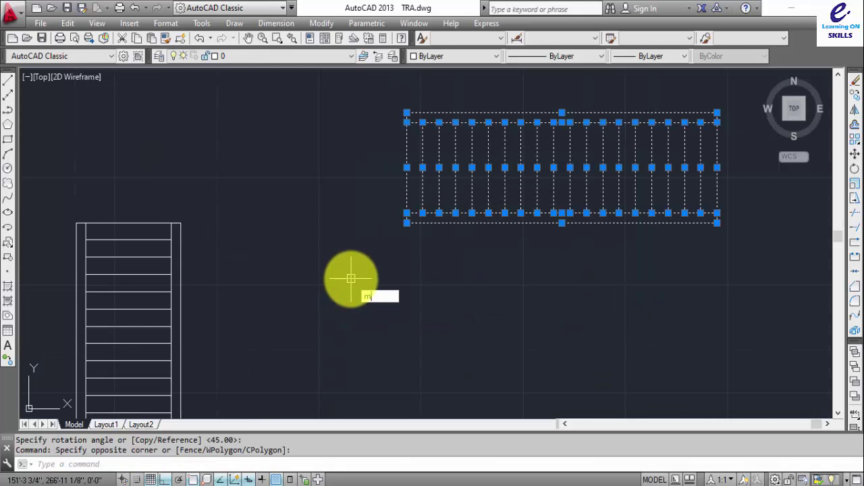
{"action": "type", "text": "m"}
{"action": "key", "text": "Return"}
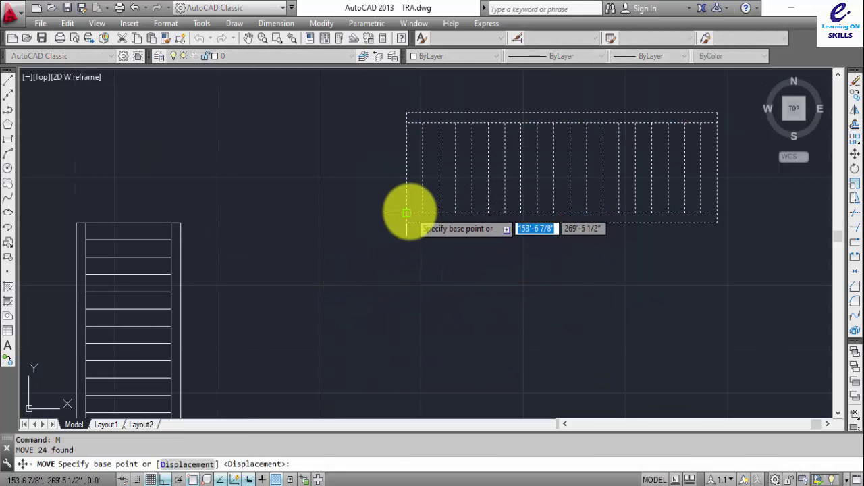
{"action": "left_click", "coordinate": [408, 222]}
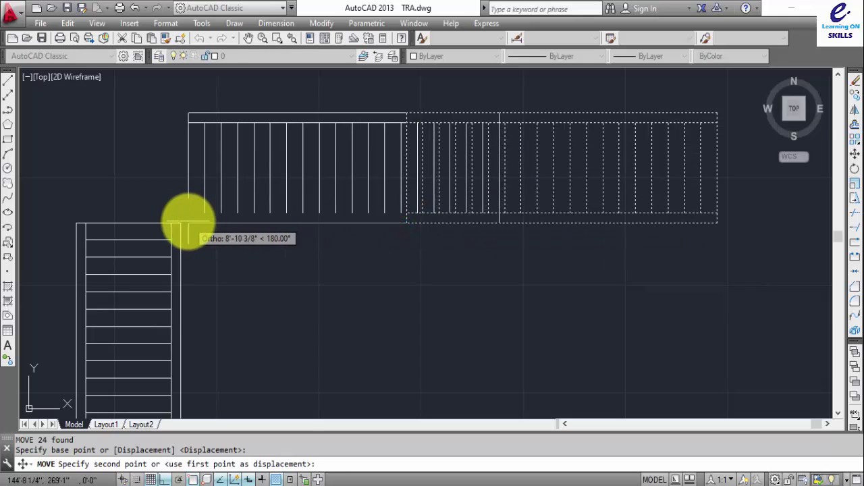
{"action": "left_click", "coordinate": [180, 226]}
{"action": "scroll", "coordinate": [319, 236], "scroll_direction": "down", "scroll_amount": 2}
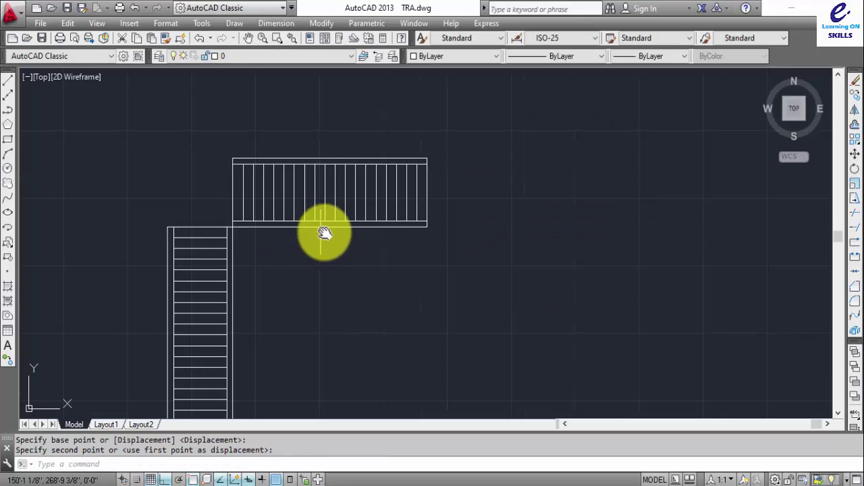
{"action": "middle_click_drag", "start_coordinate": [324, 233], "coordinate": [479, 198]}
{"action": "key", "text": "Escape"}
- Copy the complete horizontal flight straight up, leaving a gap above the one joined to the vertical flight
{"action": "scroll", "coordinate": [357, 178], "scroll_direction": "up", "scroll_amount": 3}
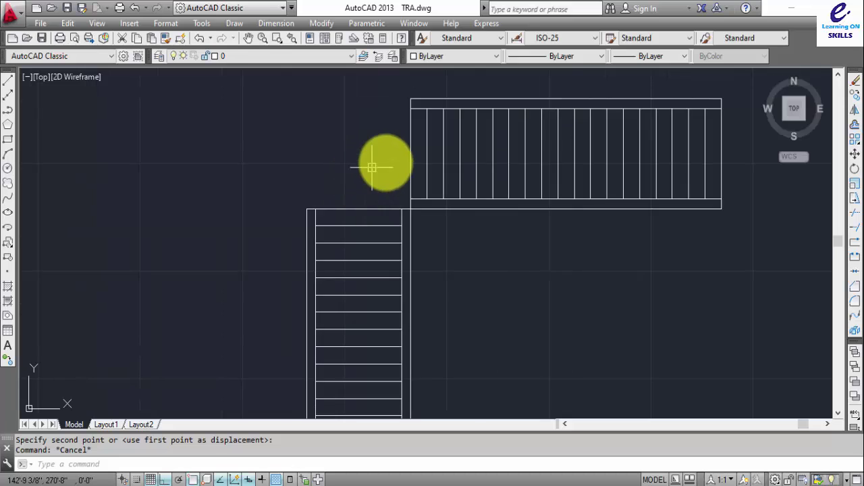
{"action": "middle_click_drag", "start_coordinate": [372, 167], "coordinate": [361, 221]}
{"action": "scroll", "coordinate": [348, 234], "scroll_direction": "down", "scroll_amount": 2}
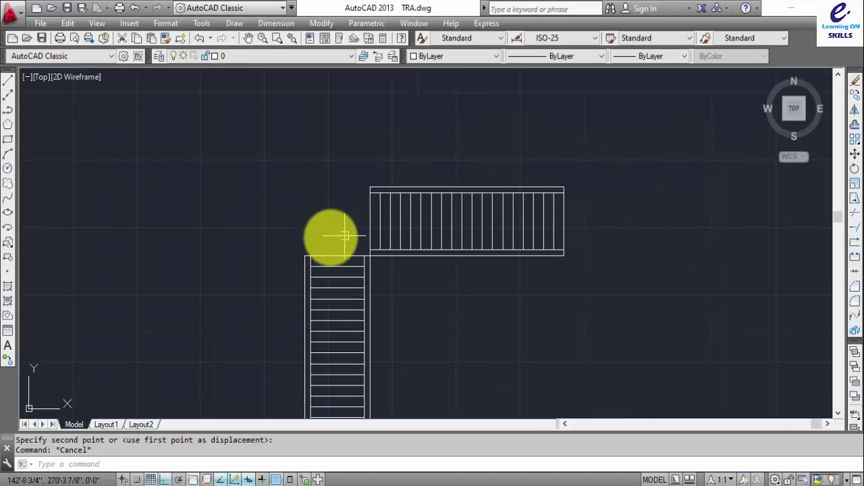
{"action": "left_click", "coordinate": [622, 159]}
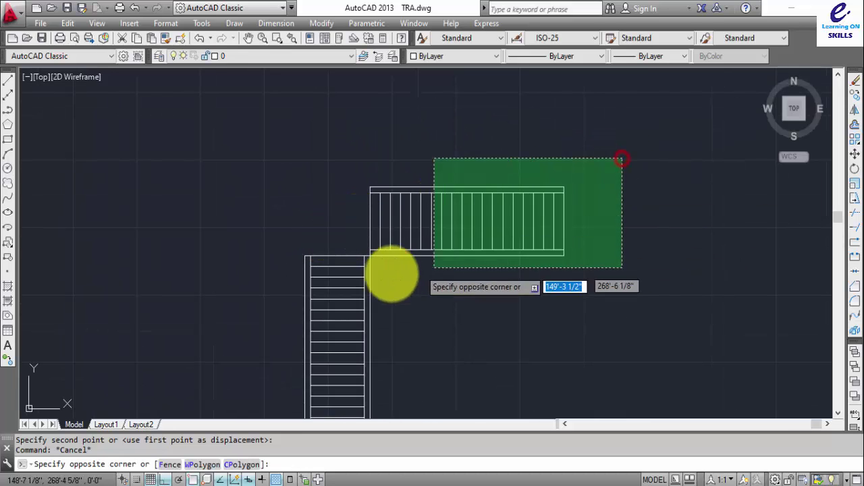
{"action": "left_click", "coordinate": [380, 281]}
{"action": "left_click", "coordinate": [411, 135]}
{"action": "left_click", "coordinate": [331, 230]}
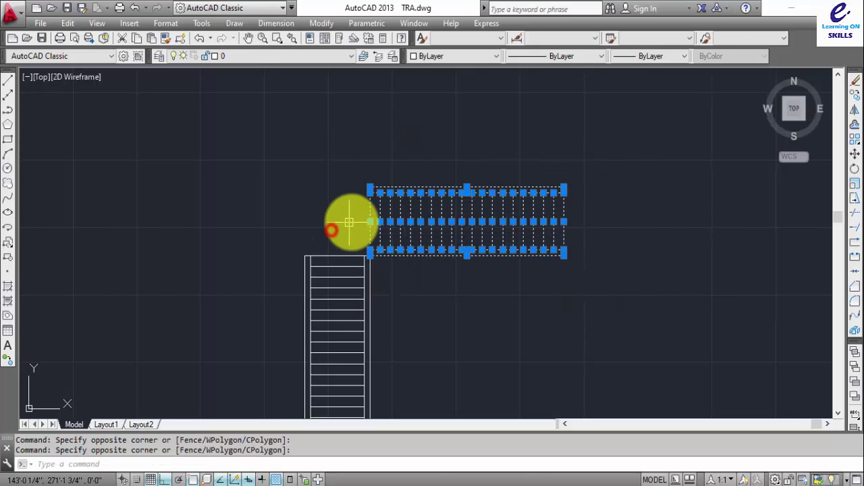
{"action": "type", "text": "o"}
{"action": "key", "text": "Return"}
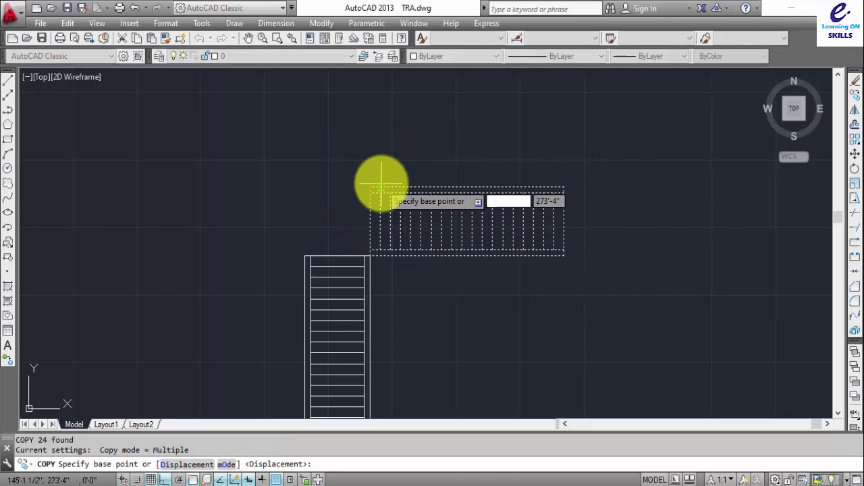
{"action": "left_click", "coordinate": [366, 184]}
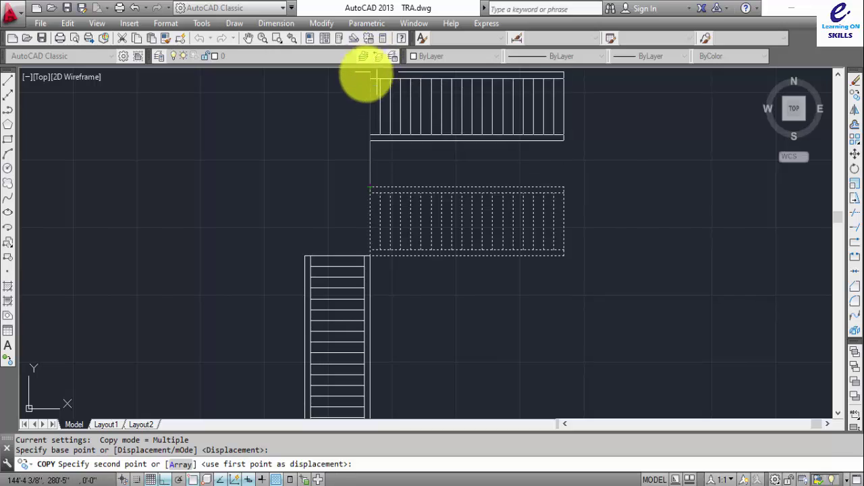
{"action": "left_click", "coordinate": [366, 81]}
{"action": "key", "text": "Escape"}
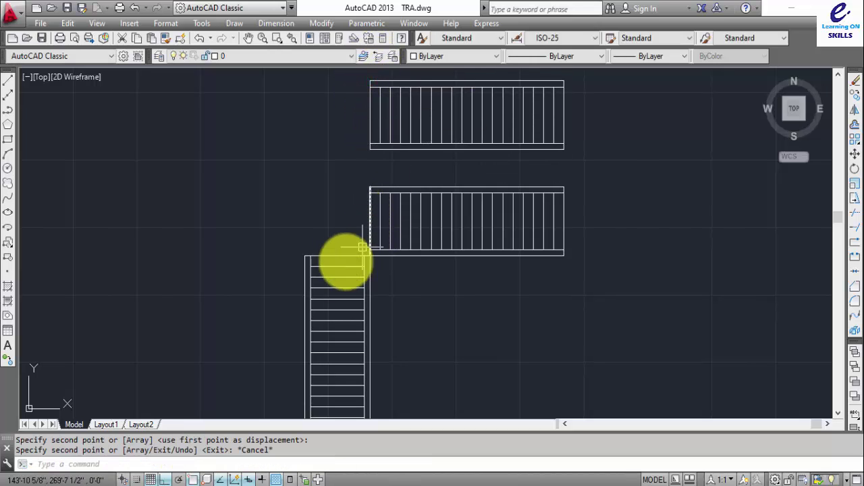
- Fillet the vertical flight's two left string lines with the horizontal flight's two upper string lines, using radius 0, to form the outer corner
{"action": "scroll", "coordinate": [295, 269], "scroll_direction": "up", "scroll_amount": 4}
{"action": "type", "text": "f"}
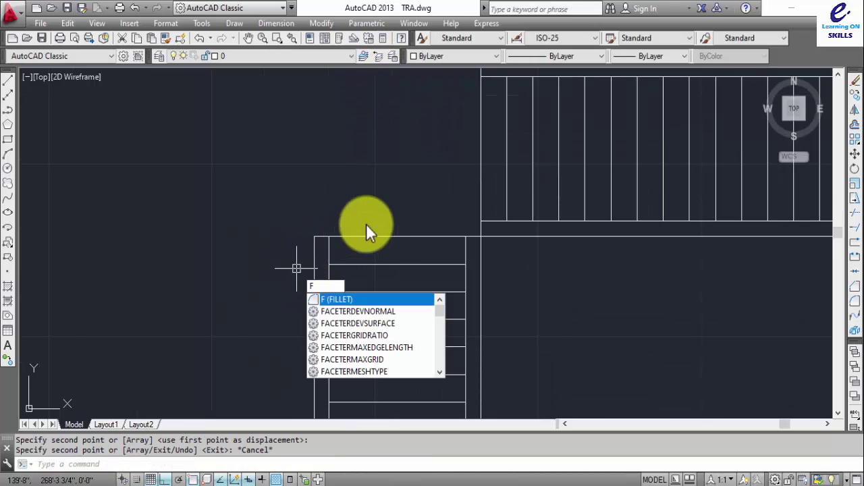
{"action": "key", "text": "Escape"}
{"action": "middle_click_drag", "start_coordinate": [436, 220], "coordinate": [399, 311]}
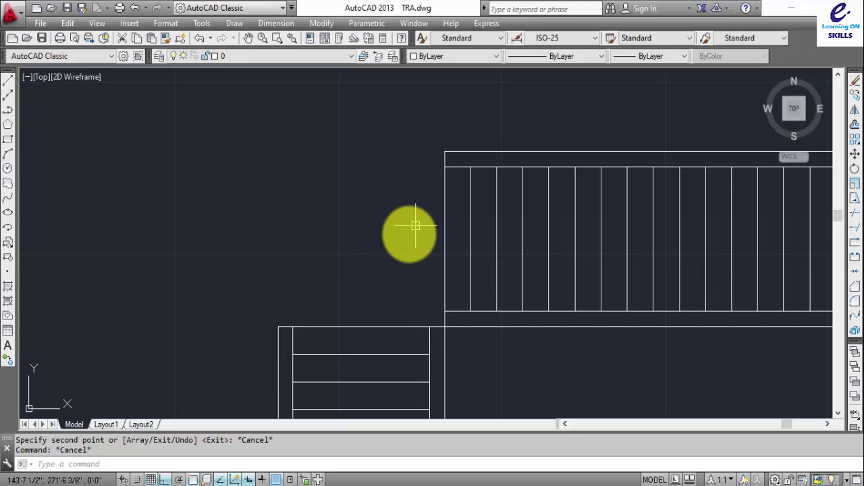
{"action": "type", "text": "F"}
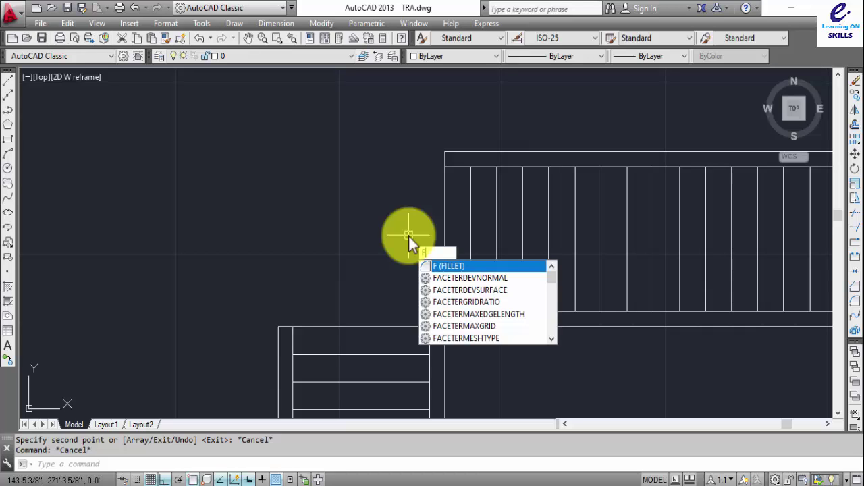
{"action": "key", "text": "Return"}
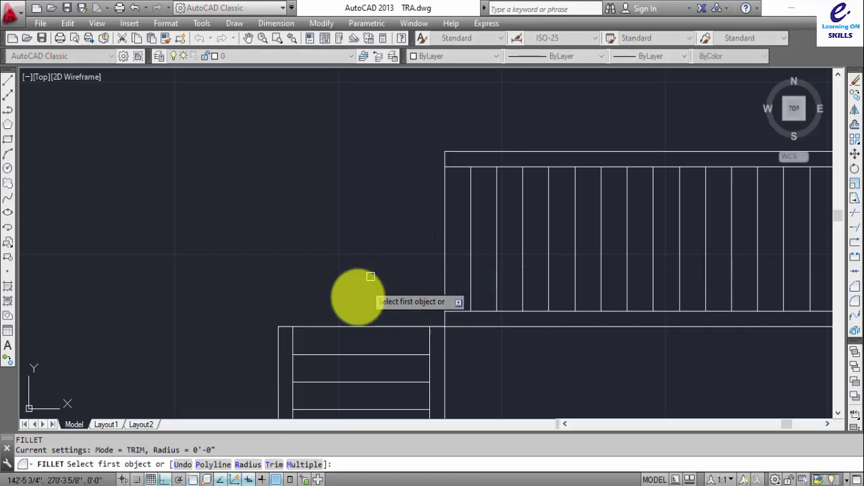
{"action": "left_click", "coordinate": [289, 339]}
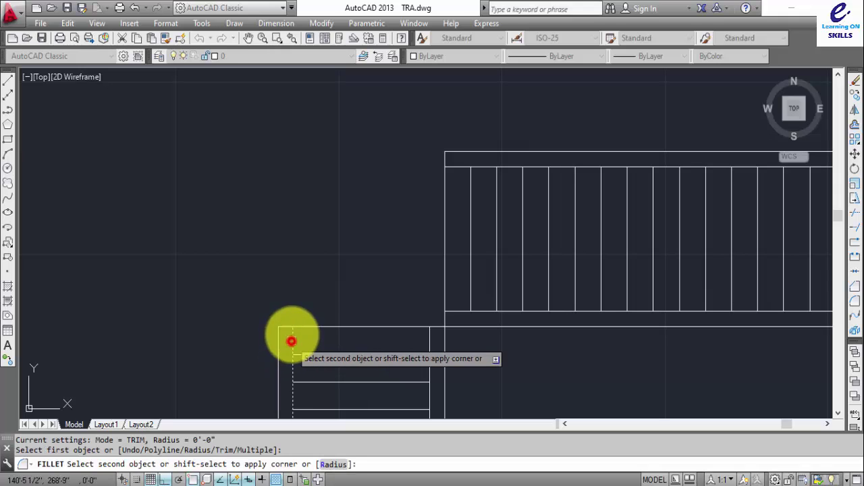
{"action": "left_click", "coordinate": [456, 171]}
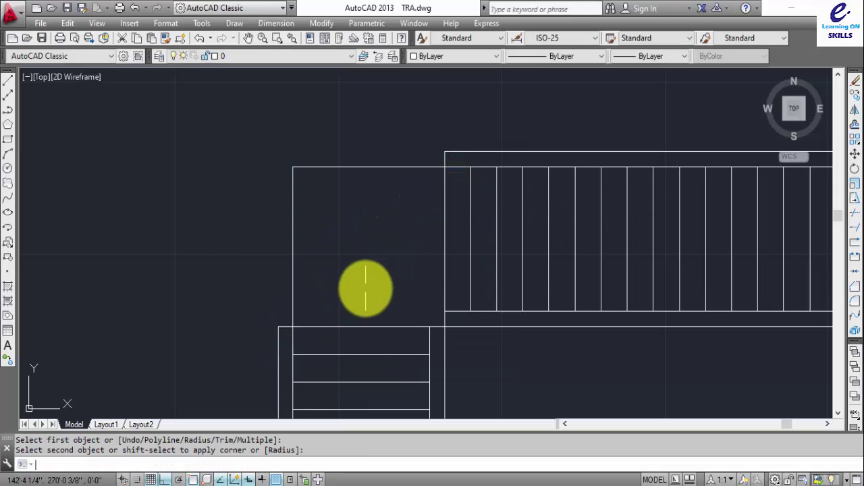
{"action": "key", "text": "Return"}
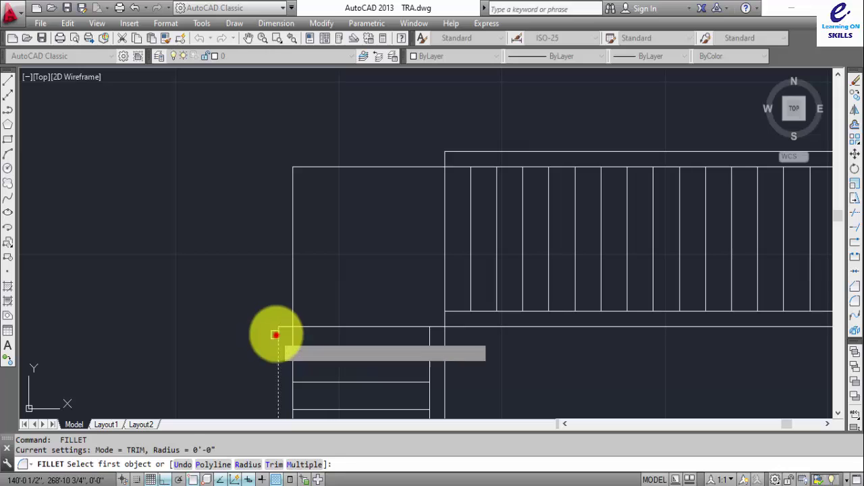
{"action": "left_click", "coordinate": [277, 335]}
{"action": "left_click", "coordinate": [456, 152]}
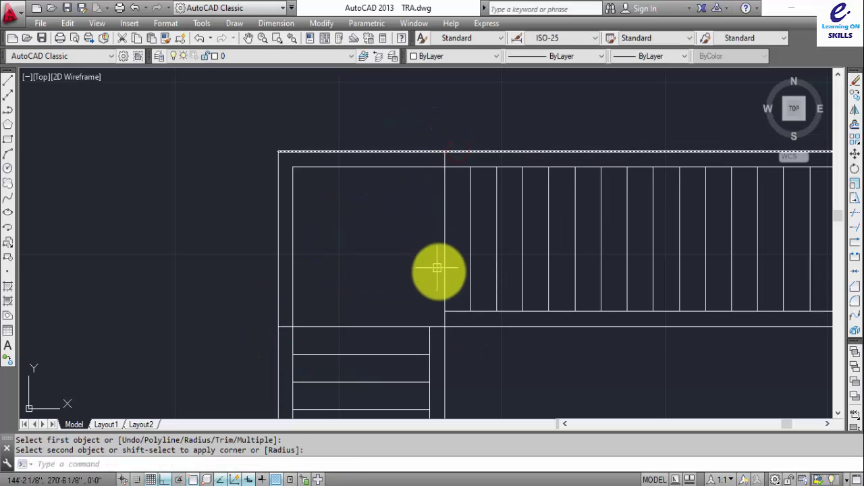
{"action": "key", "text": "Escape"}
- Fillet the tread-side string lines with radius 0 at the inner corner where the two flights meet
{"action": "key", "text": "Return"}
{"action": "left_click", "coordinate": [429, 342]}
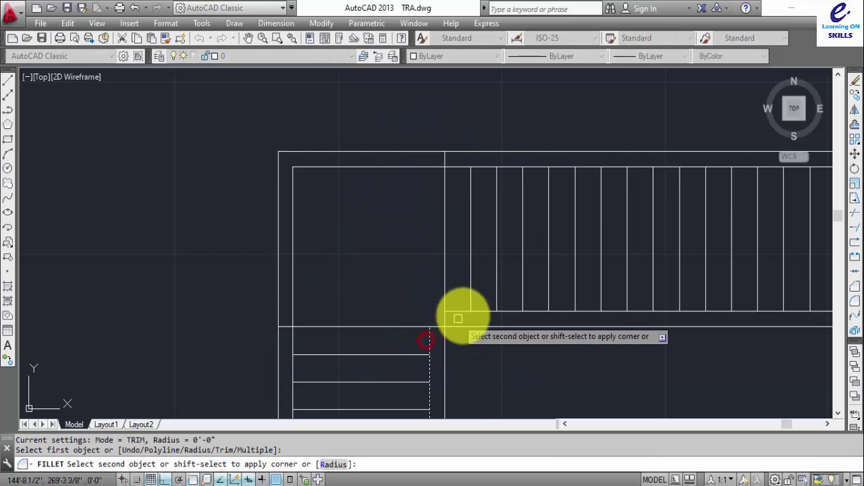
{"action": "left_click", "coordinate": [464, 312]}
{"action": "key", "text": "Escape"}
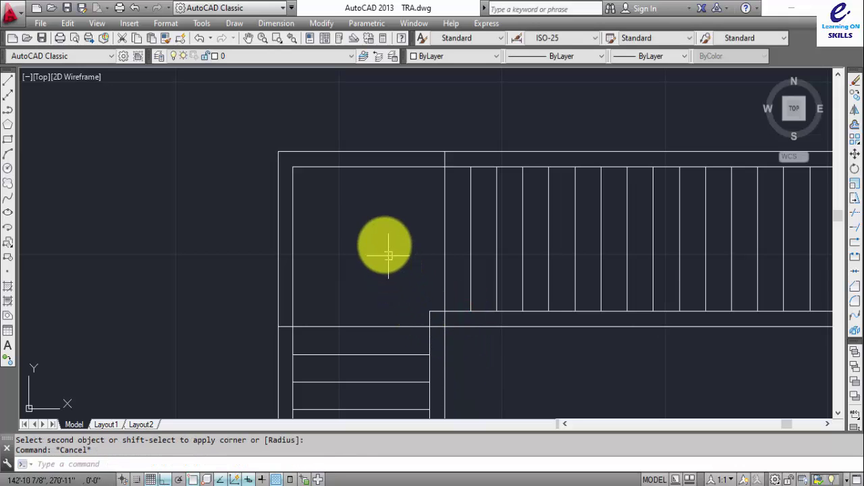
- Trim the pieces of both flights' end tread lines that cross the string at the inner corner
{"action": "middle_click_drag", "start_coordinate": [372, 218], "coordinate": [362, 189]}
{"action": "type", "text": "tr"}
{"action": "key", "text": "Return"}
{"action": "key", "text": "Return"}
{"action": "scroll", "coordinate": [420, 293], "scroll_direction": "up", "scroll_amount": 4}
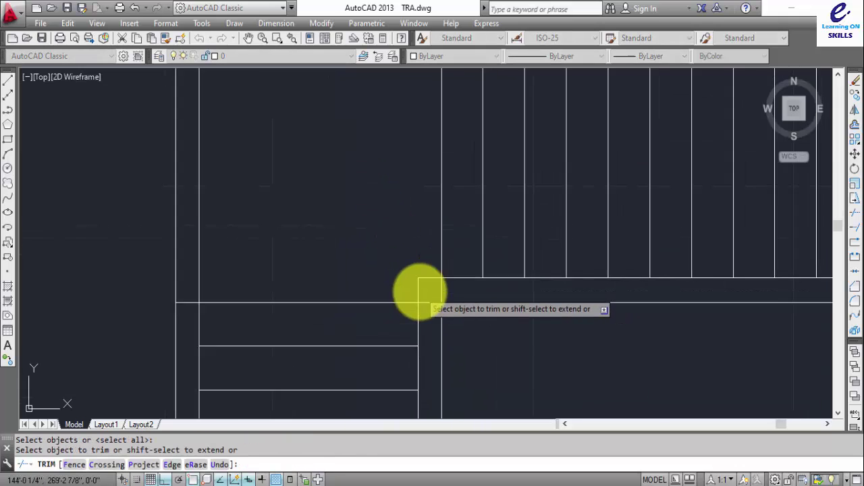
{"action": "left_click", "coordinate": [430, 312]}
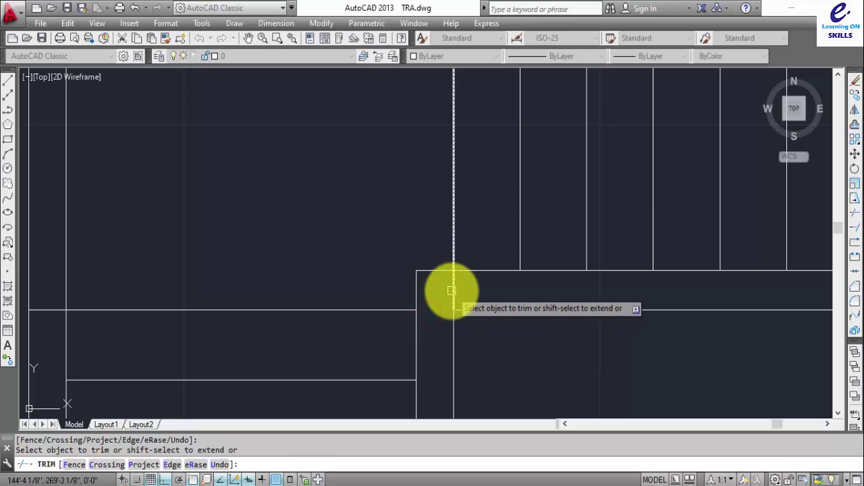
{"action": "left_click", "coordinate": [449, 290]}
{"action": "scroll", "coordinate": [438, 290], "scroll_direction": "down", "scroll_amount": 2}
- Trim the ends of the two landing-edge tread lines that cross the upper and left strings
{"action": "scroll", "coordinate": [438, 290], "scroll_direction": "down", "scroll_amount": 2}
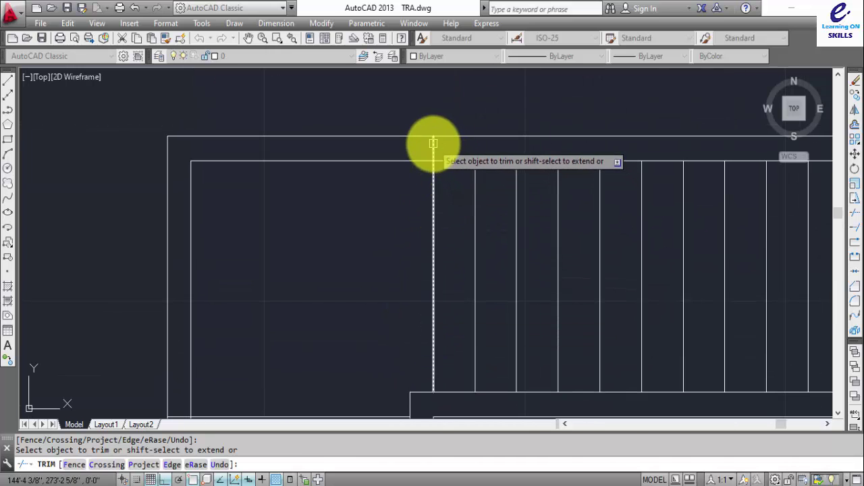
{"action": "scroll", "coordinate": [370, 139], "scroll_direction": "up", "scroll_amount": 2}
{"action": "scroll", "coordinate": [290, 241], "scroll_direction": "down", "scroll_amount": 2}
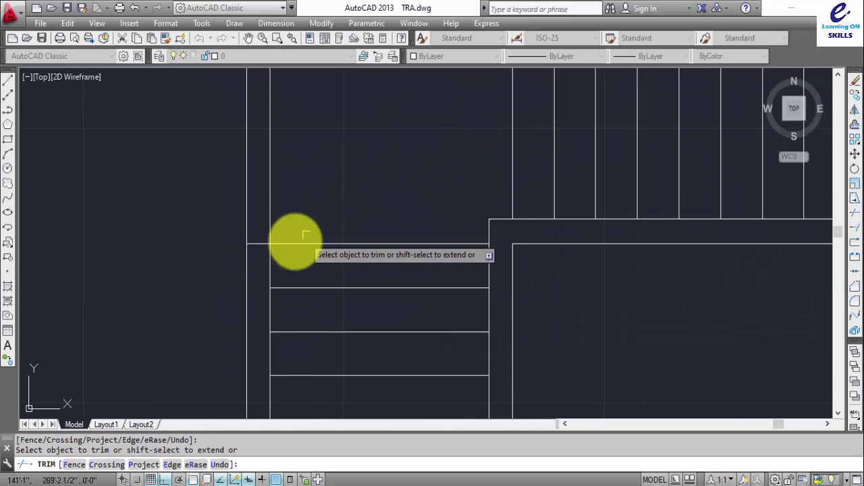
{"action": "left_click", "coordinate": [260, 245]}
{"action": "scroll", "coordinate": [373, 143], "scroll_direction": "down", "scroll_amount": 2}
{"action": "scroll", "coordinate": [386, 218], "scroll_direction": "up", "scroll_amount": 1}
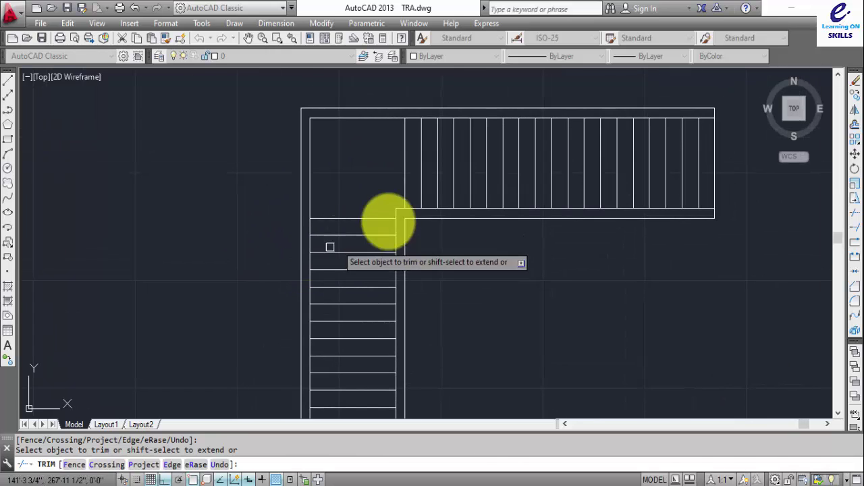
{"action": "key", "text": "Escape"}
- Draw a diagonal line across the landing from the inner string corner to the opposite upper-left corner
{"action": "scroll", "coordinate": [391, 200], "scroll_direction": "up", "scroll_amount": 2}
{"action": "mouse_move", "coordinate": [390, 200]}
{"action": "middle_mouse_down"}
{"action": "mouse_move", "coordinate": [395, 206]}
{"action": "mouse_move", "coordinate": [309, 253]}
{"action": "middle_mouse_up"}
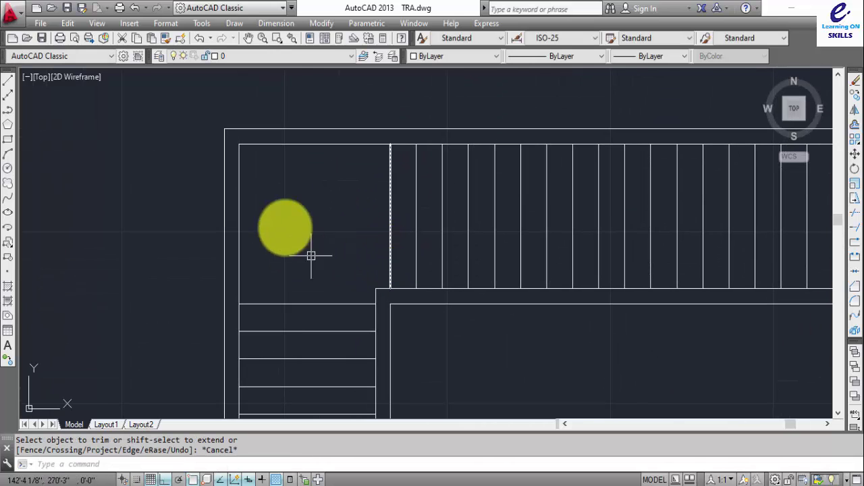
{"action": "type", "text": "l"}
{"action": "key", "text": "Return"}
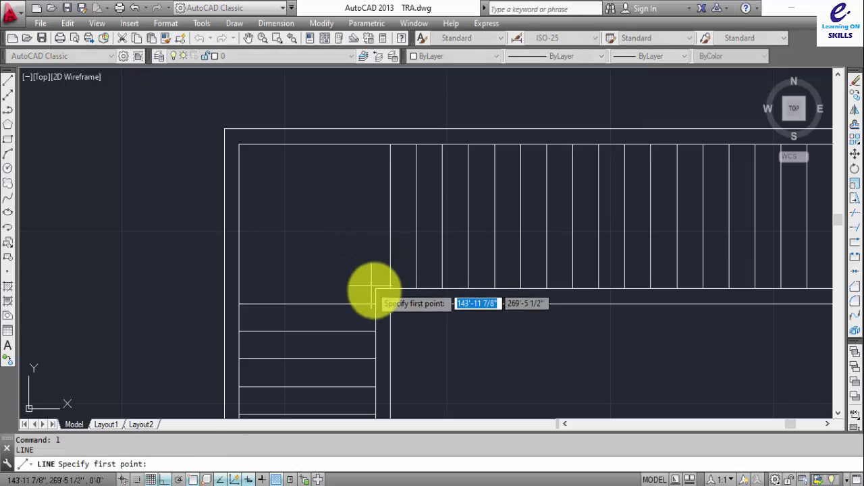
{"action": "left_click", "coordinate": [373, 287]}
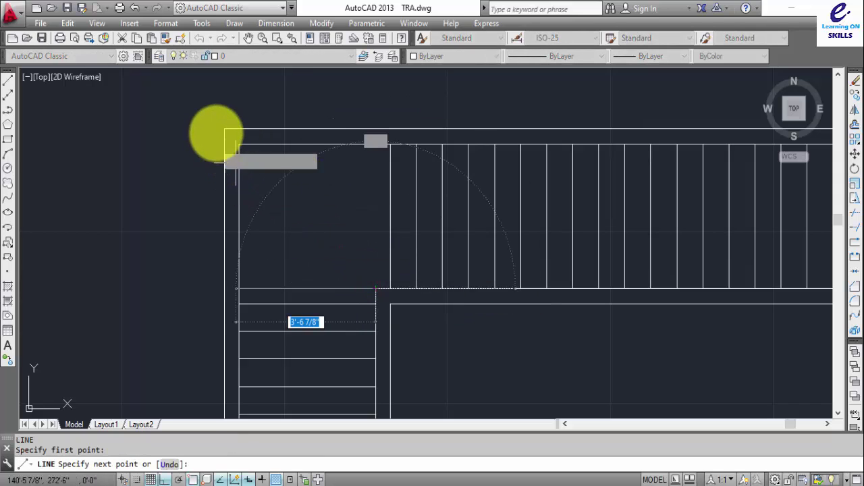
{"action": "left_click", "coordinate": [238, 143]}
{"action": "key", "text": "Return"}
{"action": "key", "text": "Return"}
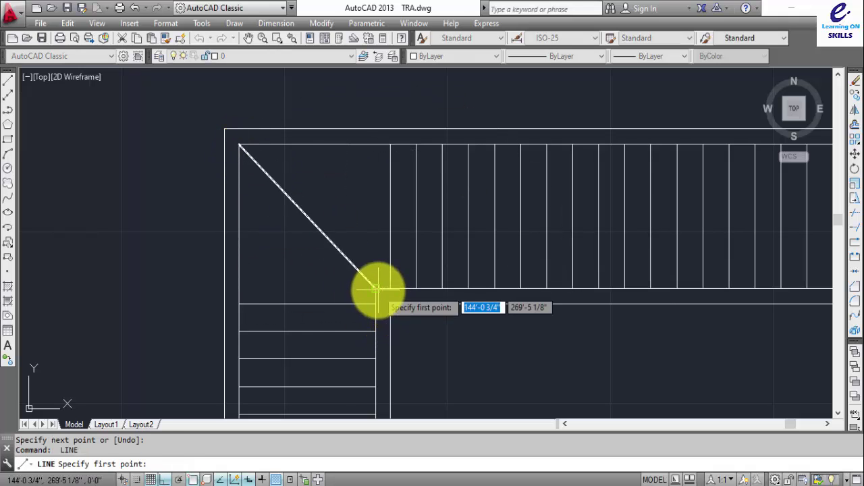
{"action": "left_click", "coordinate": [377, 288]}
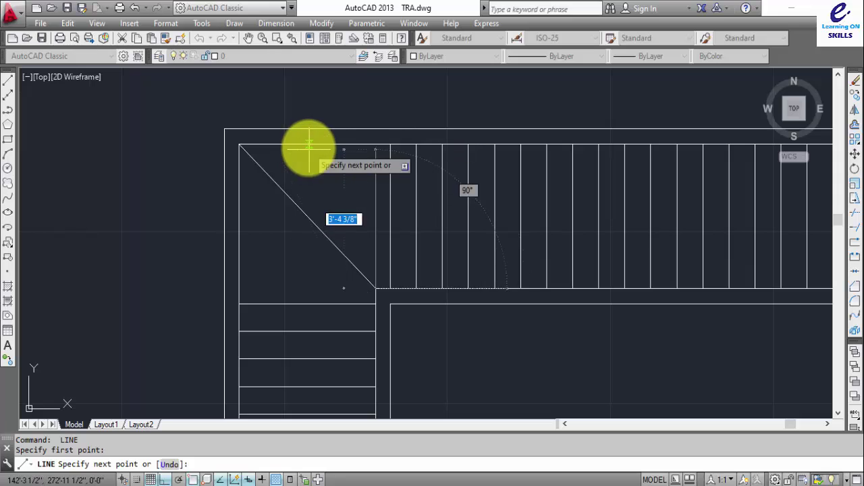
{"action": "key", "text": "Escape"}
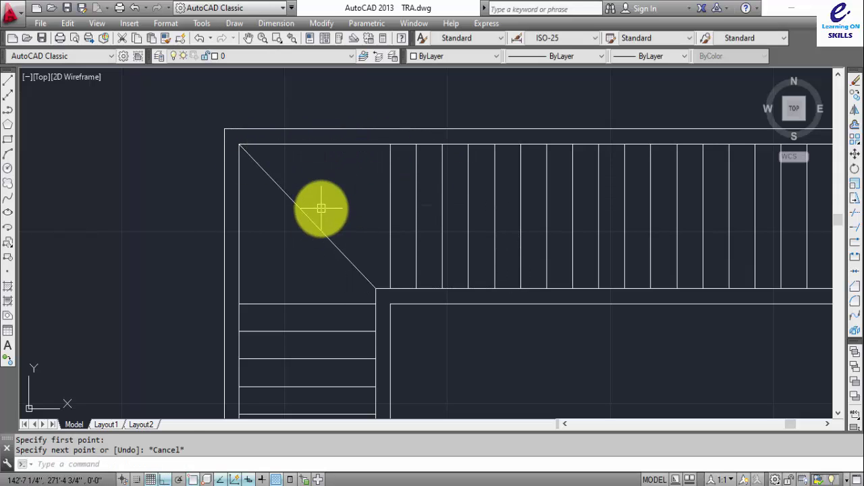
- Draw lines along the landing's upper and left inner edges, from the upper-left corner to each flight's first tread line
{"action": "type", "text": "l"}
{"action": "key", "text": "Return"}
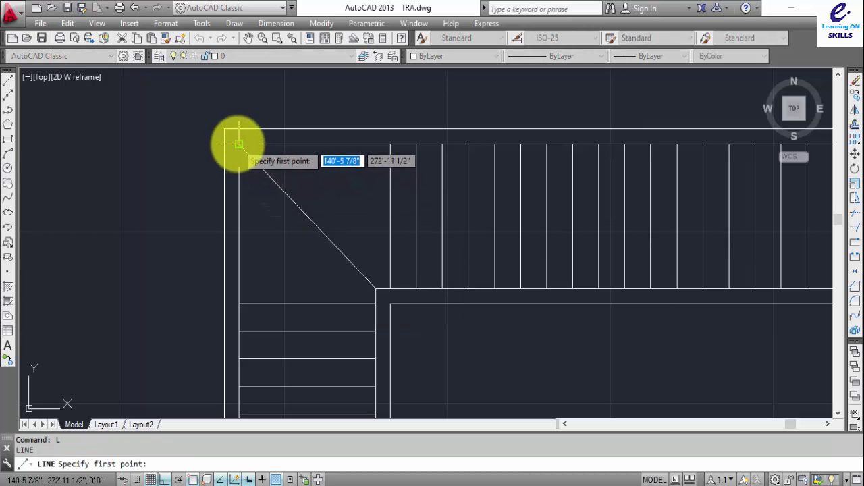
{"action": "left_click", "coordinate": [239, 145]}
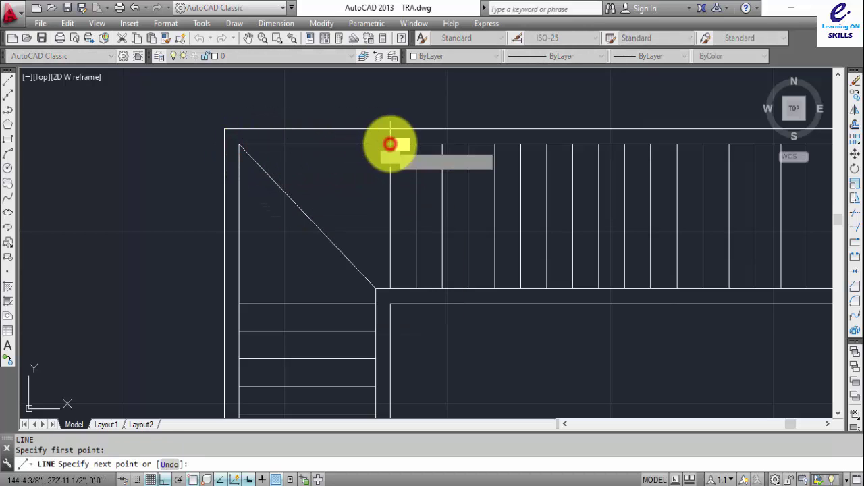
{"action": "left_click", "coordinate": [390, 144]}
{"action": "key", "text": "Return"}
{"action": "key", "text": "Return"}
{"action": "left_click", "coordinate": [240, 146]}
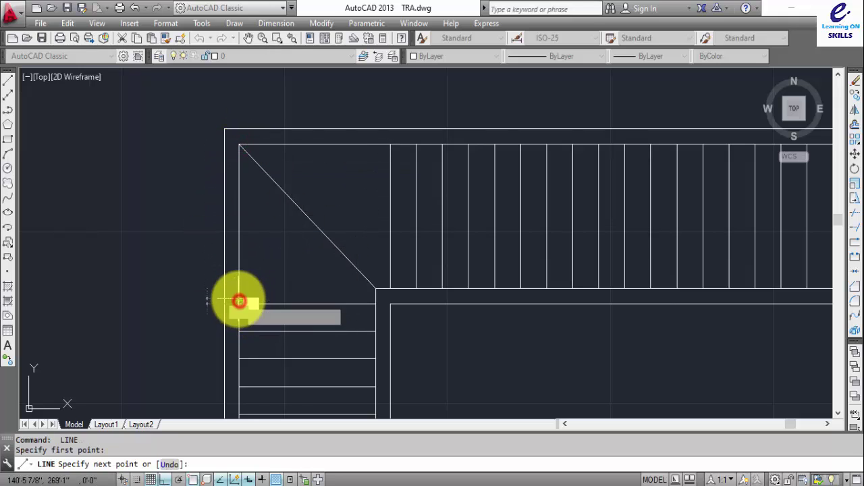
{"action": "left_click", "coordinate": [239, 301]}
{"action": "key", "text": "Return"}
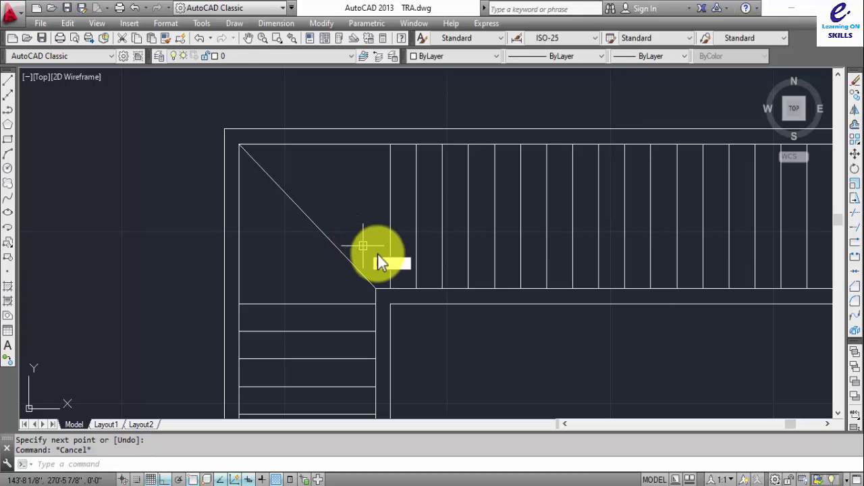
- Draw two winder lines from the inner string corner to the midpoints of the landing's upper and left edges
{"action": "type", "text": "l"}
{"action": "key", "text": "Return"}
{"action": "left_click", "coordinate": [375, 289]}
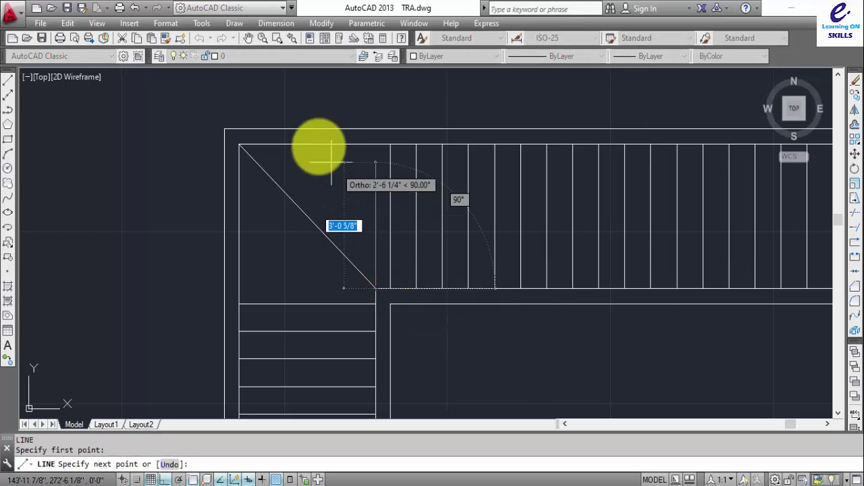
{"action": "left_click", "coordinate": [315, 144]}
{"action": "key", "text": "Return"}
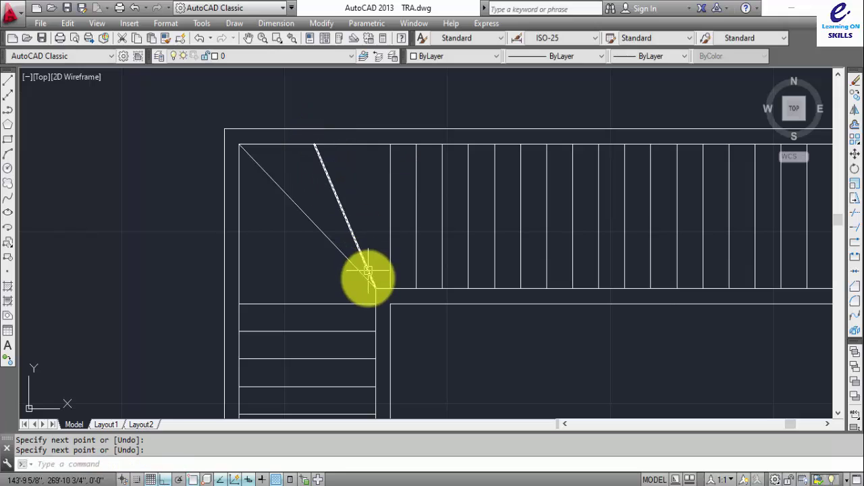
{"action": "key", "text": "Return"}
{"action": "left_click", "coordinate": [375, 288]}
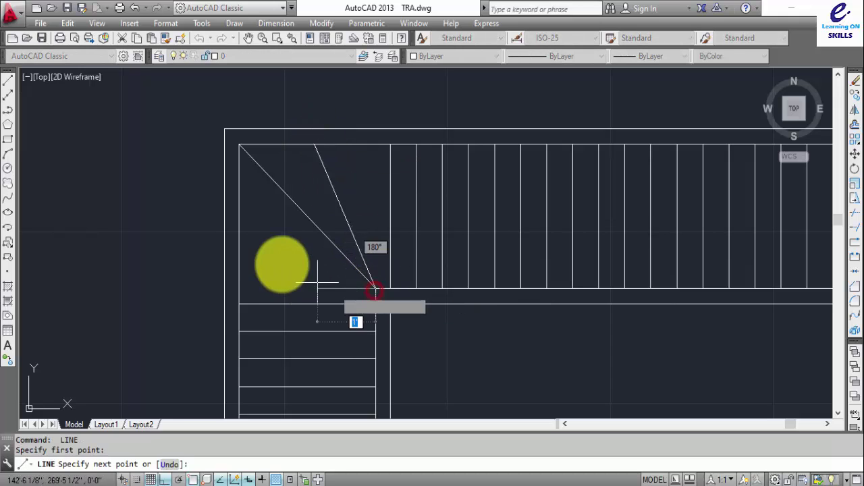
{"action": "left_click", "coordinate": [238, 223]}
{"action": "key", "text": "Return"}
{"action": "scroll", "coordinate": [364, 239], "scroll_direction": "down", "scroll_amount": 5}
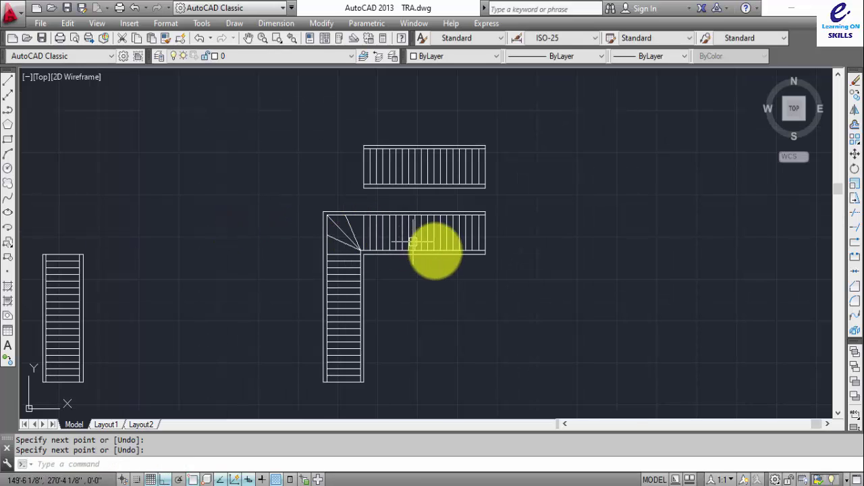
{"action": "middle_click_drag", "start_coordinate": [434, 250], "coordinate": [453, 183]}
{"action": "middle_click_drag", "start_coordinate": [380, 177], "coordinate": [444, 240]}
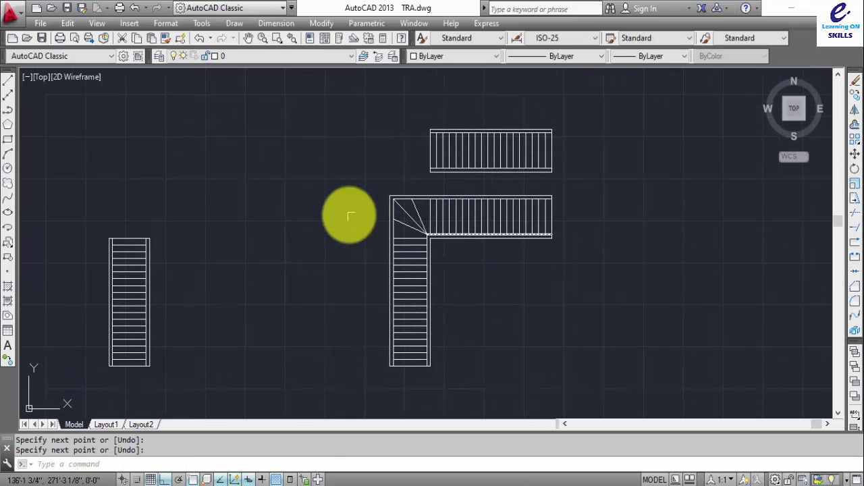
{"action": "key", "text": "Escape"}
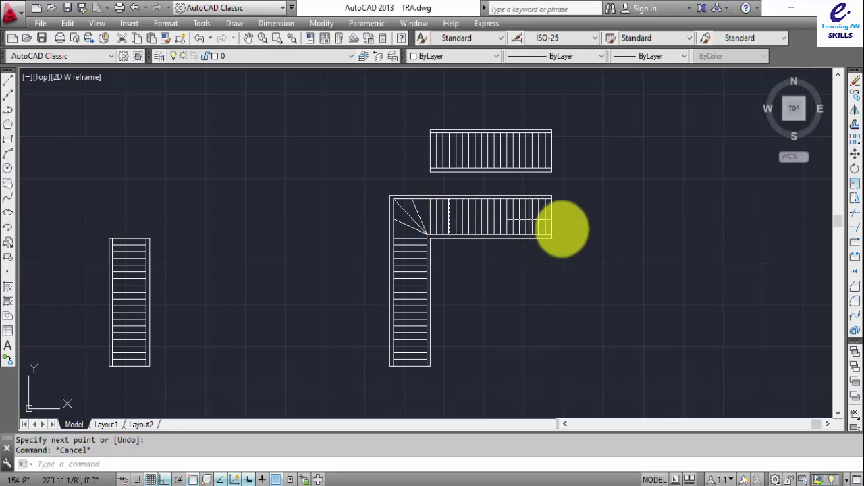
- Move the separate straight flight by its upper-right corner onto the L-shaped stair's outer upper-left corner
{"action": "left_click", "coordinate": [568, 121]}
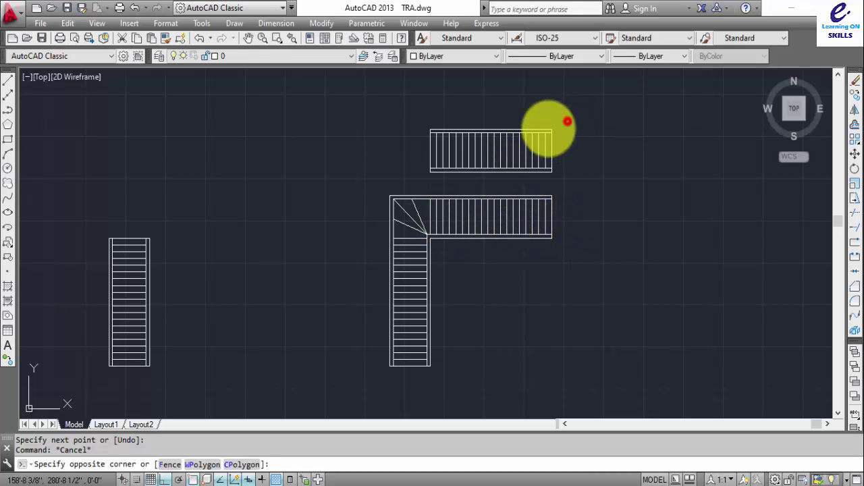
{"action": "left_click", "coordinate": [403, 177]}
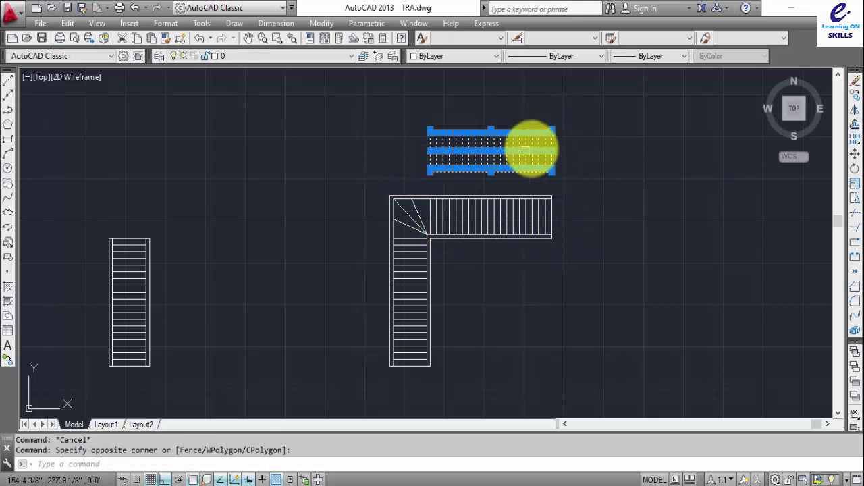
{"action": "type", "text": "m"}
{"action": "key", "text": "Return"}
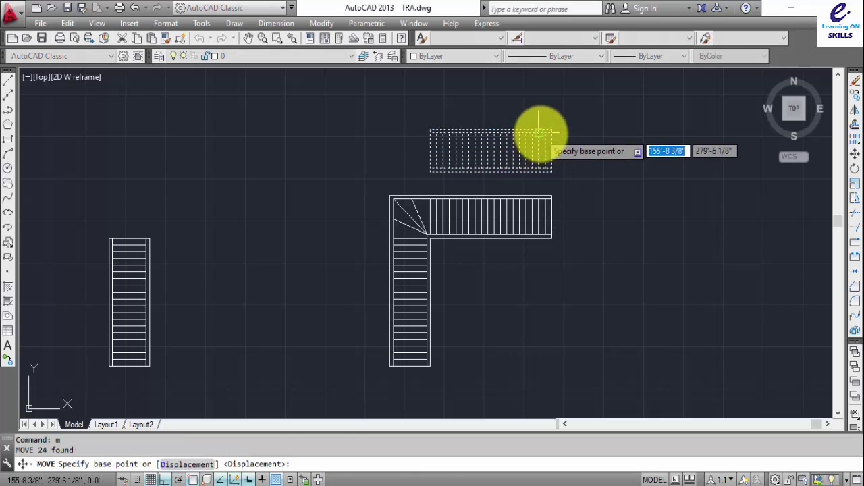
{"action": "scroll", "coordinate": [555, 125], "scroll_direction": "up", "scroll_amount": 3}
{"action": "left_click", "coordinate": [567, 123]}
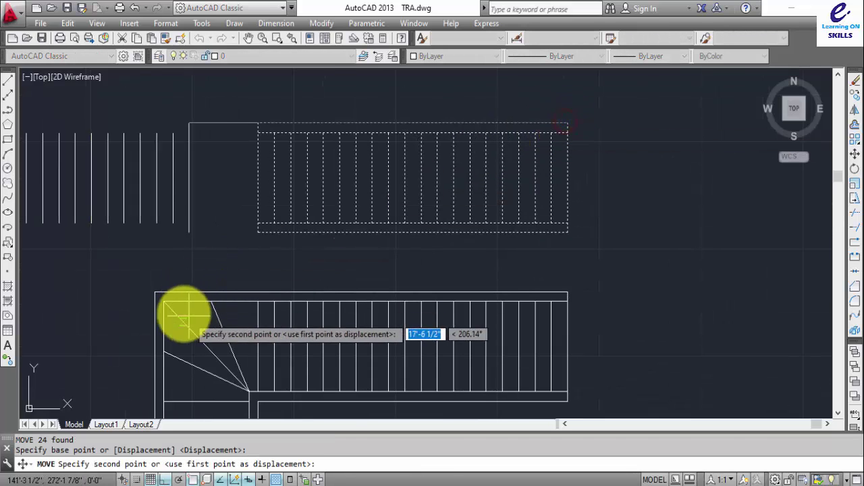
{"action": "left_click", "coordinate": [155, 292]}
{"action": "scroll", "coordinate": [289, 284], "scroll_direction": "down", "scroll_amount": 3}
{"action": "middle_click_drag", "start_coordinate": [337, 280], "coordinate": [386, 260]}
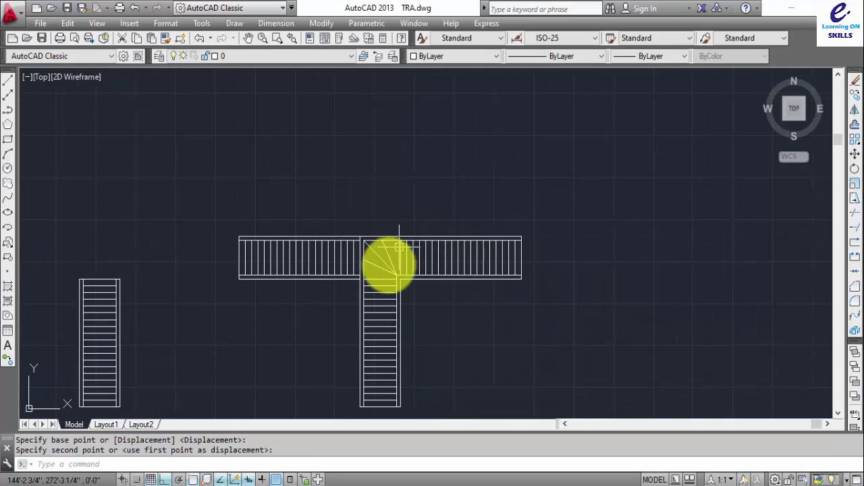
{"action": "scroll", "coordinate": [371, 290], "scroll_direction": "up", "scroll_amount": 6}
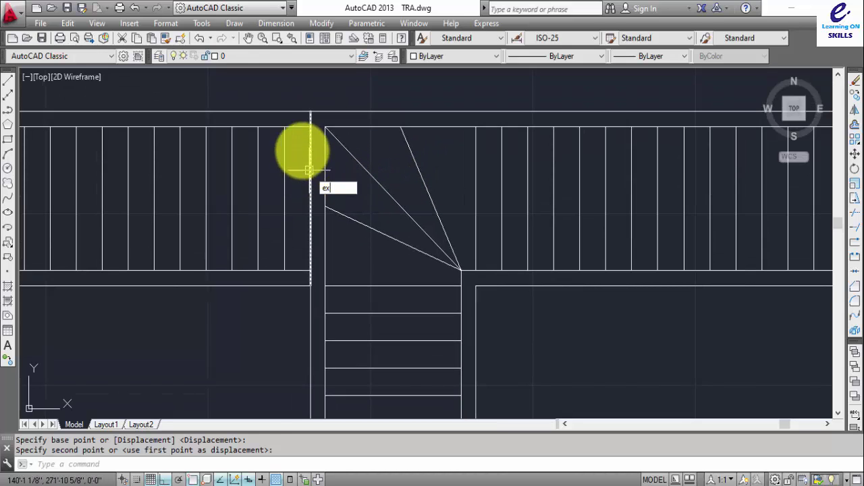
{"action": "key", "text": "Return"}
{"action": "key", "text": "Return"}
{"action": "key", "text": "Escape"}
- Move the left flight, without its right end line, from its lower-right corner to the lower flight's inner left string at the top tread
{"action": "left_click", "coordinate": [301, 95]}
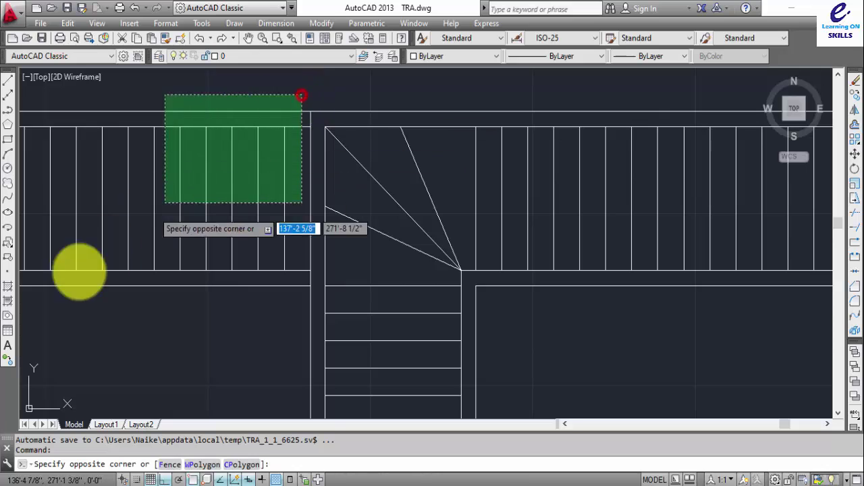
{"action": "scroll", "coordinate": [71, 291], "scroll_direction": "down", "scroll_amount": 2}
{"action": "middle_click_drag", "start_coordinate": [63, 309], "coordinate": [328, 264]}
{"action": "left_click", "coordinate": [116, 280]}
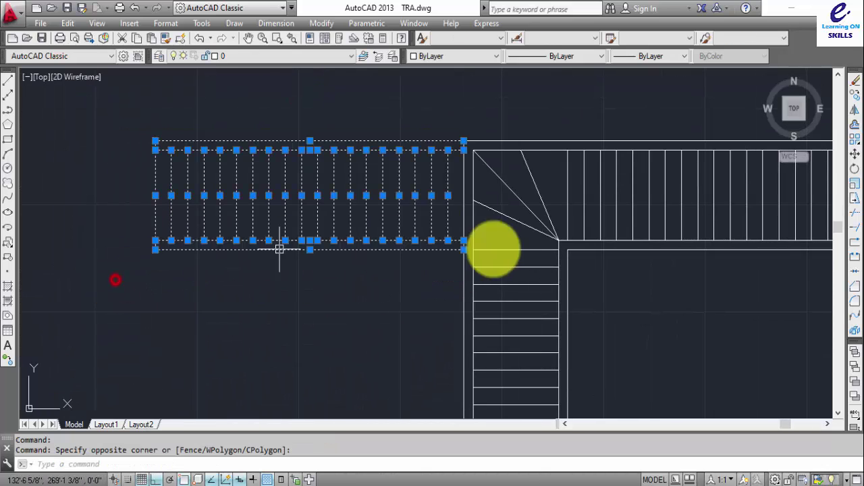
{"action": "scroll", "coordinate": [471, 264], "scroll_direction": "up", "scroll_amount": 5}
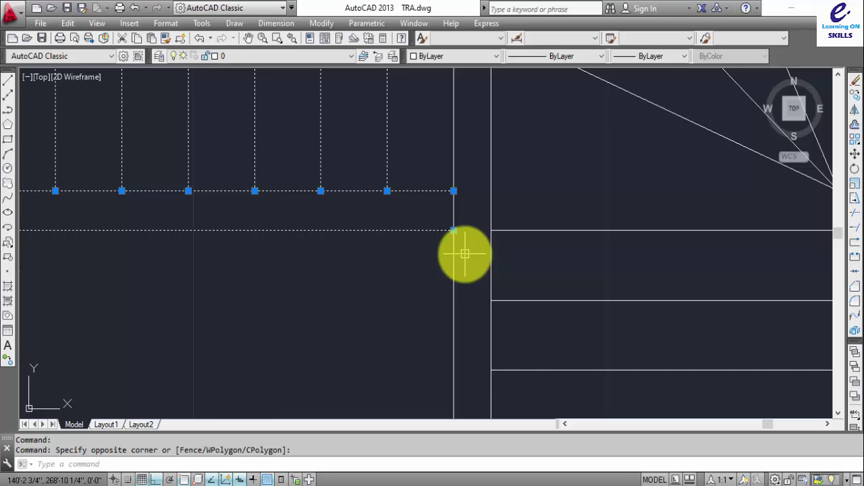
{"action": "type", "text": "m"}
{"action": "key", "text": "Return"}
{"action": "left_click", "coordinate": [455, 231]}
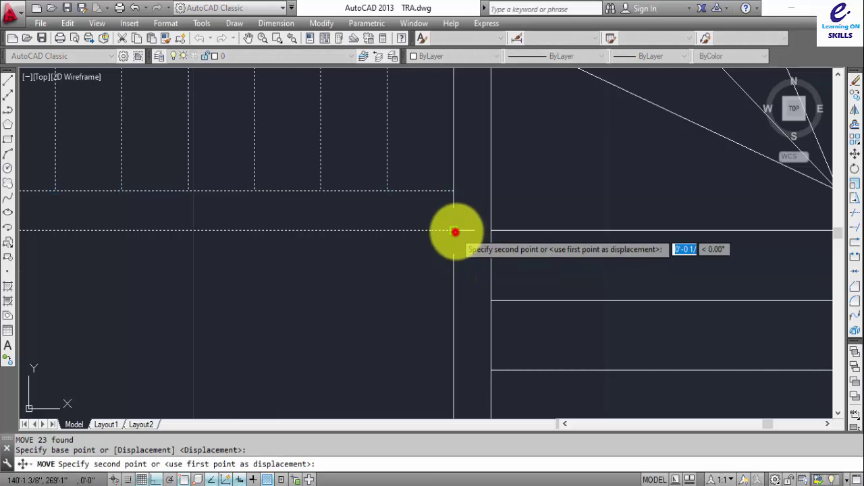
{"action": "left_click", "coordinate": [491, 228]}
{"action": "scroll", "coordinate": [476, 228], "scroll_direction": "down", "scroll_amount": 2}
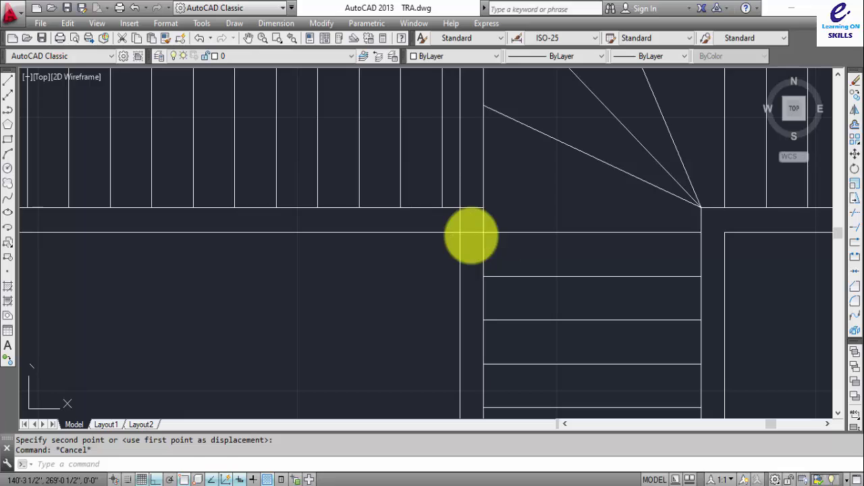
- Trim the overlapping line pieces where the left flight's upper and lower strings cross the lower flight's outer left string
{"action": "type", "text": "tr"}
{"action": "key", "text": "Return"}
{"action": "key", "text": "Return"}
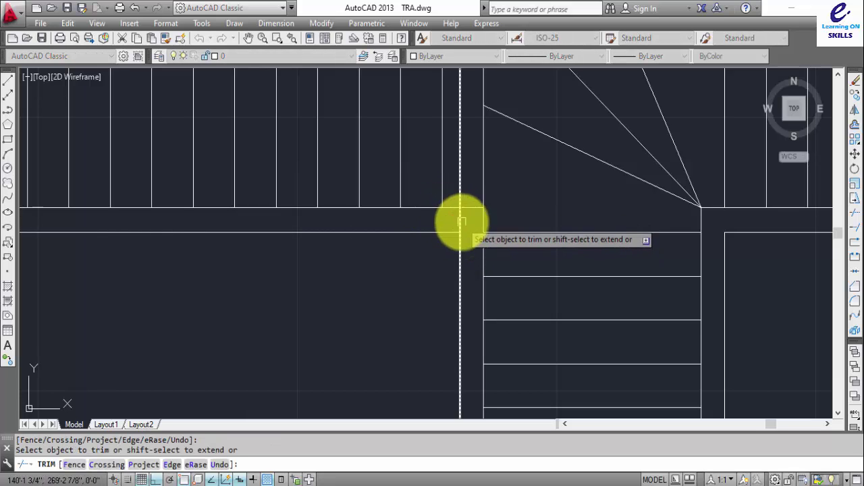
{"action": "scroll", "coordinate": [434, 131], "scroll_direction": "down", "scroll_amount": 2}
{"action": "middle_click_drag", "start_coordinate": [434, 131], "coordinate": [460, 307]}
{"action": "scroll", "coordinate": [473, 212], "scroll_direction": "up", "scroll_amount": 2}
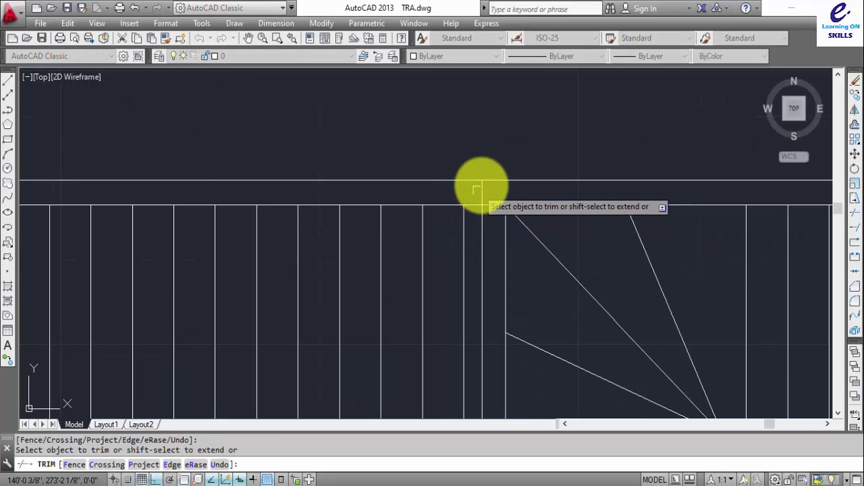
{"action": "left_click", "coordinate": [481, 189]}
{"action": "key", "text": "Escape"}
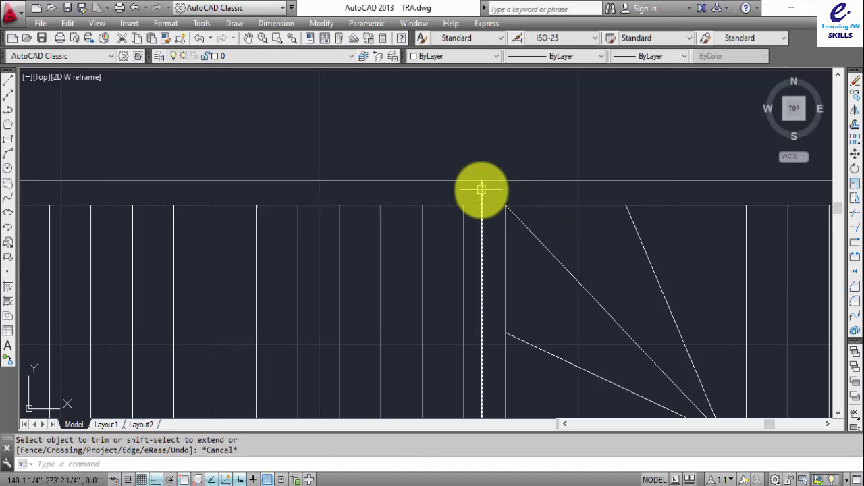
{"action": "key", "text": "Return"}
{"action": "key", "text": "Return"}
{"action": "left_click", "coordinate": [480, 188]}
{"action": "key", "text": "Escape"}
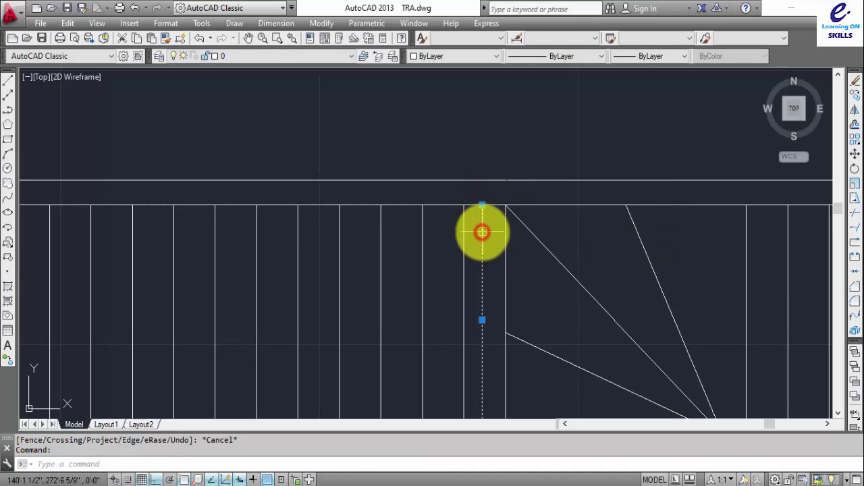
- Delete the leftover vertical lines just left of the landing and the three diagonal winder lines across it
{"action": "key", "text": "Delete"}
{"action": "scroll", "coordinate": [525, 284], "scroll_direction": "down", "scroll_amount": 4}
{"action": "scroll", "coordinate": [367, 196], "scroll_direction": "up", "scroll_amount": 3}
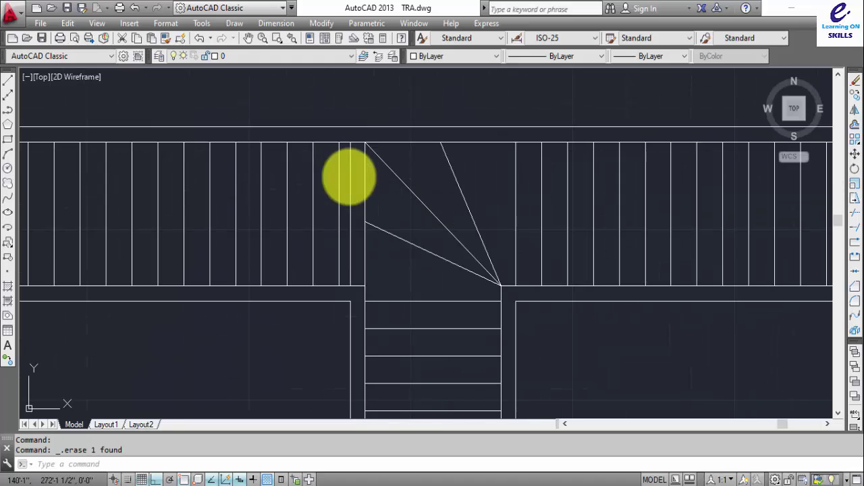
{"action": "key", "text": "Delete"}
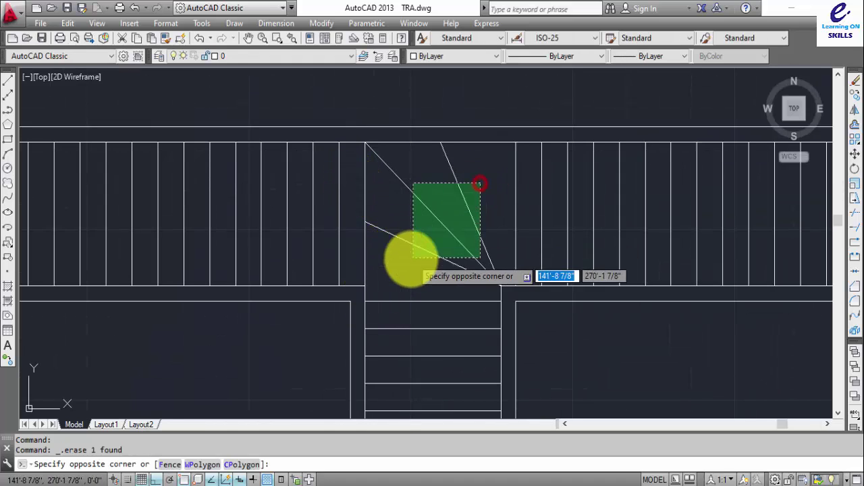
{"action": "left_click", "coordinate": [407, 259]}
{"action": "key", "text": "Delete"}
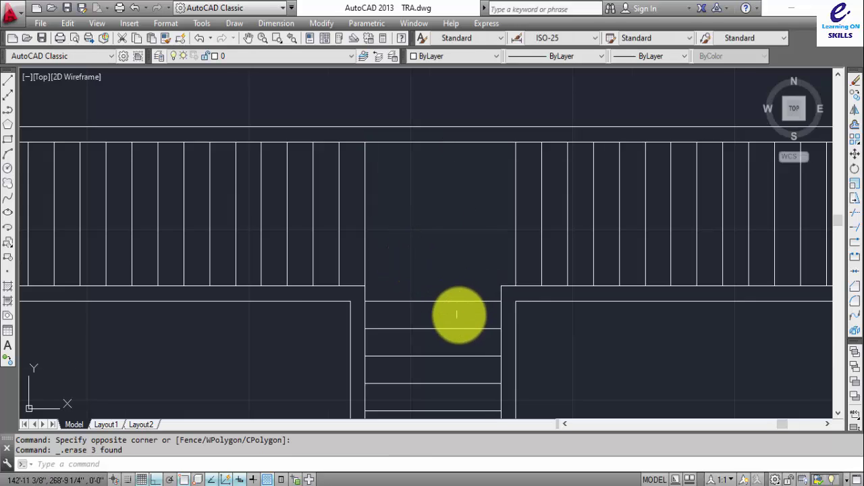
- Move all tread lines of the lower flight up so the top tread meets the landing's inner string corner
{"action": "scroll", "coordinate": [458, 315], "scroll_direction": "down", "scroll_amount": 2}
{"action": "middle_click_drag", "start_coordinate": [436, 230], "coordinate": [432, 180]}
{"action": "left_click", "coordinate": [433, 177]}
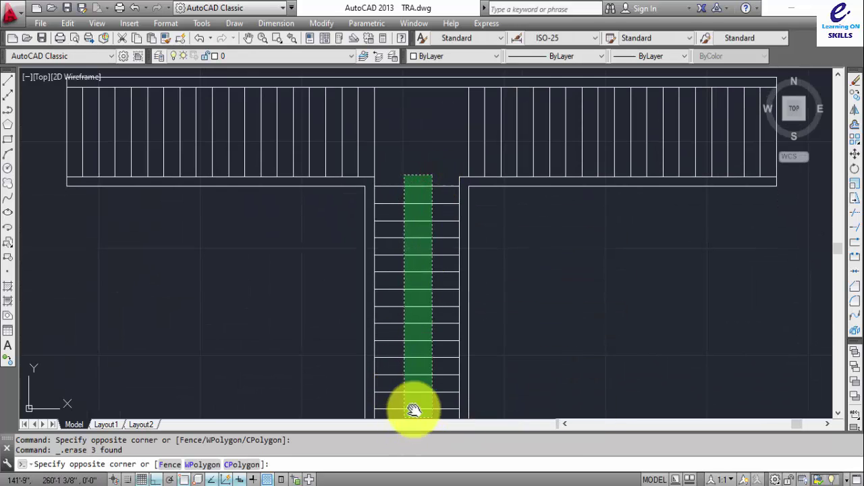
{"action": "middle_click_drag", "start_coordinate": [414, 410], "coordinate": [392, 256]}
{"action": "left_click", "coordinate": [375, 352]}
{"action": "middle_click_drag", "start_coordinate": [411, 141], "coordinate": [403, 343]}
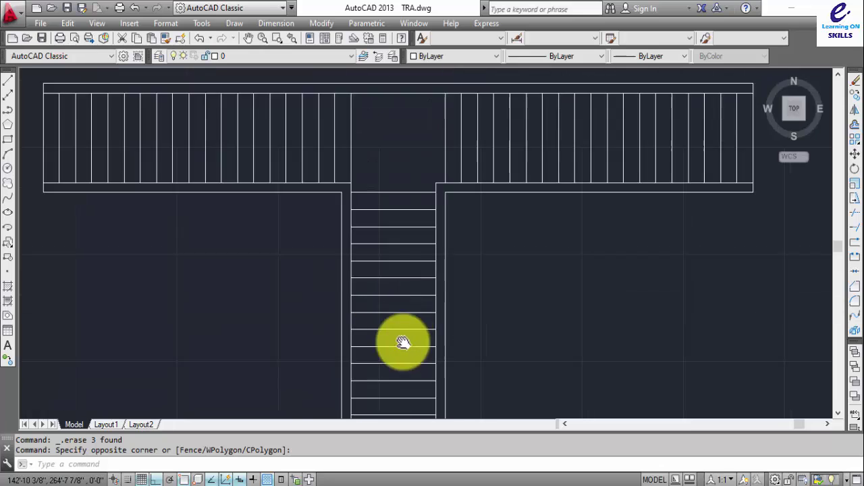
{"action": "scroll", "coordinate": [403, 342], "scroll_direction": "up", "scroll_amount": 3}
{"action": "left_click", "coordinate": [404, 178]}
{"action": "left_click", "coordinate": [350, 304]}
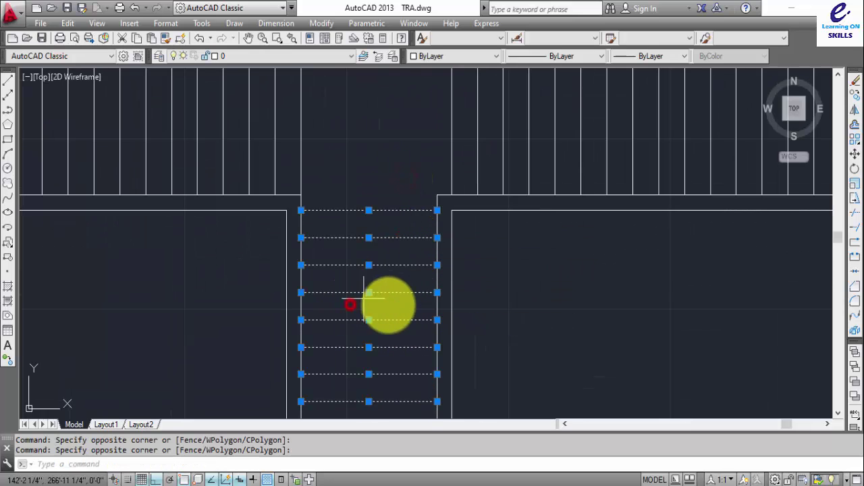
{"action": "type", "text": "m"}
{"action": "key", "text": "Return"}
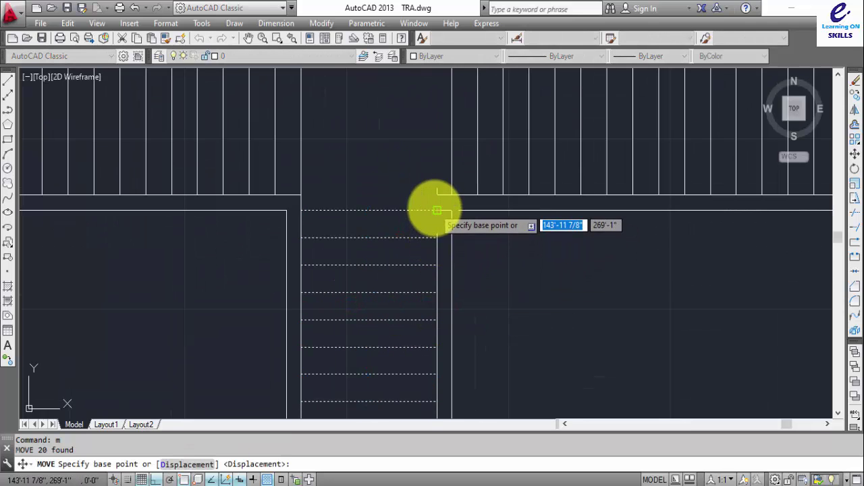
{"action": "left_click", "coordinate": [436, 210]}
{"action": "left_click", "coordinate": [437, 195]}
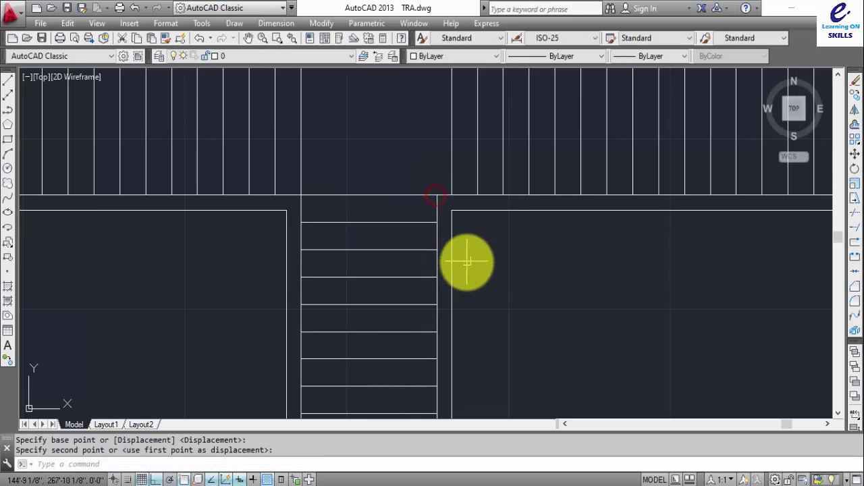
- Move the right flight's tread lines left so the first tread meets the top corner of the lower flight's inner right string
{"action": "scroll", "coordinate": [468, 257], "scroll_direction": "down", "scroll_amount": 3}
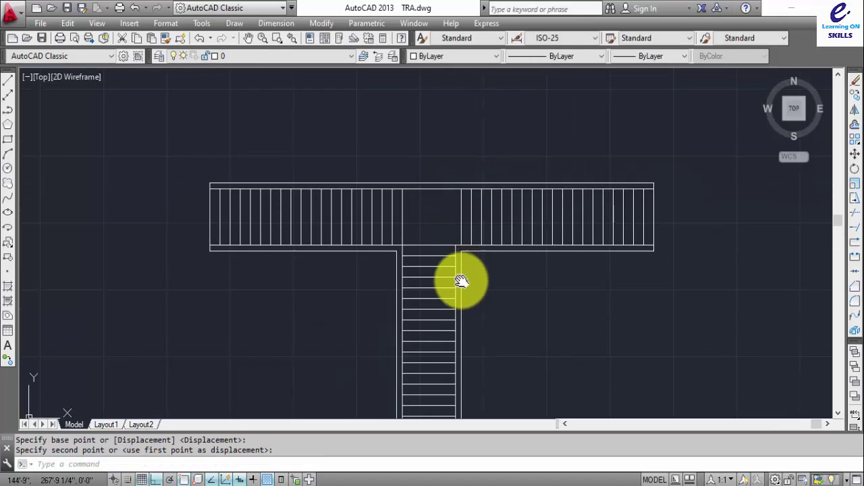
{"action": "scroll", "coordinate": [646, 216], "scroll_direction": "up", "scroll_amount": 2}
{"action": "left_click", "coordinate": [641, 212]}
{"action": "left_click", "coordinate": [329, 255]}
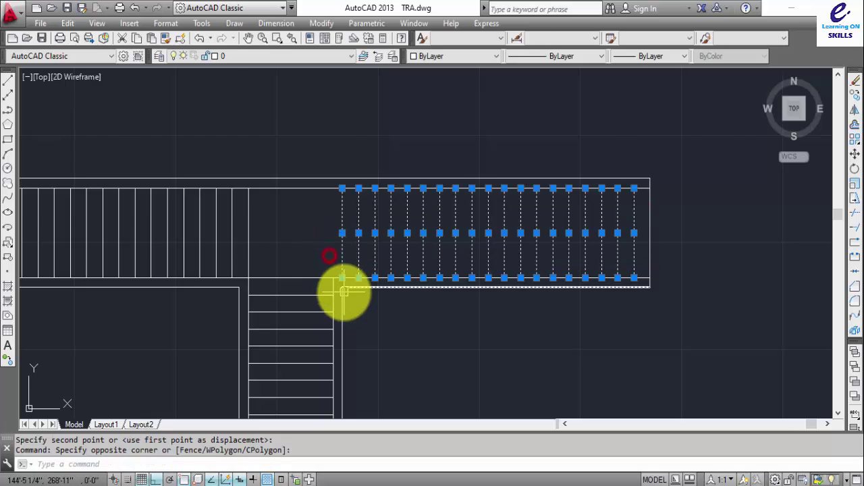
{"action": "scroll", "coordinate": [344, 291], "scroll_direction": "up", "scroll_amount": 2}
{"action": "type", "text": "m"}
{"action": "key", "text": "Return"}
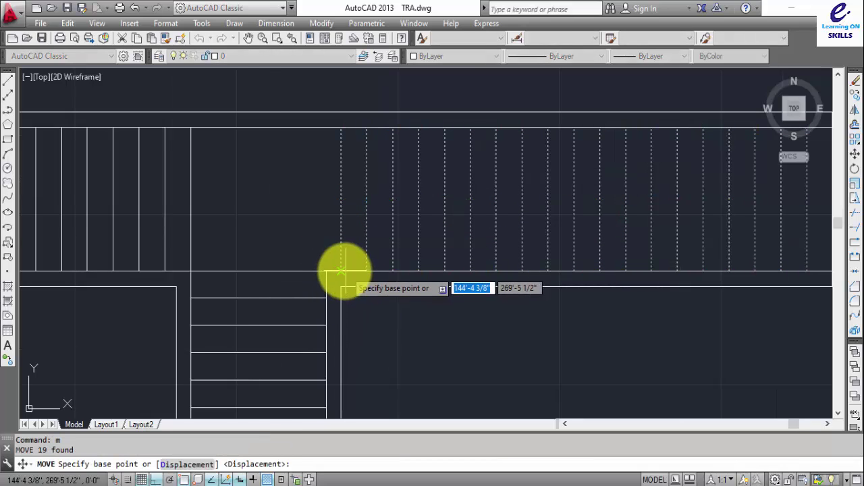
{"action": "left_click", "coordinate": [341, 271]}
{"action": "key", "text": "Escape"}
{"action": "scroll", "coordinate": [368, 294], "scroll_direction": "down", "scroll_amount": 4}
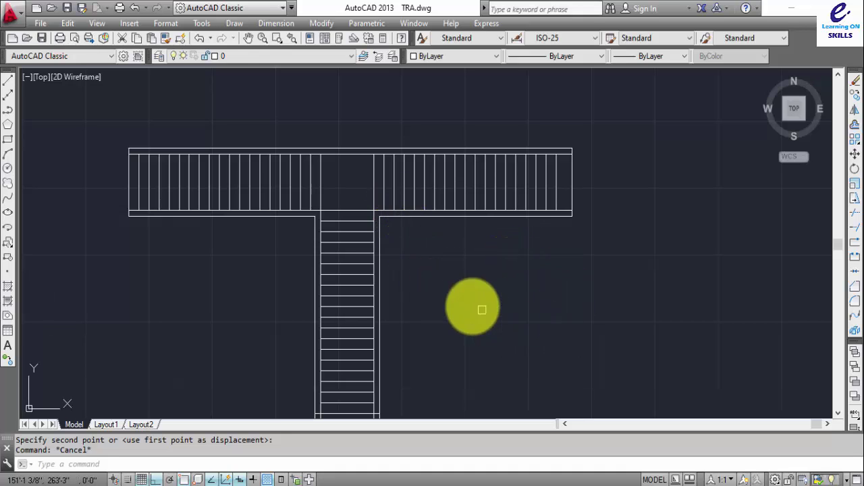
{"action": "middle_click_drag", "start_coordinate": [466, 279], "coordinate": [448, 250]}
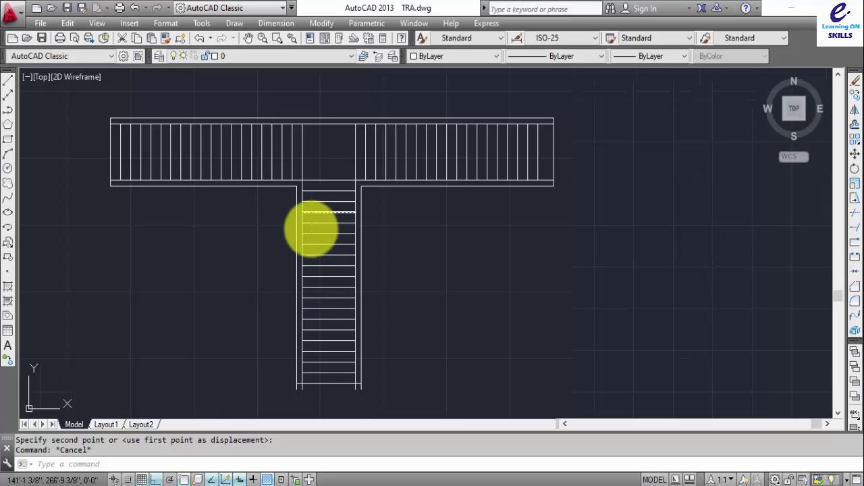
- Copy the separate straight flight beside the garage from its lower-right corner to the empty area directly below it
{"action": "scroll", "coordinate": [314, 226], "scroll_direction": "down", "scroll_amount": 2}
{"action": "mouse_move", "coordinate": [314, 226]}
{"action": "middle_mouse_down"}
{"action": "mouse_move", "coordinate": [418, 189]}
{"action": "mouse_move", "coordinate": [532, 185]}
{"action": "mouse_move", "coordinate": [503, 211]}
{"action": "middle_mouse_up"}
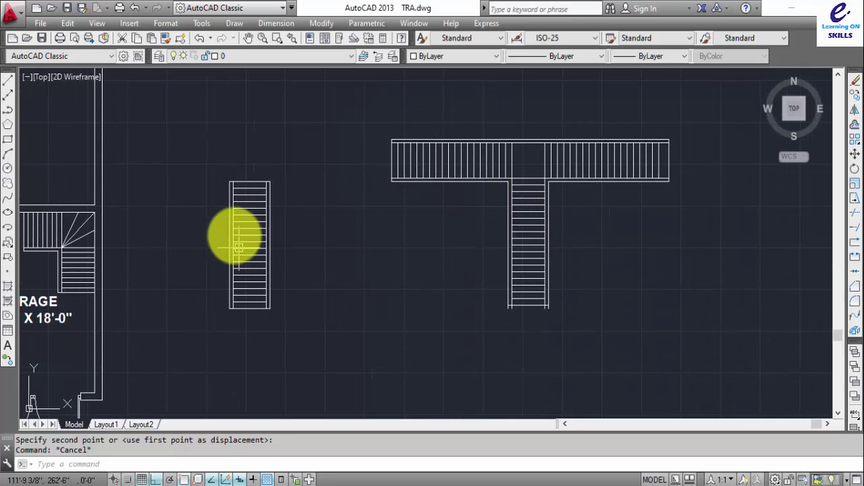
{"action": "mouse_move", "coordinate": [564, 180]}
{"action": "middle_mouse_down"}
{"action": "mouse_move", "coordinate": [558, 195]}
{"action": "mouse_move", "coordinate": [440, 233]}
{"action": "middle_mouse_up"}
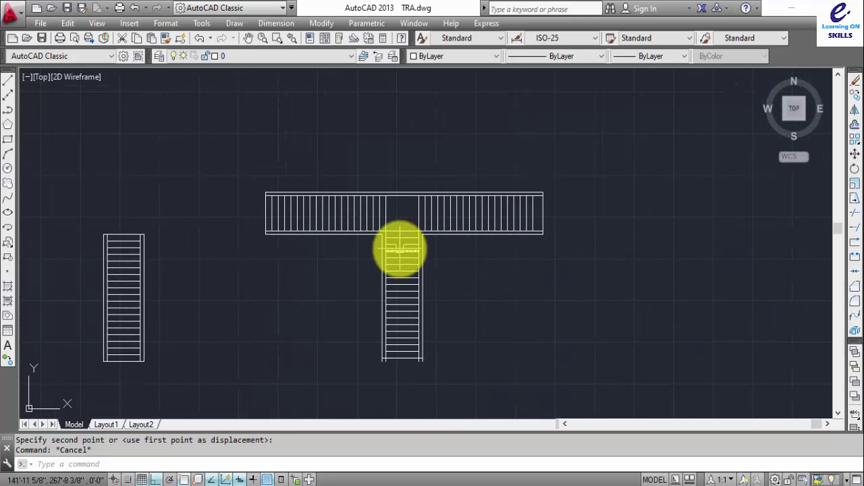
{"action": "scroll", "coordinate": [399, 247], "scroll_direction": "down", "scroll_amount": 4}
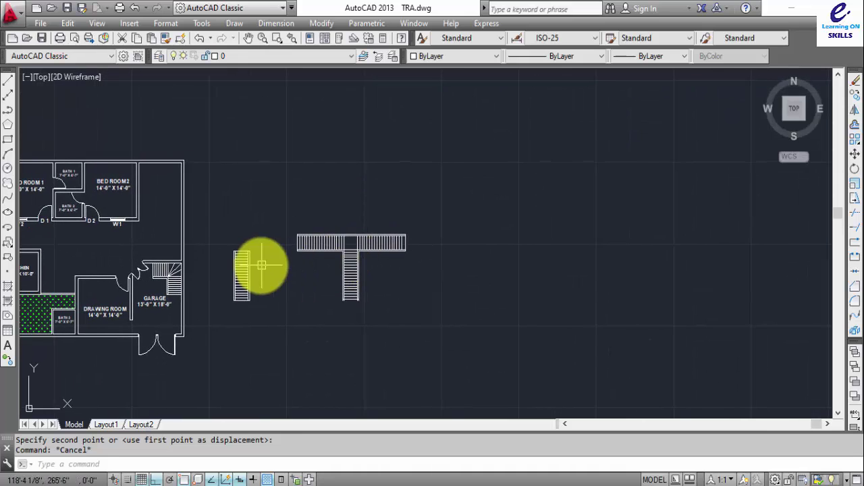
{"action": "scroll", "coordinate": [323, 209], "scroll_direction": "up", "scroll_amount": 1}
{"action": "scroll", "coordinate": [220, 224], "scroll_direction": "up", "scroll_amount": 2}
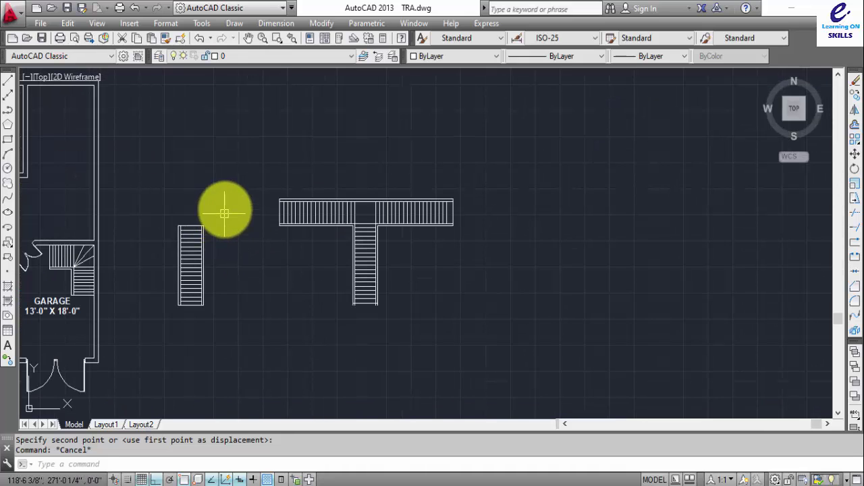
{"action": "left_click", "coordinate": [226, 208]}
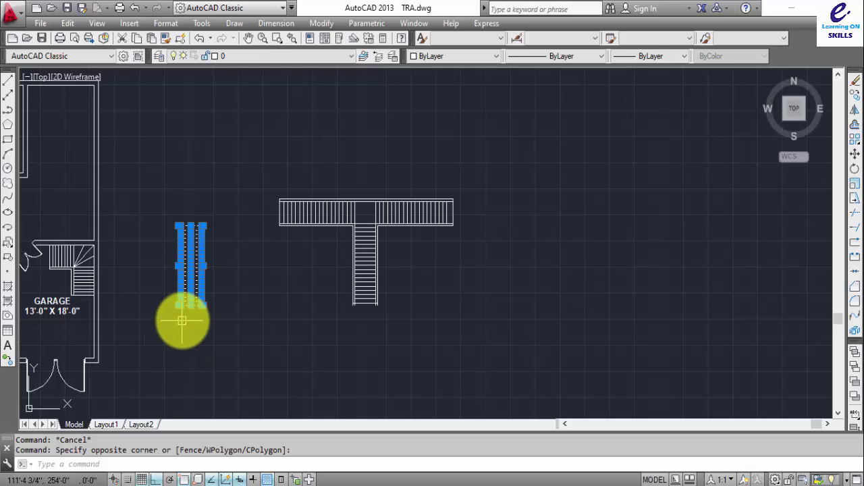
{"action": "type", "text": "o"}
{"action": "key", "text": "Return"}
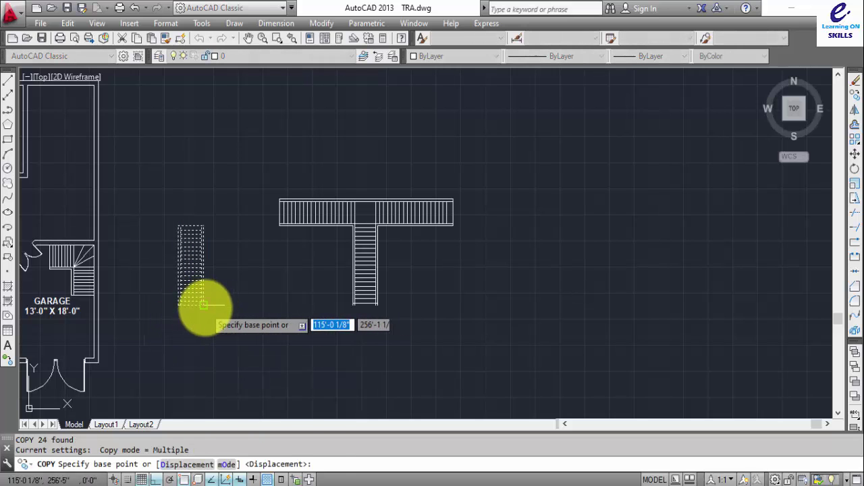
{"action": "left_click", "coordinate": [206, 308]}
{"action": "middle_click_drag", "start_coordinate": [435, 304], "coordinate": [411, 101]}
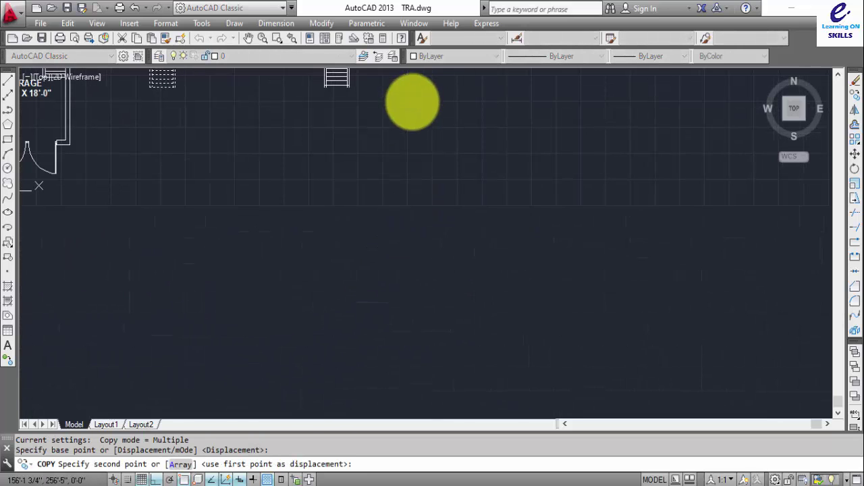
{"action": "left_click", "coordinate": [227, 246]}
{"action": "key", "text": "Escape"}
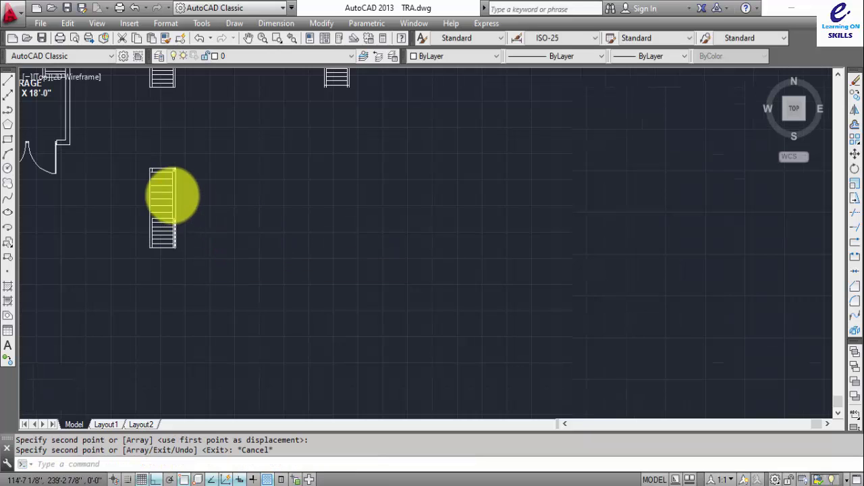
- Offset the copied flight's outer right string 3' to the right
{"action": "scroll", "coordinate": [169, 193], "scroll_direction": "up", "scroll_amount": 2}
{"action": "type", "text": "o"}
{"action": "key", "text": "Return"}
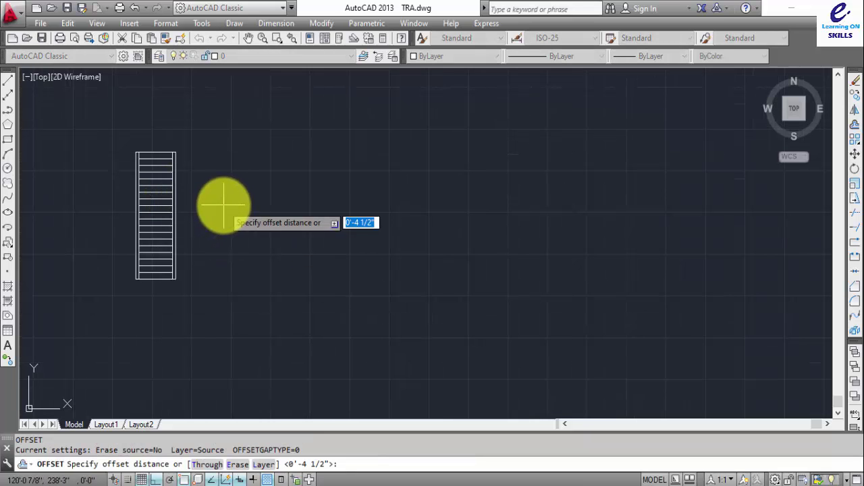
{"action": "type", "text": "3'"}
{"action": "key", "text": "Return"}
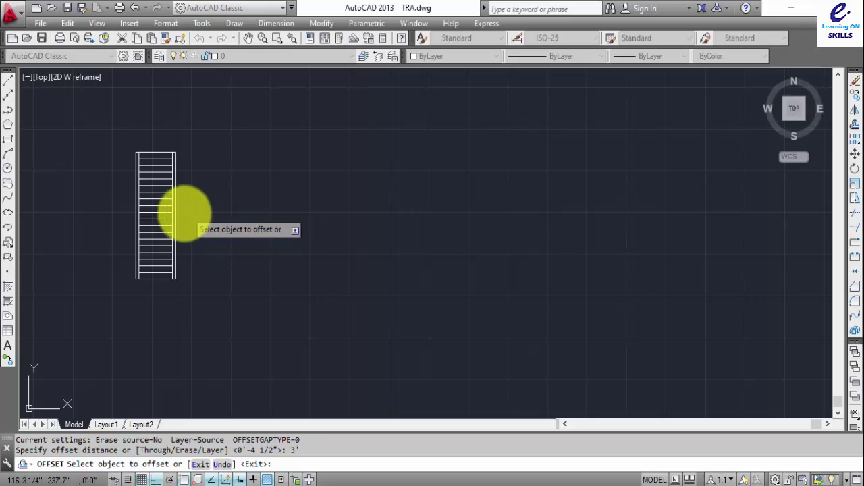
{"action": "left_click", "coordinate": [176, 215]}
{"action": "left_click", "coordinate": [239, 202]}
{"action": "key", "text": "Escape"}
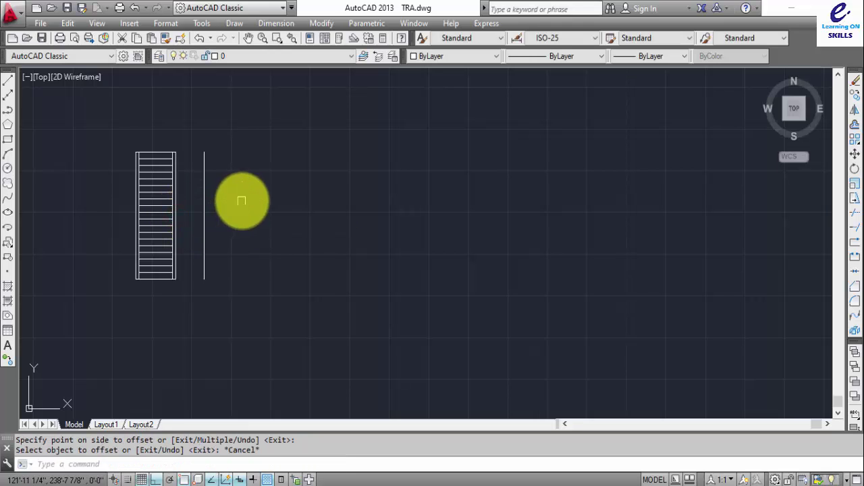
{"action": "key", "text": "Return"}
{"action": "key", "text": "Escape"}
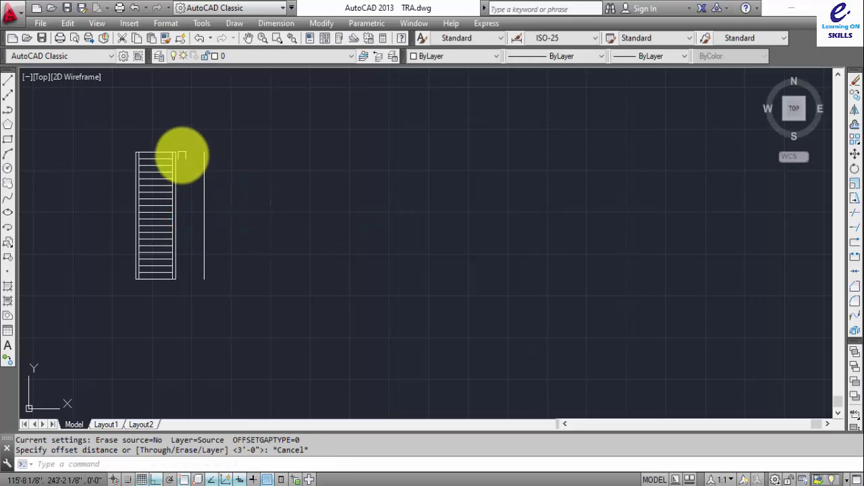
- Copy the whole flight from its lower-left corner to the lower end of the offset line, making a parallel second flight
{"action": "left_click", "coordinate": [181, 144]}
{"action": "left_click", "coordinate": [102, 316]}
{"action": "type", "text": "c"}
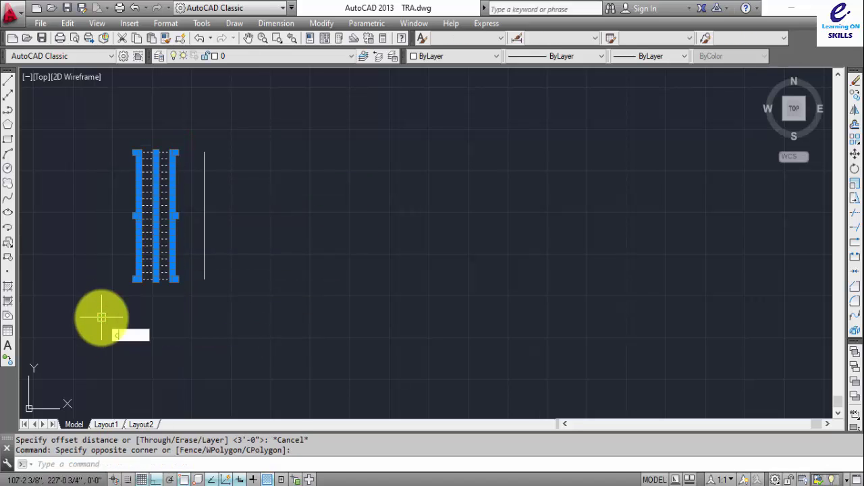
{"action": "type", "text": "o"}
{"action": "key", "text": "Return"}
{"action": "scroll", "coordinate": [151, 282], "scroll_direction": "up", "scroll_amount": 3}
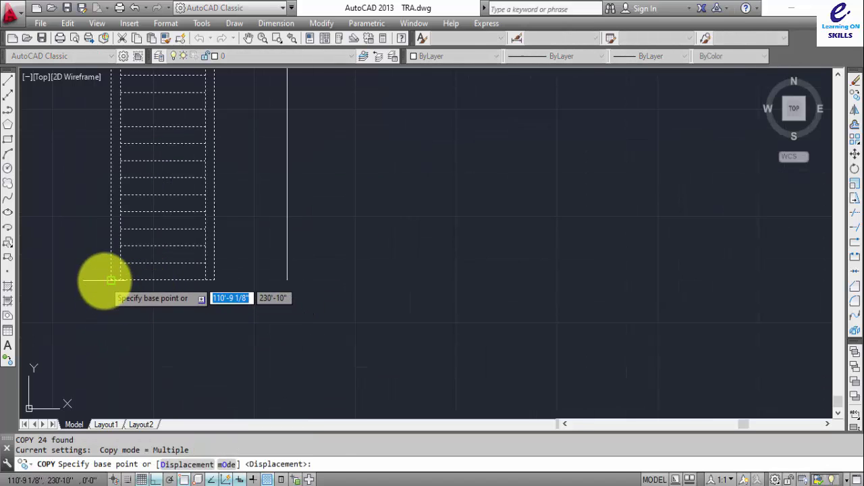
{"action": "left_click", "coordinate": [112, 280]}
{"action": "left_click", "coordinate": [288, 279]}
{"action": "key", "text": "Escape"}
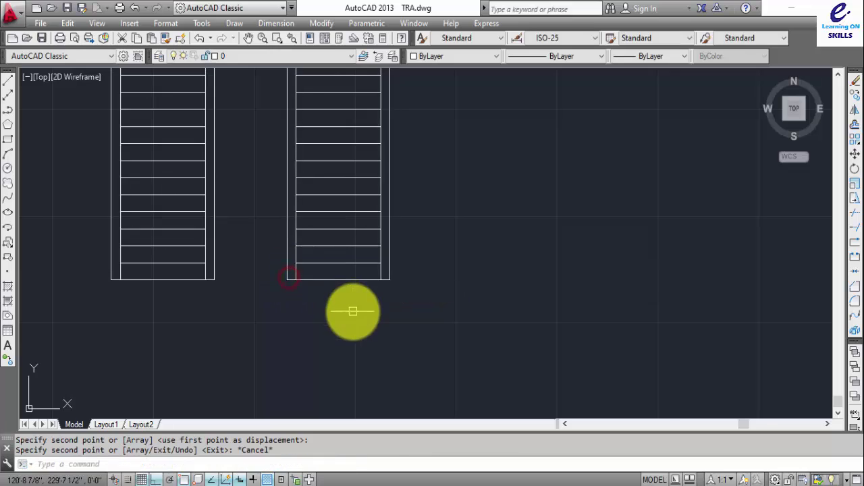
{"action": "scroll", "coordinate": [353, 312], "scroll_direction": "down", "scroll_amount": 4}
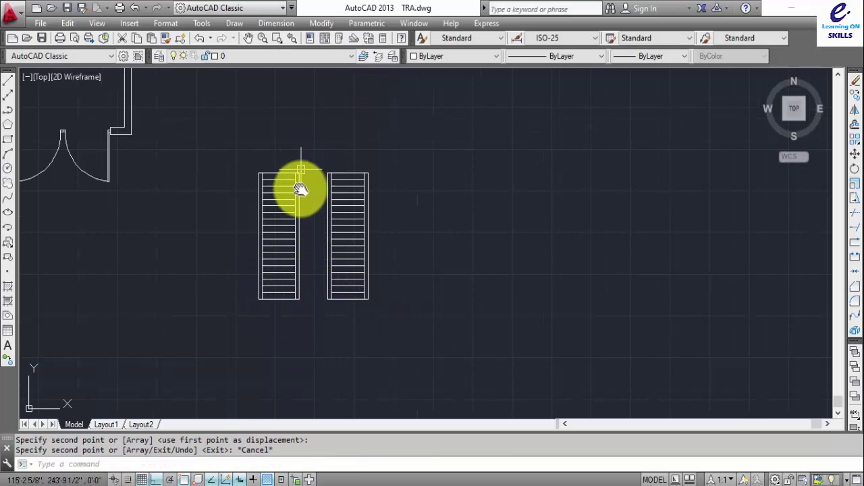
{"action": "middle_click_drag", "start_coordinate": [301, 189], "coordinate": [287, 267]}
{"action": "scroll", "coordinate": [318, 255], "scroll_direction": "up", "scroll_amount": 4}
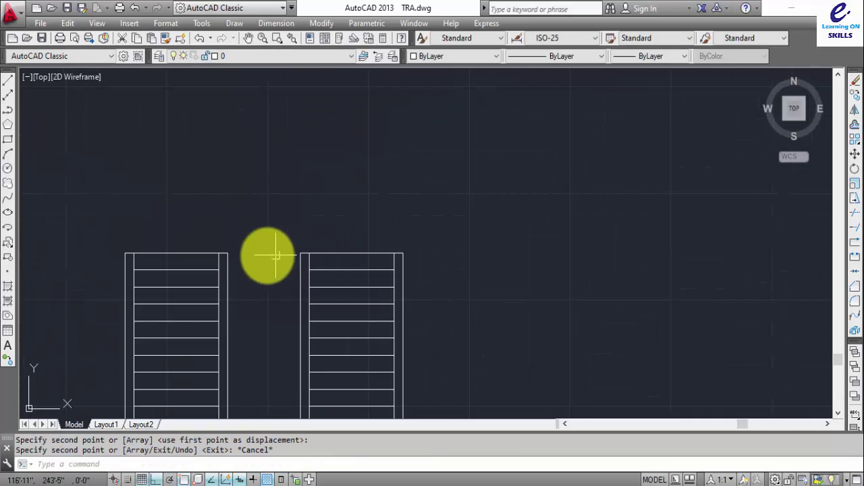
{"action": "key", "text": "Escape"}
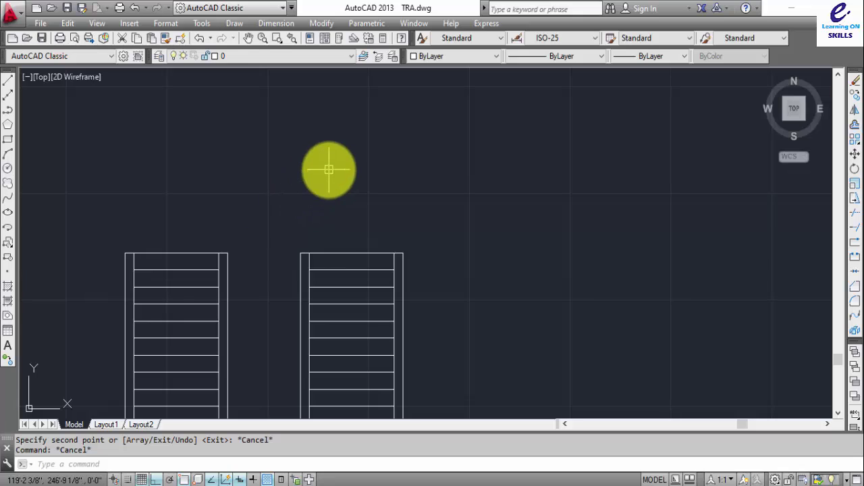
{"action": "type", "text": "c"}
{"action": "key", "text": "Return"}
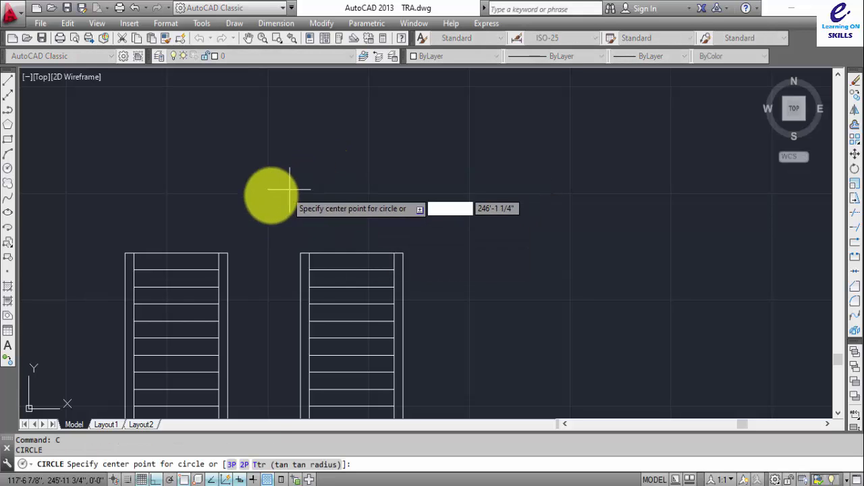
{"action": "left_click", "coordinate": [228, 254]}
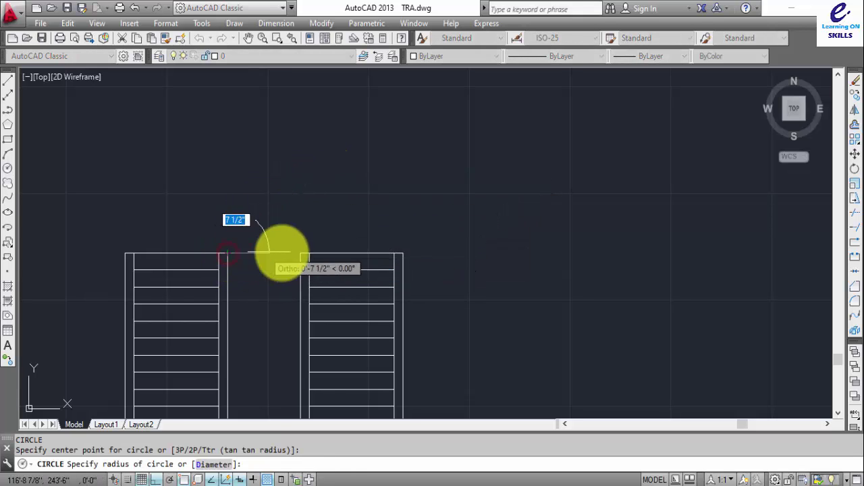
{"action": "type", "text": "3"}
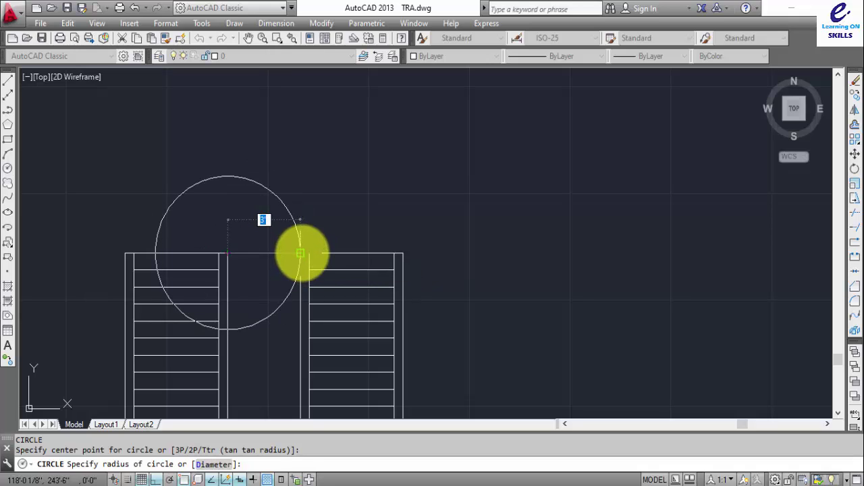
{"action": "key", "text": "Escape"}
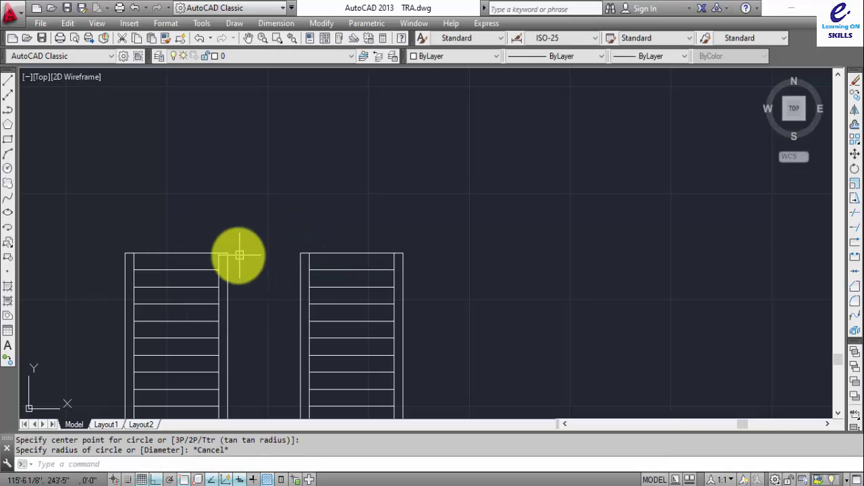
- Draw a two-point circle whose diameter spans the gap between the facing top corners of the two parallel flights
{"action": "type", "text": "c"}
{"action": "key", "text": "Return"}
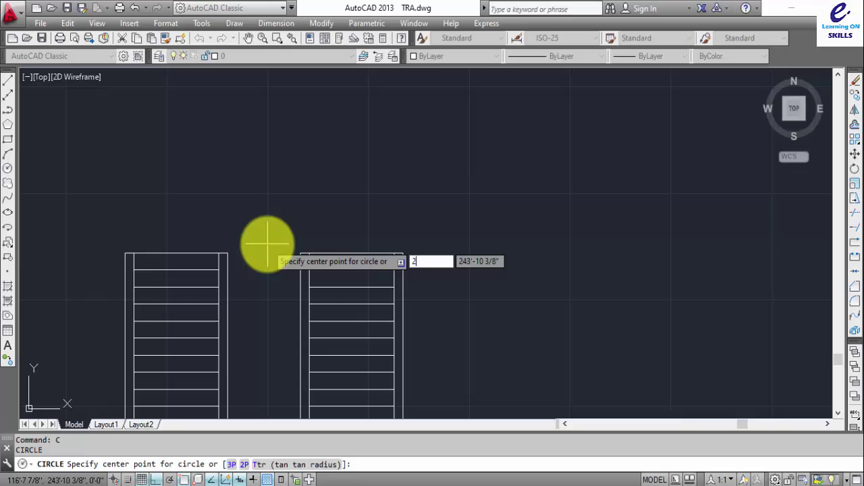
{"action": "key", "text": "Return"}
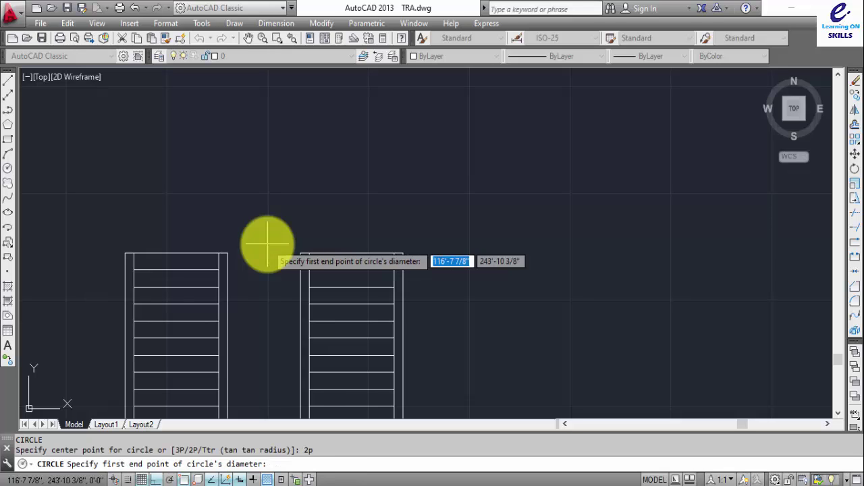
{"action": "left_click", "coordinate": [227, 253]}
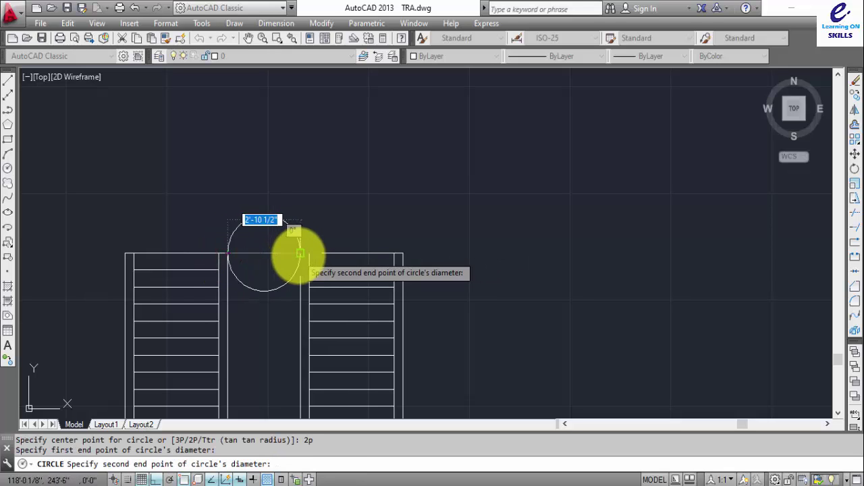
{"action": "left_click", "coordinate": [300, 254]}
{"action": "key", "text": "Escape"}
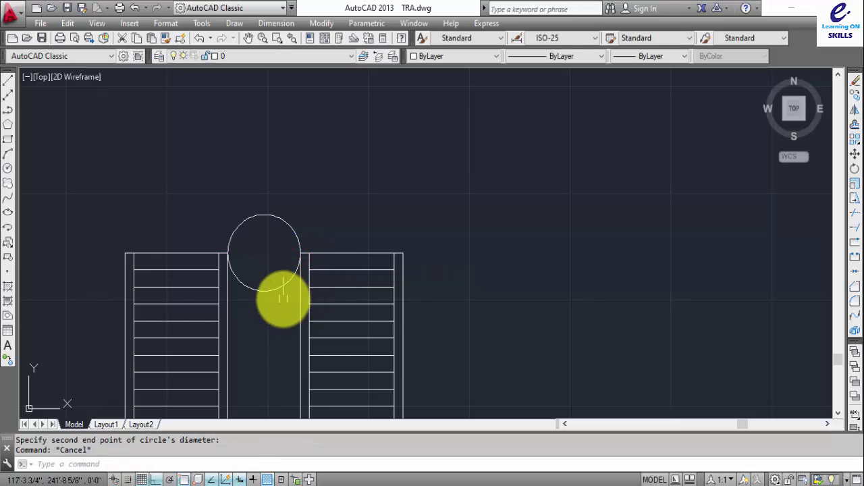
- Trim the lower half of the circle, leaving the upper semicircle between the two flights
{"action": "type", "text": "tr"}
{"action": "key", "text": "Return"}
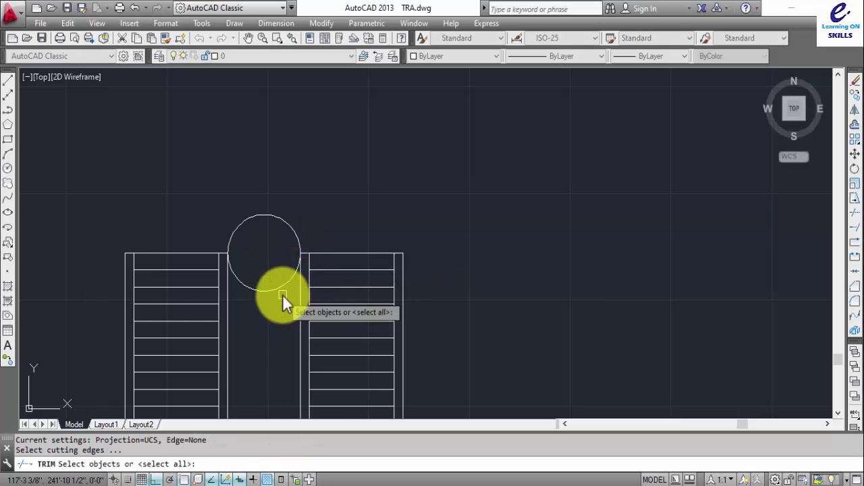
{"action": "key", "text": "Return"}
{"action": "left_click", "coordinate": [282, 294]}
{"action": "key", "text": "Escape"}
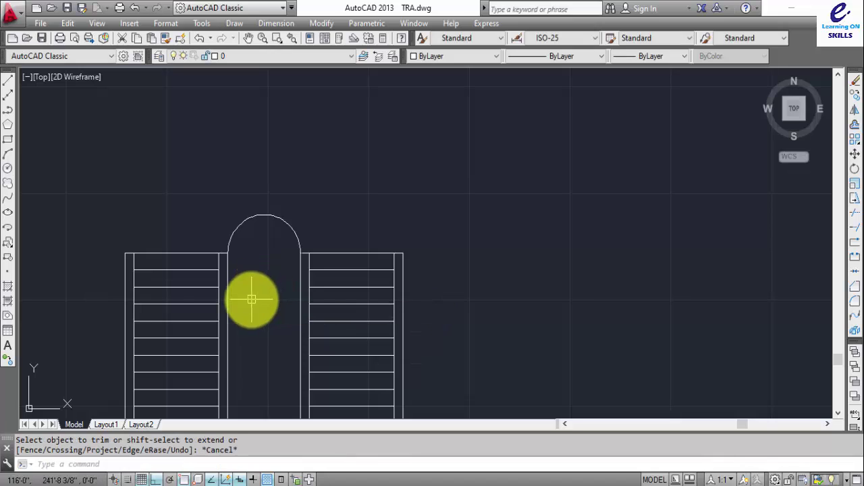
- Offset the semicircle between the two flights 4.5" outward
{"action": "middle_click_drag", "start_coordinate": [278, 246], "coordinate": [372, 261]}
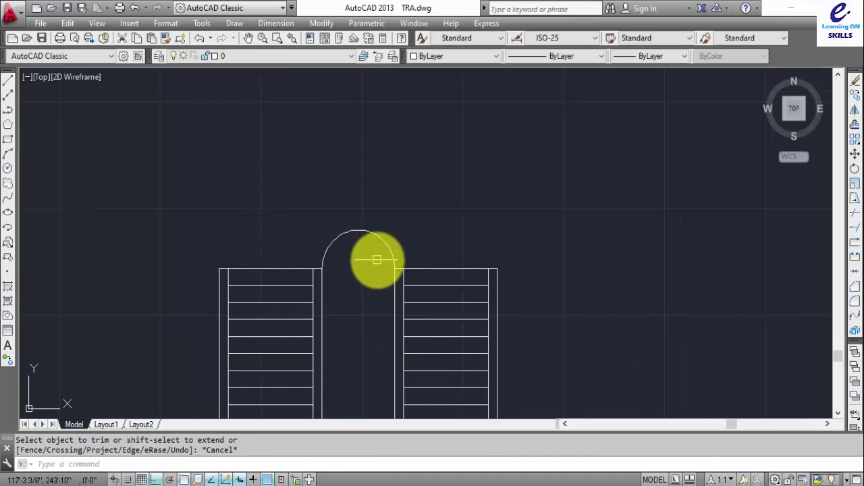
{"action": "type", "text": "o"}
{"action": "key", "text": "Return"}
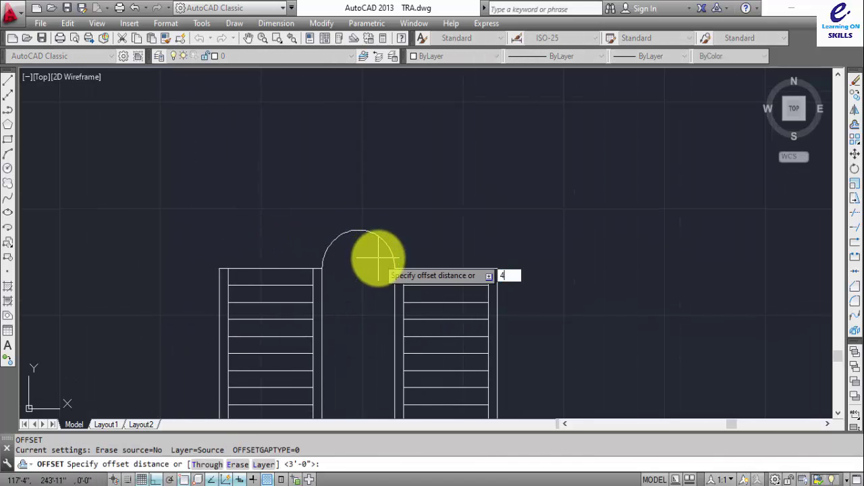
{"action": "type", "text": "4.5"}
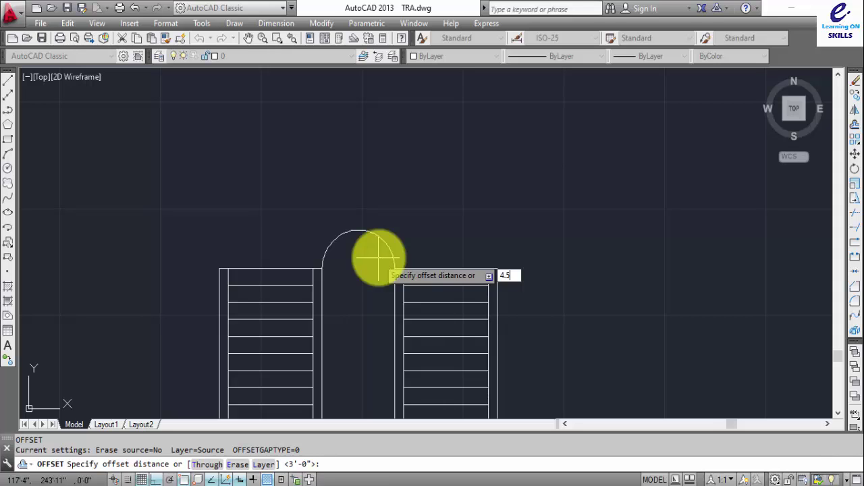
{"action": "key", "text": "Return"}
{"action": "left_click", "coordinate": [358, 232]}
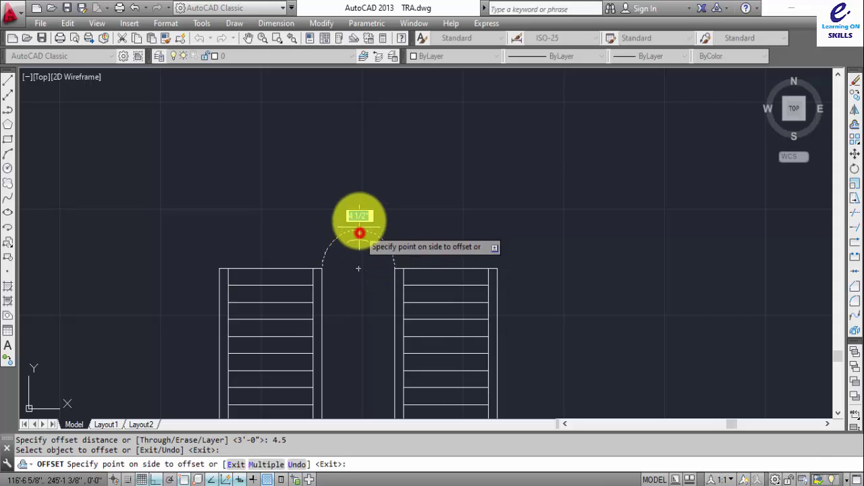
{"action": "left_click", "coordinate": [357, 201]}
{"action": "key", "text": "Escape"}
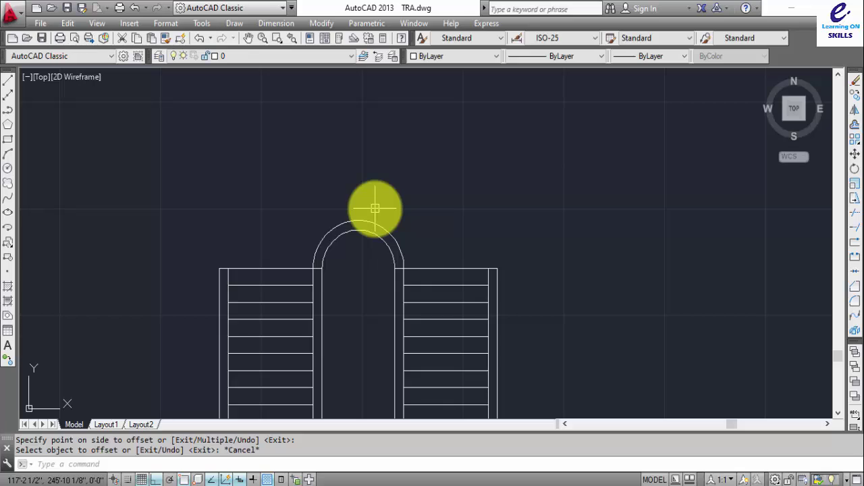
- Offset the outer of the two small arcs 3'6" outward to form the outer edge of the curved turn's treads
{"action": "type", "text": "o"}
{"action": "key", "text": "Return"}
{"action": "type", "text": "3'"}
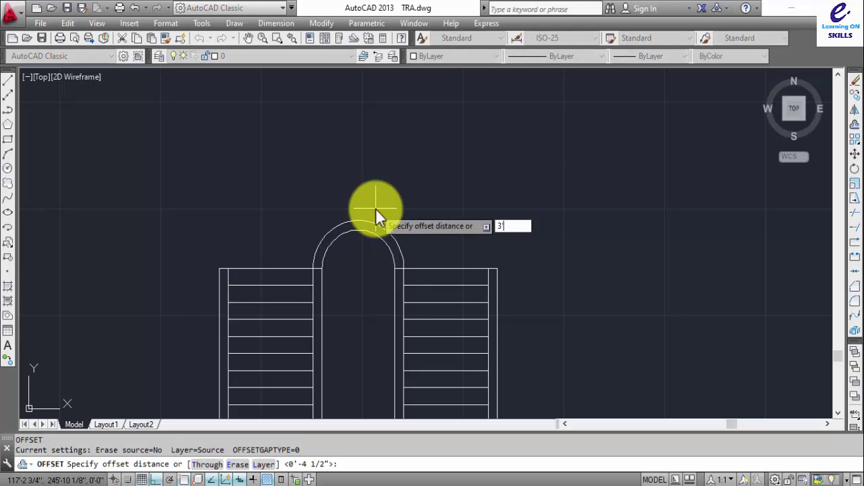
{"action": "type", "text": "6"}
{"action": "key", "text": "Return"}
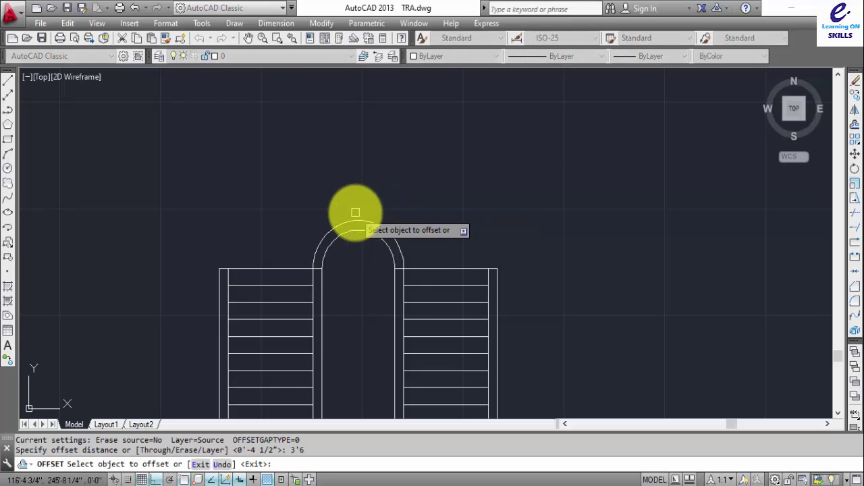
{"action": "left_click", "coordinate": [358, 226]}
{"action": "left_click", "coordinate": [368, 188]}
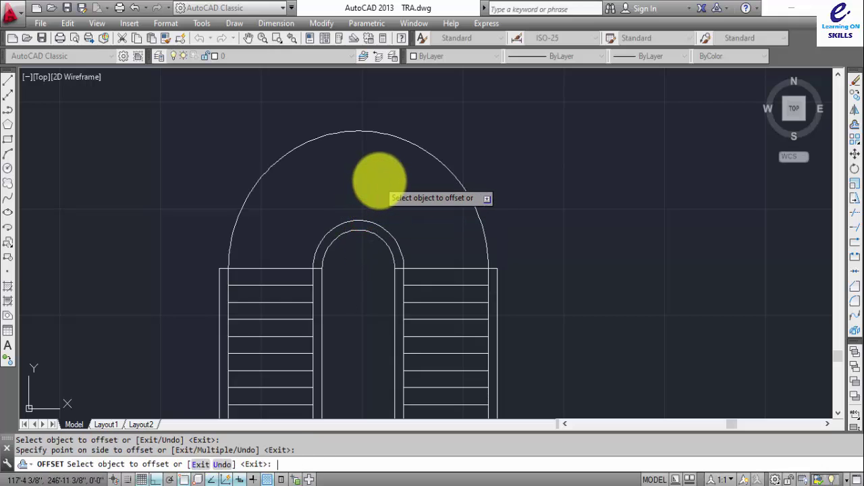
{"action": "key", "text": "Escape"}
- Offset the large arc 4.5" outward to form the outer string of the curved turn
{"action": "middle_click_drag", "start_coordinate": [378, 180], "coordinate": [385, 207]}
{"action": "key", "text": "Return"}
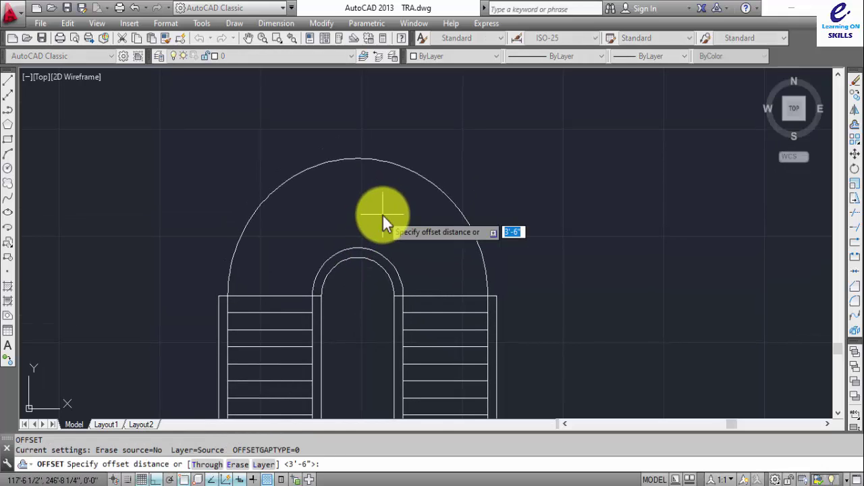
{"action": "type", "text": "4.5"}
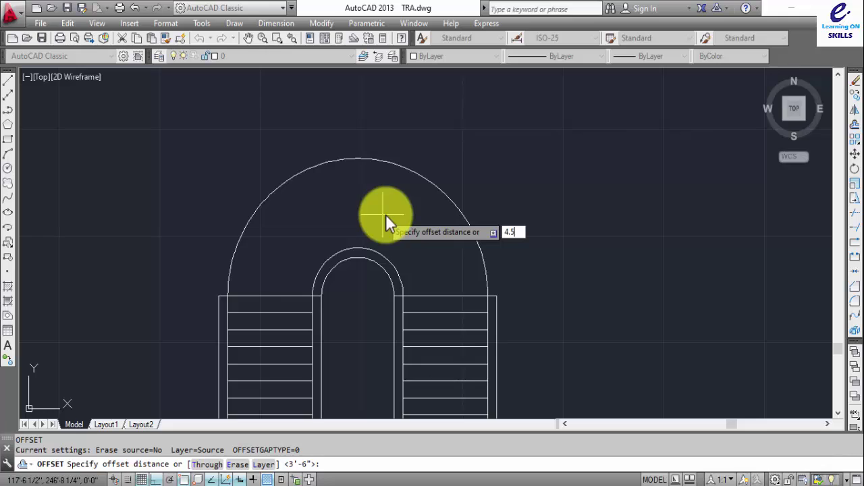
{"action": "key", "text": "Return"}
{"action": "left_click", "coordinate": [357, 160]}
{"action": "left_click", "coordinate": [364, 136]}
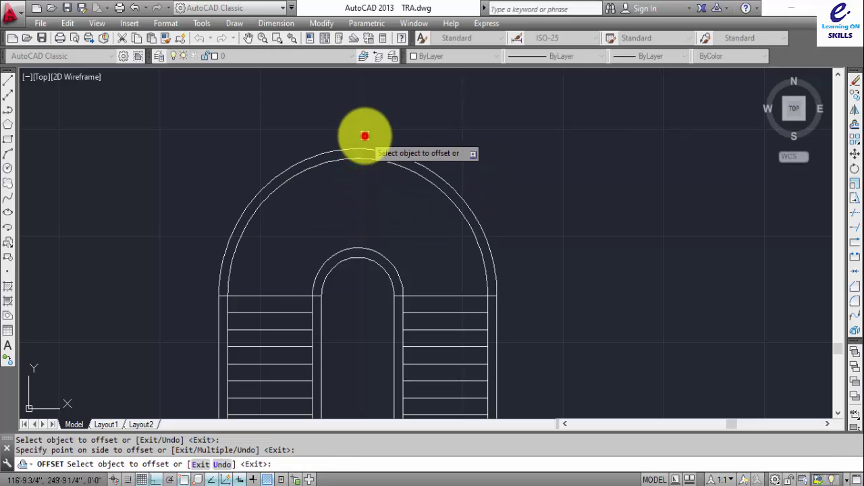
{"action": "key", "text": "Escape"}
- Trim the top lines of both flights where they cross the inner and outer strings
{"action": "scroll", "coordinate": [296, 308], "scroll_direction": "up", "scroll_amount": 2}
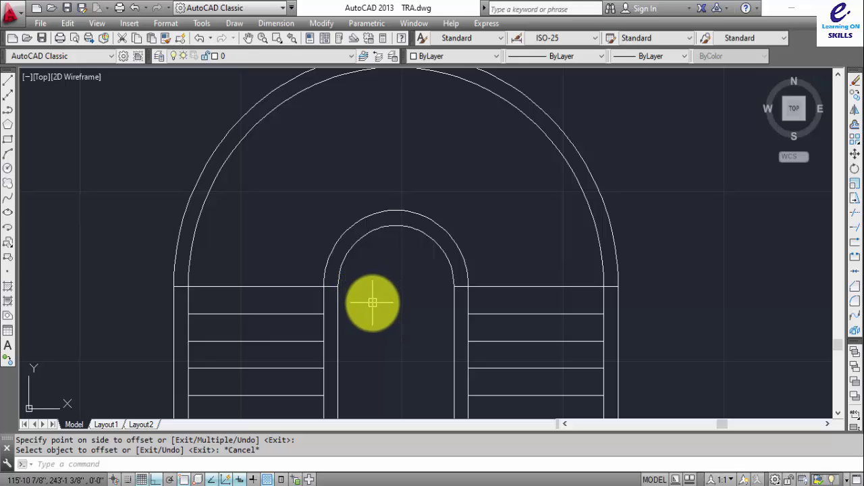
{"action": "key", "text": "Return"}
{"action": "key", "text": "Return"}
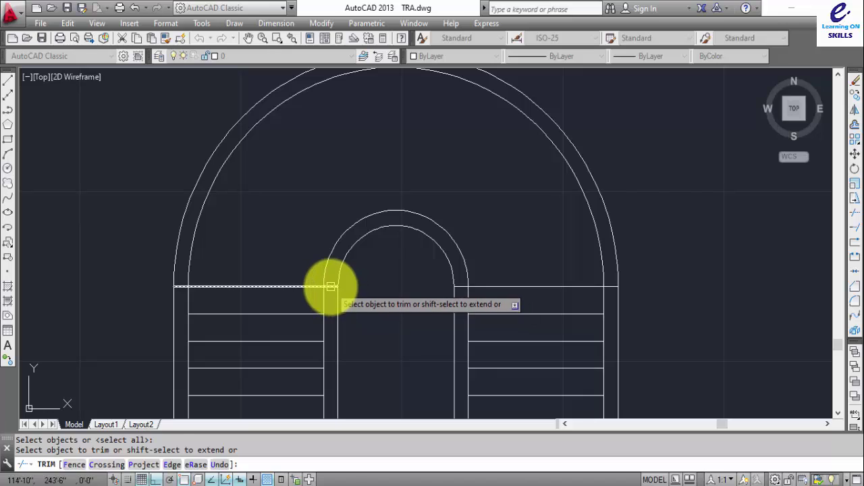
{"action": "left_click", "coordinate": [180, 286]}
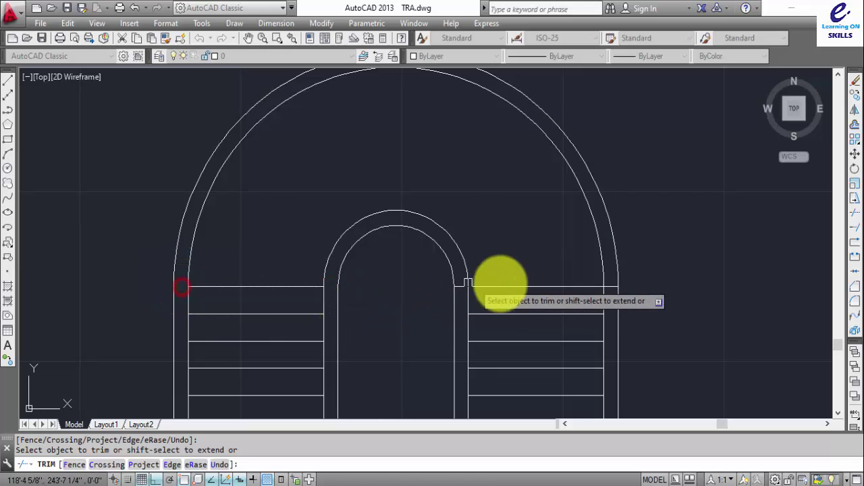
{"action": "left_click", "coordinate": [459, 286]}
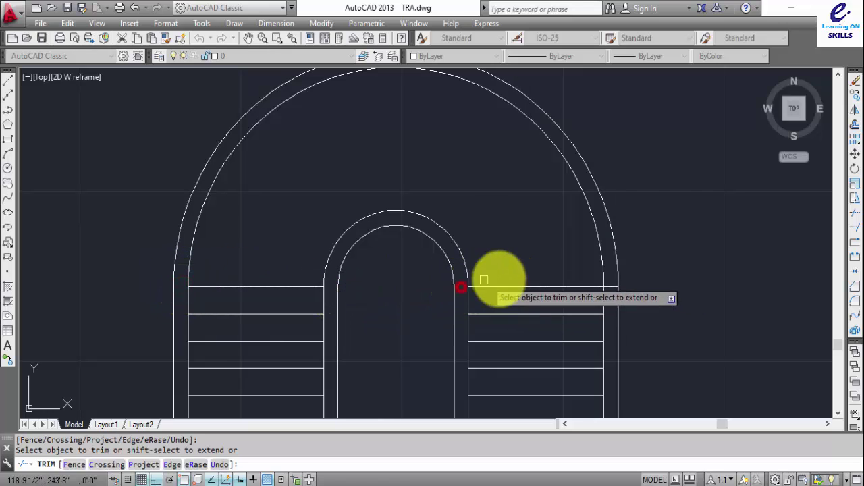
{"action": "left_click", "coordinate": [610, 287]}
{"action": "key", "text": "Escape"}
- Draw a vertical tread line from the top of the small outer arc to the top of the large inner arc
{"action": "middle_click_drag", "start_coordinate": [409, 260], "coordinate": [380, 302]}
{"action": "type", "text": "l"}
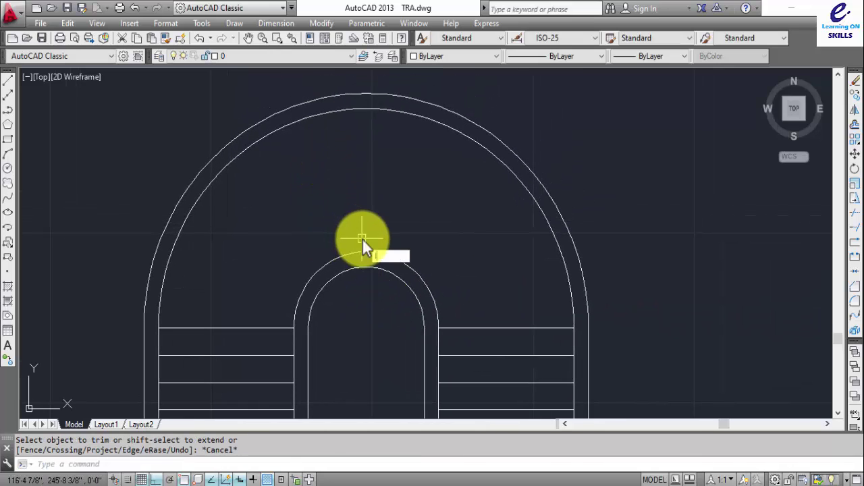
{"action": "key", "text": "Return"}
{"action": "left_click", "coordinate": [367, 252]}
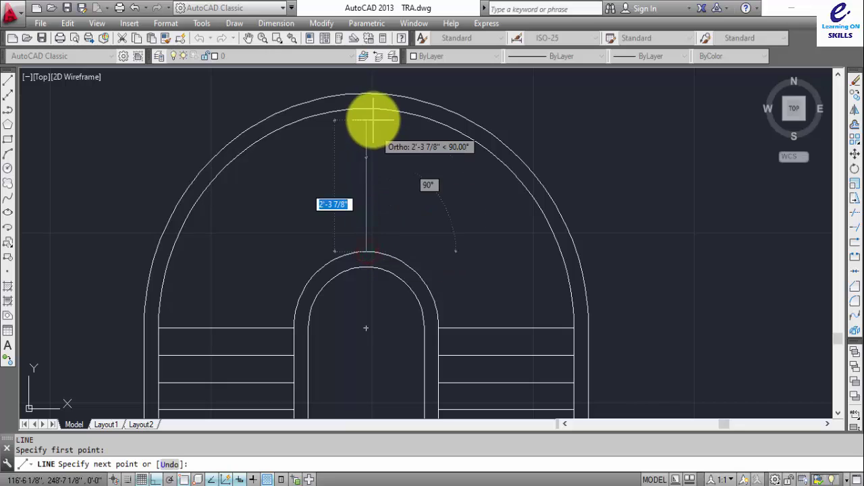
{"action": "left_click", "coordinate": [363, 107]}
{"action": "key", "text": "Escape"}
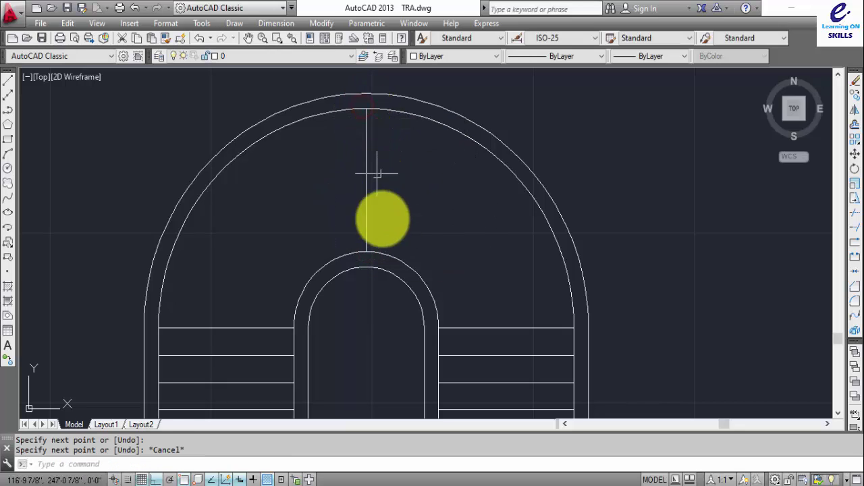
- Make a polar array of the vertical tread line about the arcs' centre with 35 items
{"action": "type", "text": "Ar"}
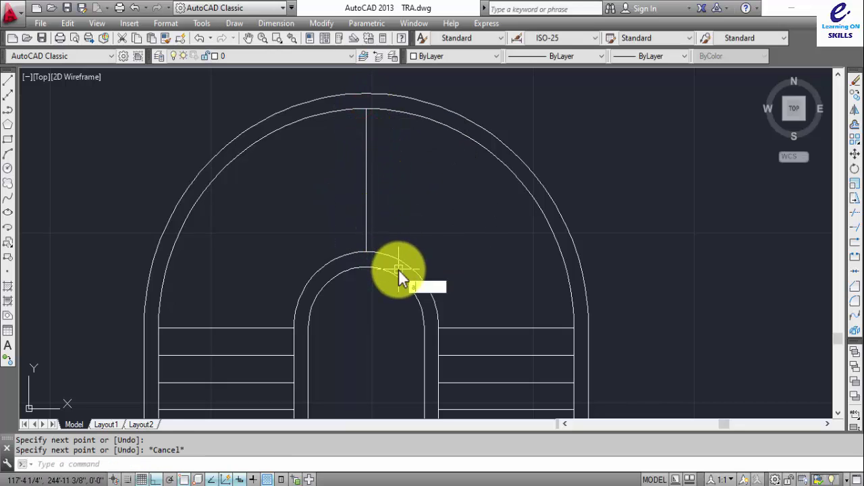
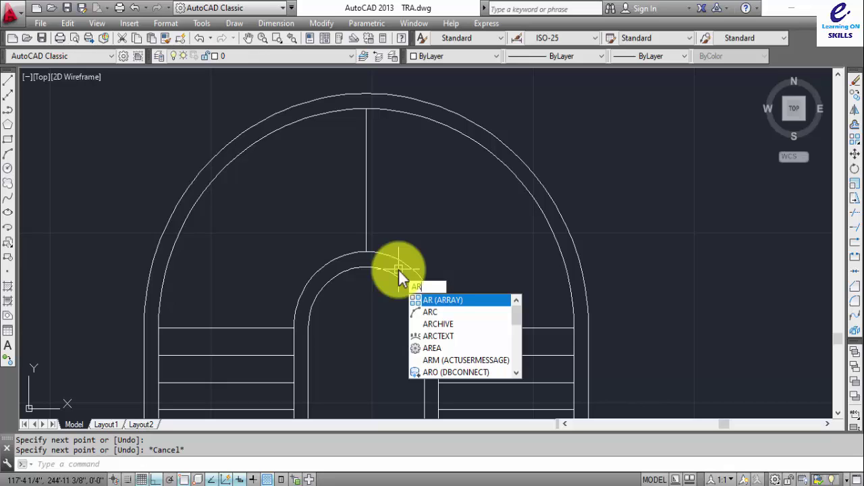
{"action": "key", "text": "Return"}
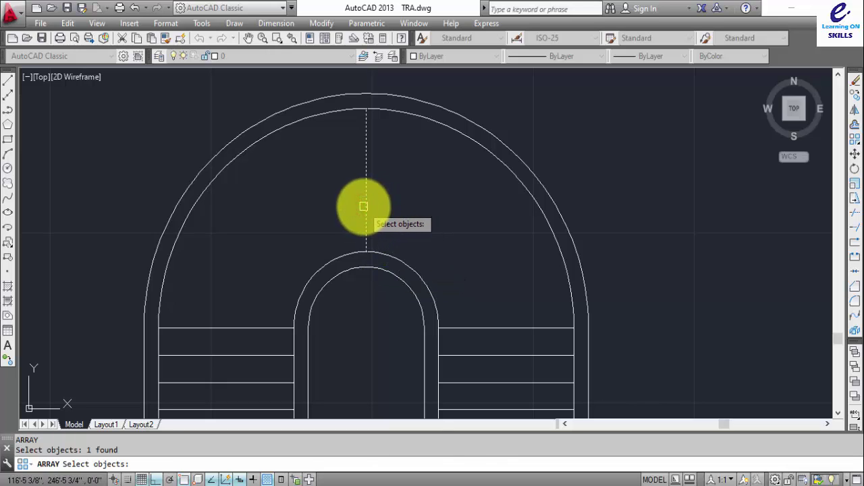
{"action": "key", "text": "Return"}
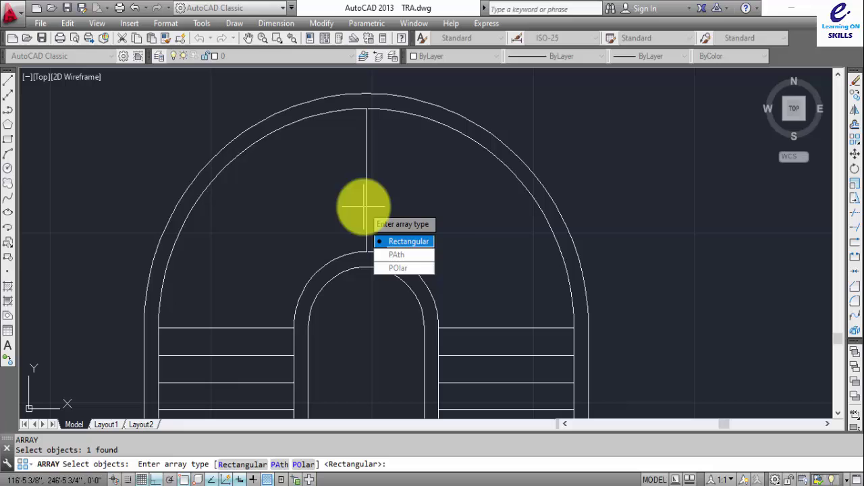
{"action": "left_click", "coordinate": [405, 268]}
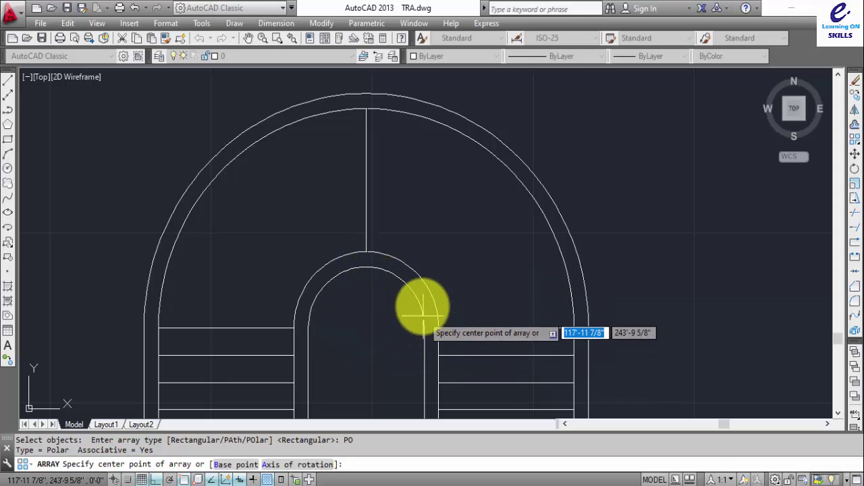
{"action": "left_click", "coordinate": [366, 328]}
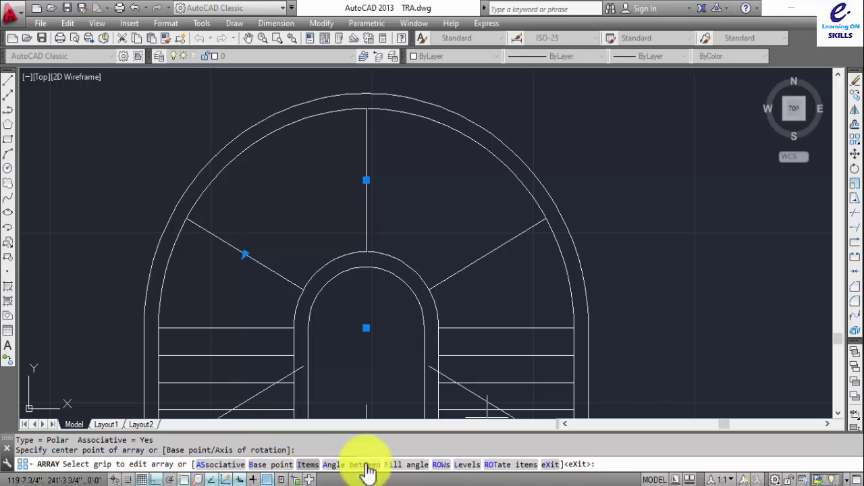
{"action": "left_click", "coordinate": [307, 465]}
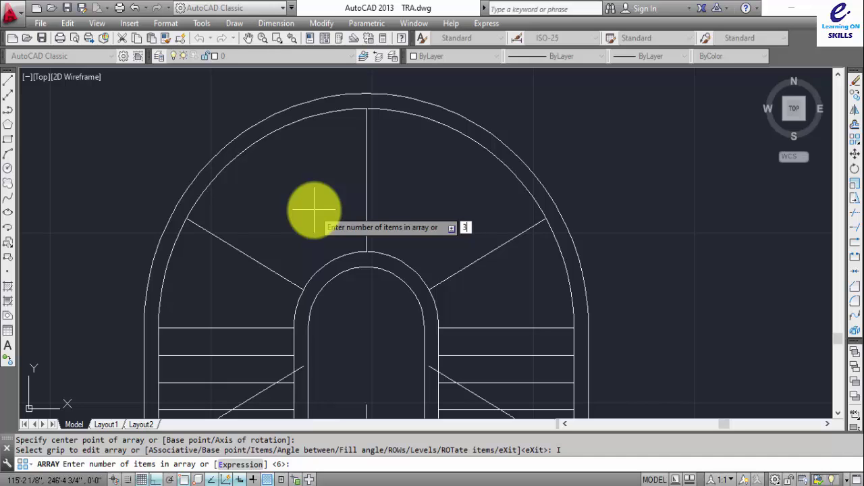
{"action": "key", "text": "Return"}
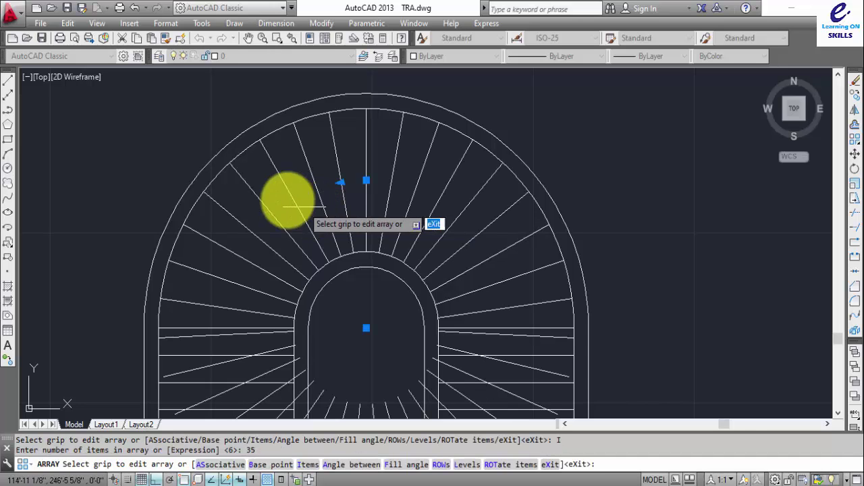
{"action": "scroll", "coordinate": [313, 223], "scroll_direction": "down", "scroll_amount": 3}
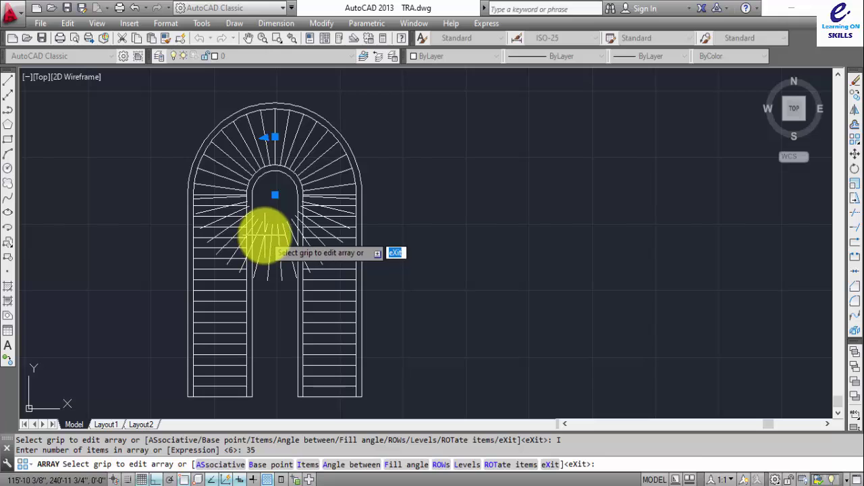
{"action": "key", "text": "Escape"}
- Explode the polar array of tread lines into separate lines
{"action": "scroll", "coordinate": [267, 233], "scroll_direction": "up", "scroll_amount": 4}
{"action": "left_click", "coordinate": [270, 226]}
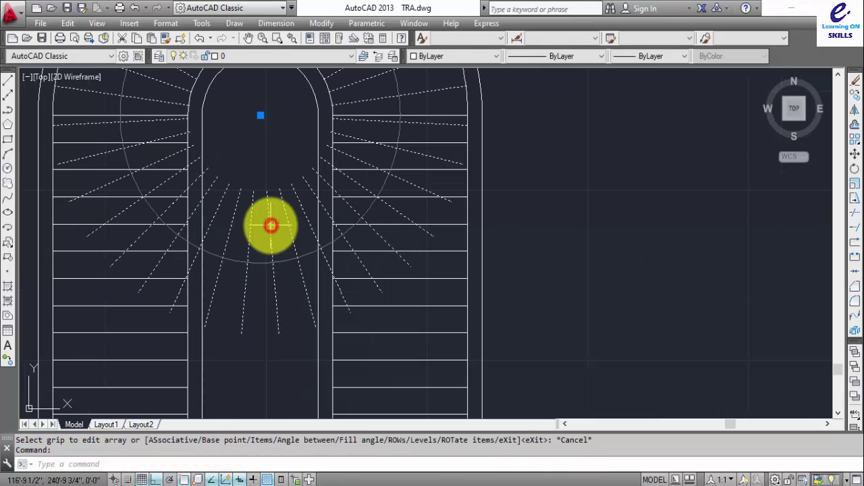
{"action": "scroll", "coordinate": [267, 233], "scroll_direction": "down", "scroll_amount": 4}
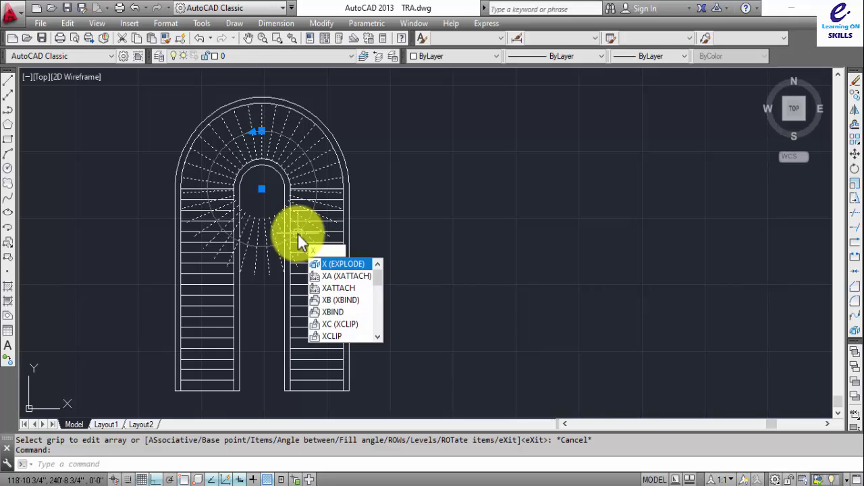
{"action": "key", "text": "Return"}
- Erase the radial lines that fan downward across the gap between the two flights
{"action": "scroll", "coordinate": [284, 195], "scroll_direction": "up", "scroll_amount": 6}
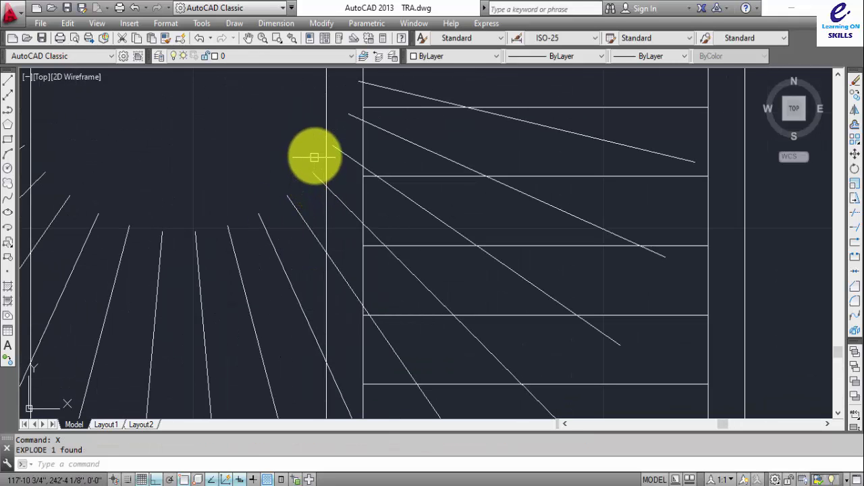
{"action": "left_click", "coordinate": [314, 156]}
{"action": "left_click", "coordinate": [35, 264]}
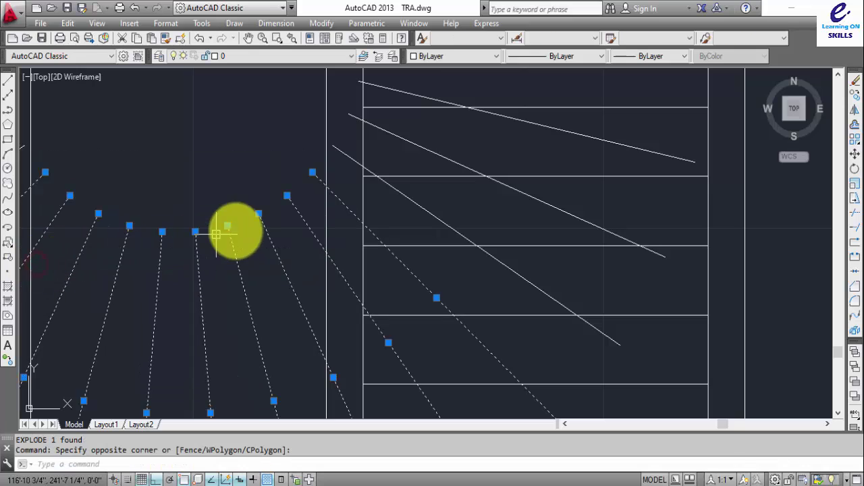
{"action": "key", "text": "Delete"}
- Erase the remaining slanted radial lines that overlap the straight treads of the right flight
{"action": "left_click", "coordinate": [402, 195]}
{"action": "key", "text": "Delete"}
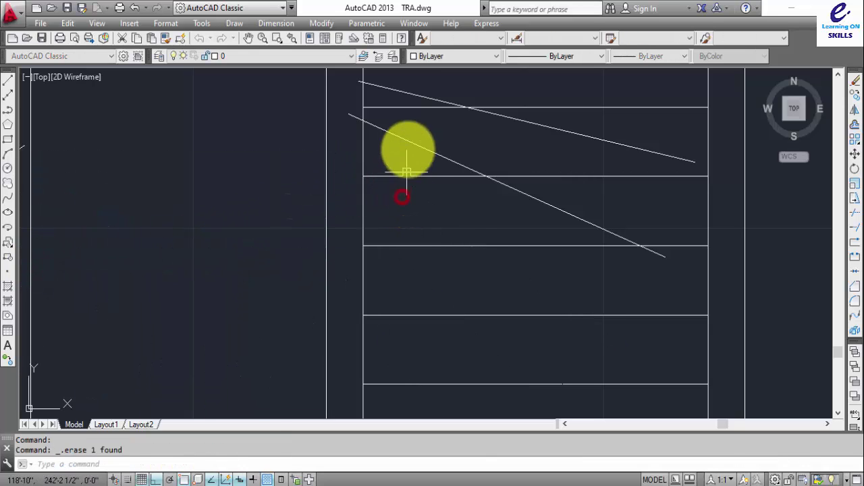
{"action": "left_click", "coordinate": [407, 141]}
{"action": "key", "text": "Delete"}
{"action": "scroll", "coordinate": [441, 155], "scroll_direction": "down", "scroll_amount": 5}
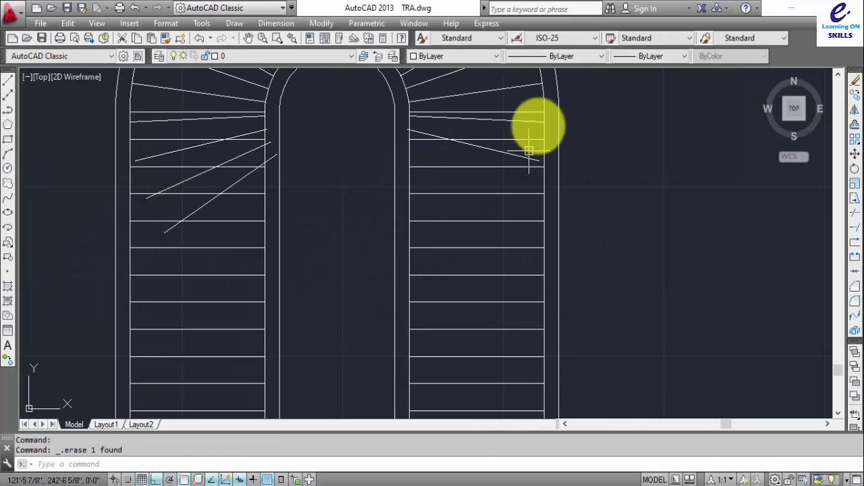
{"action": "left_click", "coordinate": [493, 149]}
{"action": "key", "text": "Delete"}
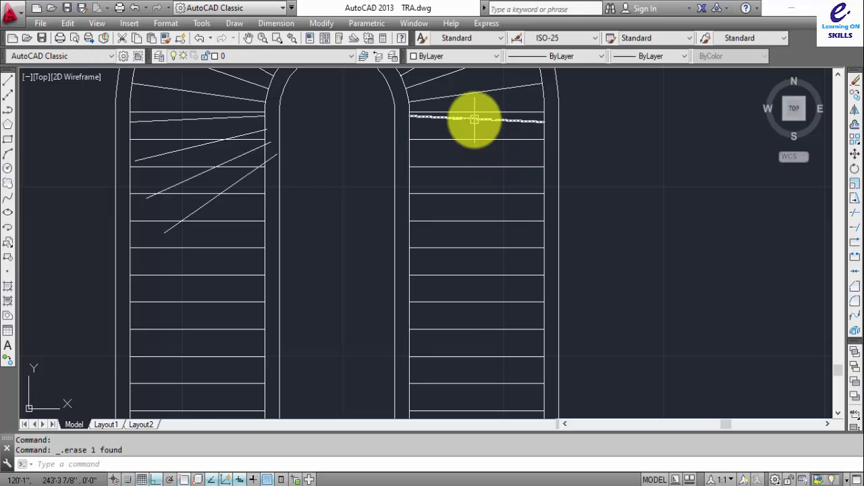
{"action": "left_click", "coordinate": [475, 119]}
{"action": "key", "text": "Delete"}
{"action": "scroll", "coordinate": [402, 167], "scroll_direction": "down", "scroll_amount": 4}
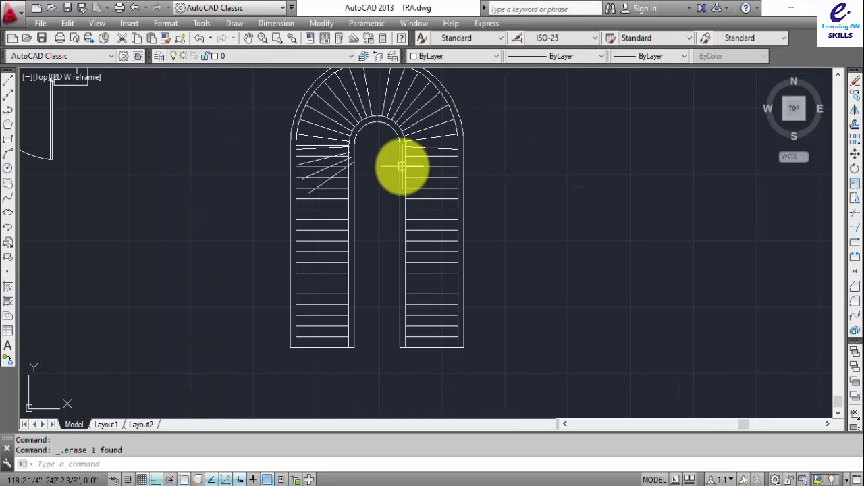
- Erase the four slanted radial lines that overlap the straight treads at the top of the left flight
{"action": "scroll", "coordinate": [314, 155], "scroll_direction": "up", "scroll_amount": 4}
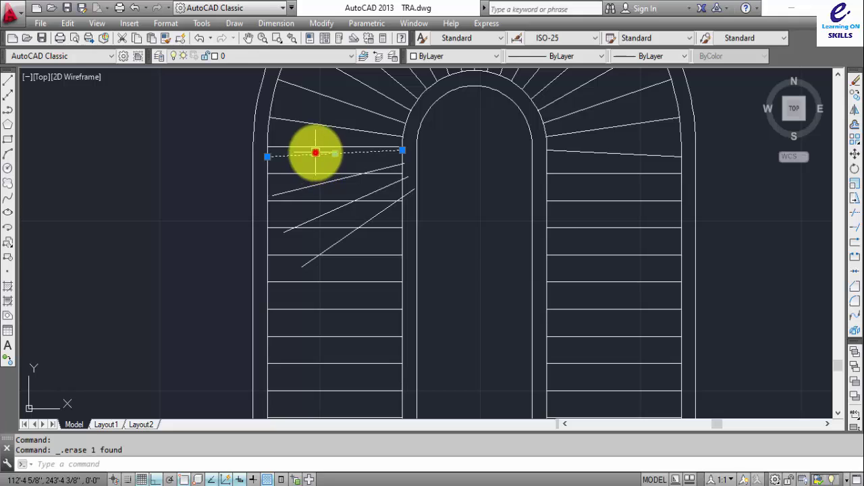
{"action": "key", "text": "Delete"}
{"action": "left_click", "coordinate": [331, 186]}
{"action": "key", "text": "Delete"}
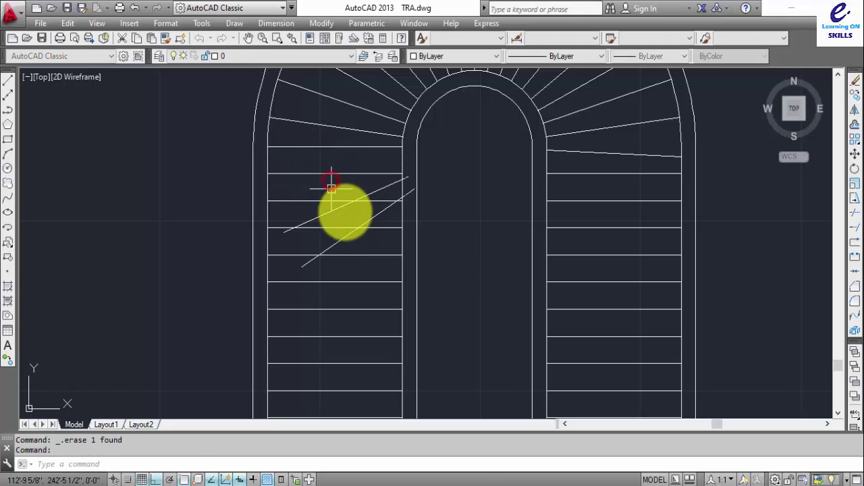
{"action": "left_click", "coordinate": [339, 208]}
{"action": "key", "text": "Delete"}
{"action": "left_click", "coordinate": [373, 216]}
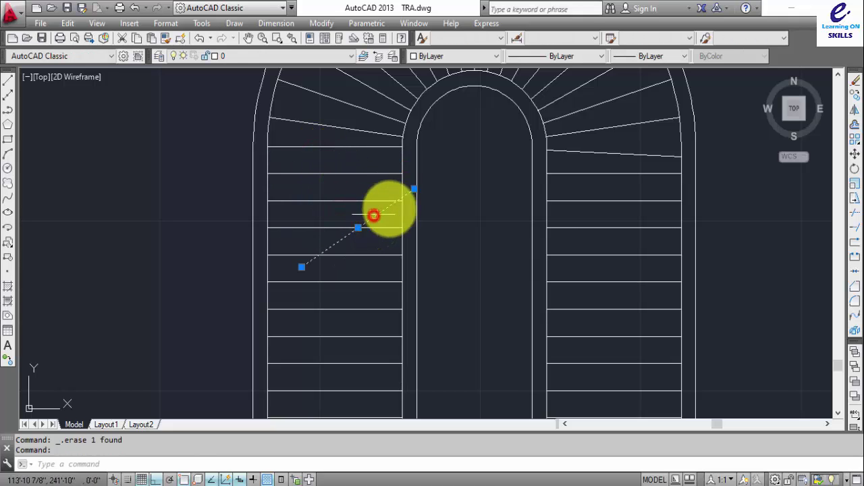
{"action": "key", "text": "Delete"}
- Draw a freeform S-shaped spline through four points in the empty area beyond the finished stairs, with ortho off
{"action": "scroll", "coordinate": [373, 216], "scroll_direction": "down", "scroll_amount": 6}
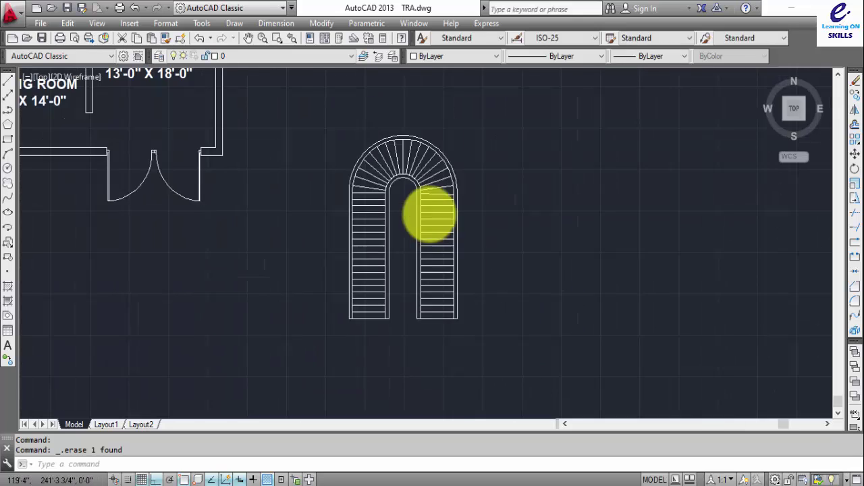
{"action": "scroll", "coordinate": [495, 180], "scroll_direction": "down", "scroll_amount": 4}
{"action": "scroll", "coordinate": [533, 160], "scroll_direction": "up", "scroll_amount": 2}
{"action": "middle_click_drag", "start_coordinate": [500, 170], "coordinate": [319, 242]}
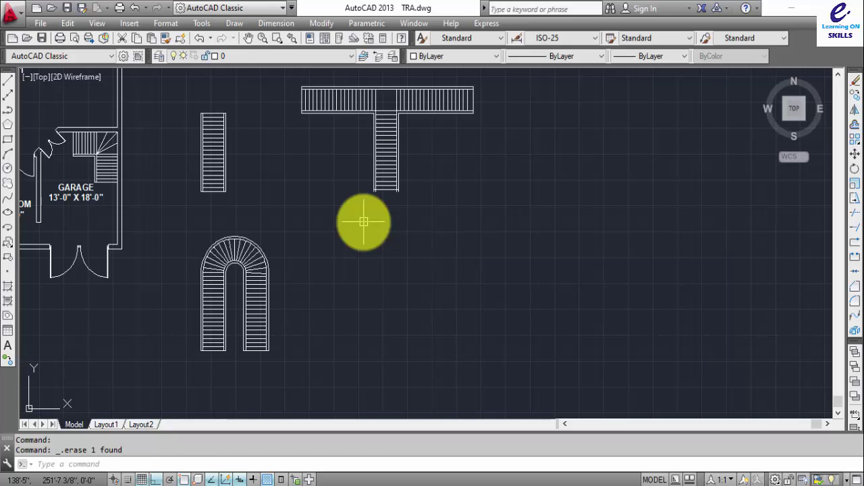
{"action": "middle_click_drag", "start_coordinate": [480, 197], "coordinate": [374, 218]}
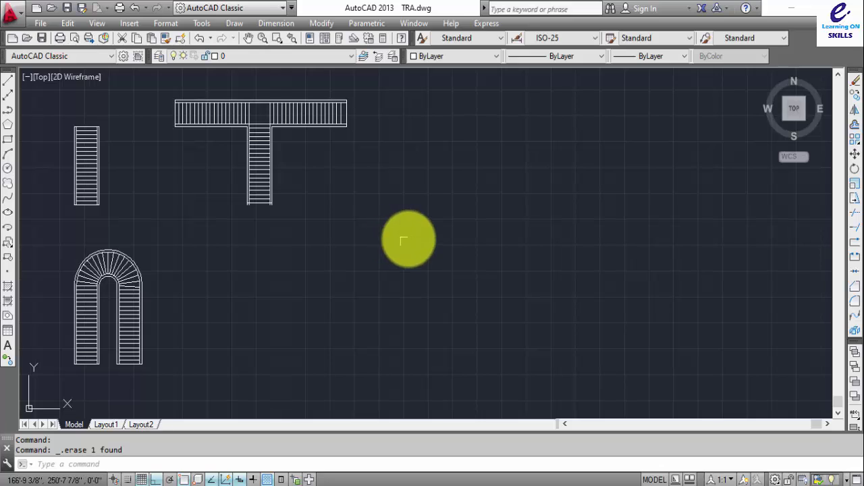
{"action": "middle_click_drag", "start_coordinate": [403, 240], "coordinate": [399, 193]}
{"action": "key", "text": "Escape"}
{"action": "scroll", "coordinate": [344, 249], "scroll_direction": "up", "scroll_amount": 2}
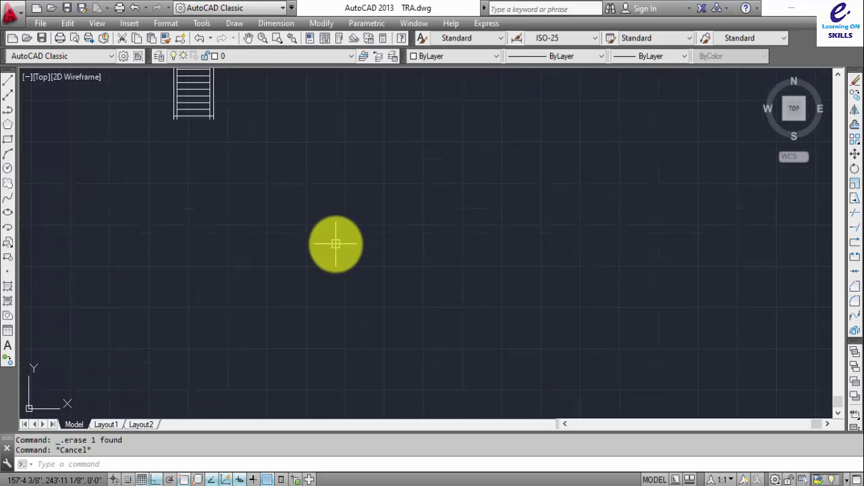
{"action": "type", "text": "SPline"}
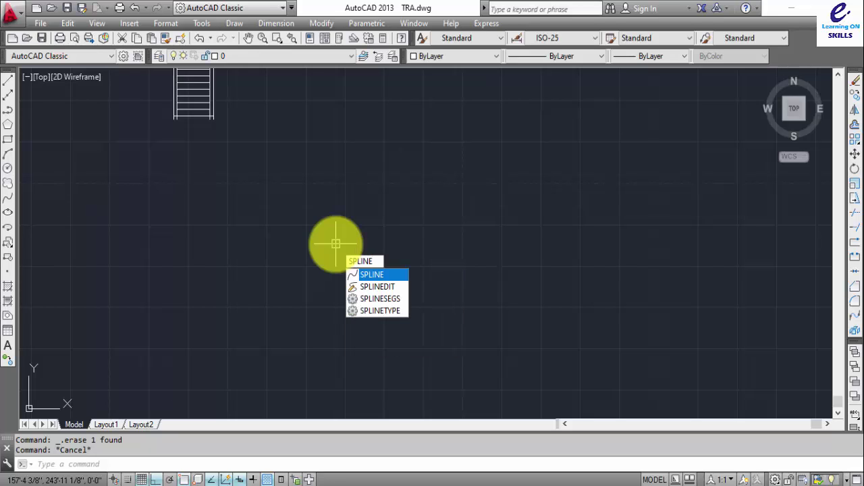
{"action": "key", "text": "Return"}
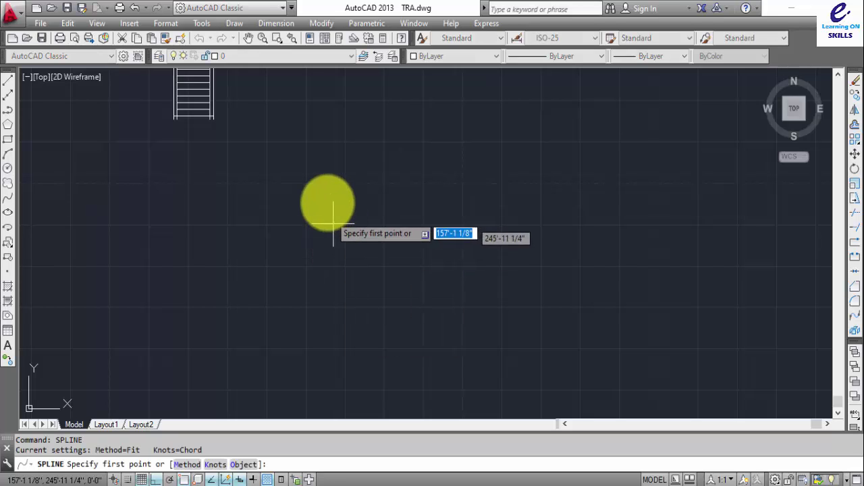
{"action": "left_click", "coordinate": [332, 166]}
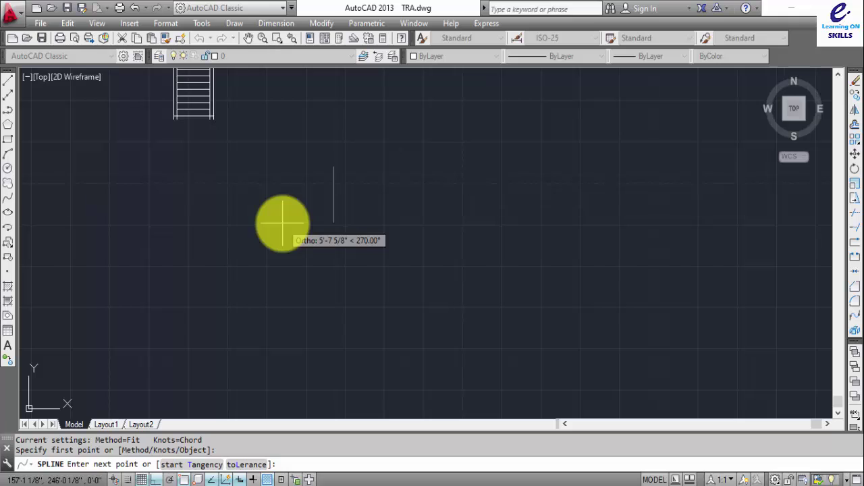
{"action": "key", "text": "F8"}
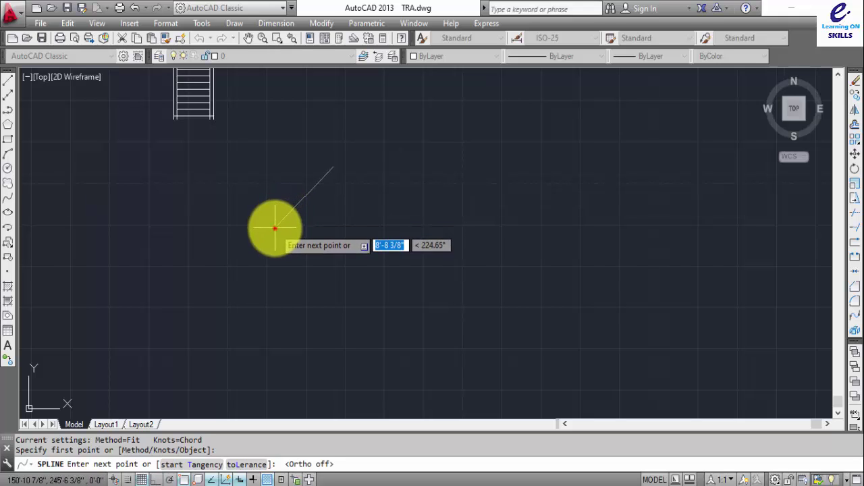
{"action": "left_click", "coordinate": [275, 228]}
{"action": "left_click", "coordinate": [309, 320]}
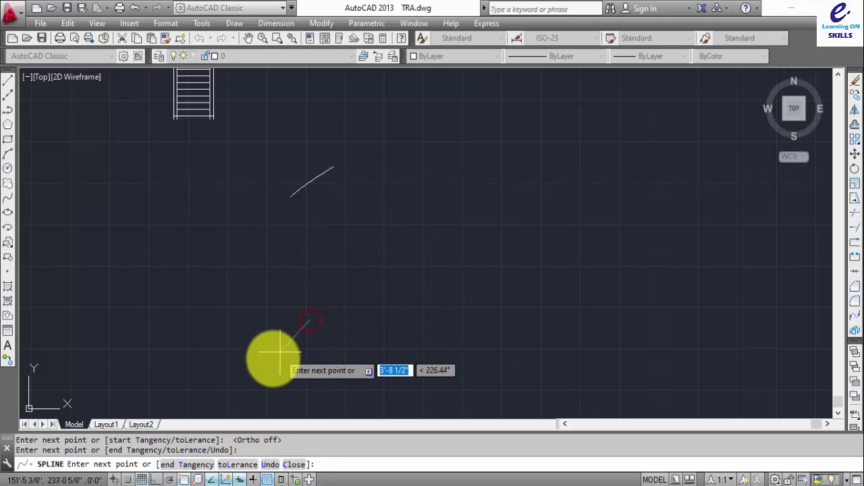
{"action": "left_click", "coordinate": [270, 379]}
{"action": "key", "text": "Return"}
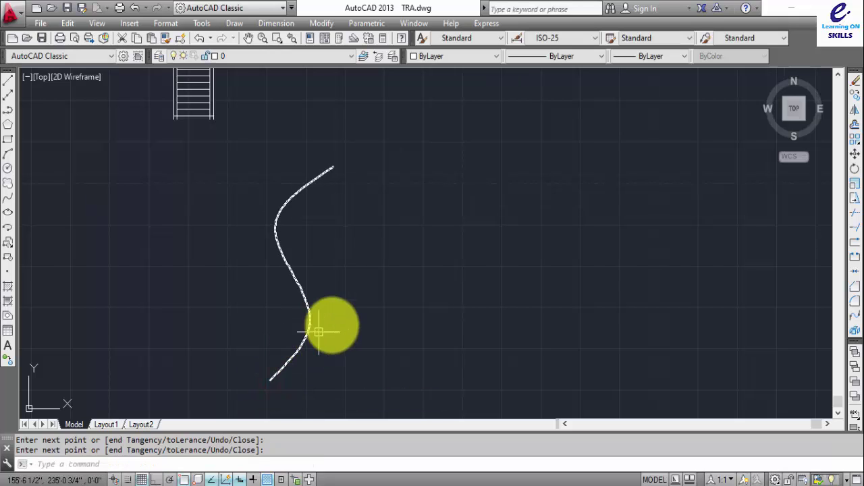
- Offset the S-shaped spline 3'6 toward its right side to form the second edge of the stair
{"action": "type", "text": "o"}
{"action": "key", "text": "Return"}
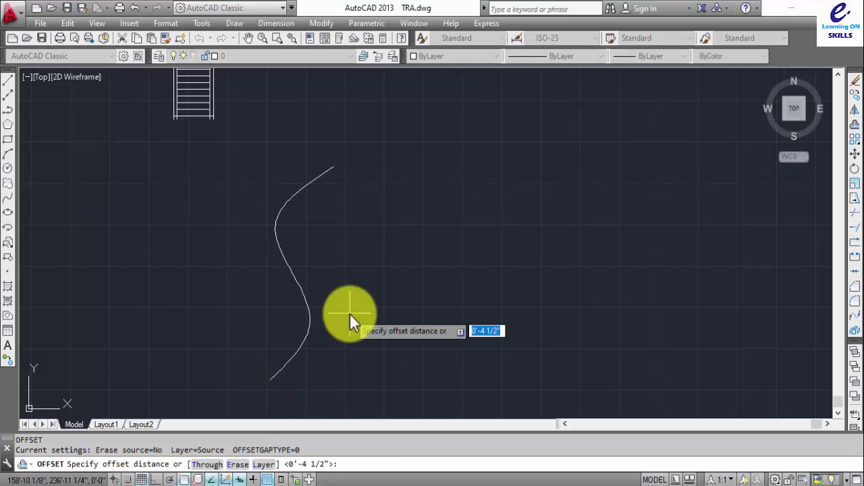
{"action": "type", "text": "3"}
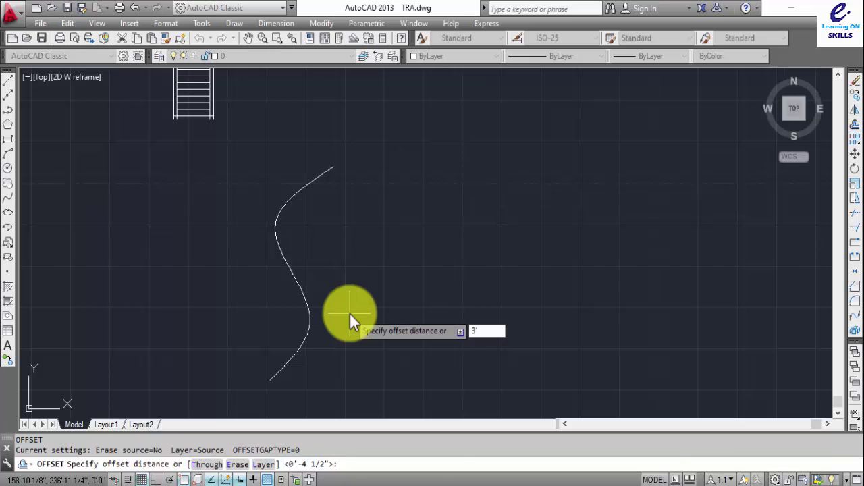
{"action": "key", "text": "Return"}
{"action": "left_click", "coordinate": [290, 276]}
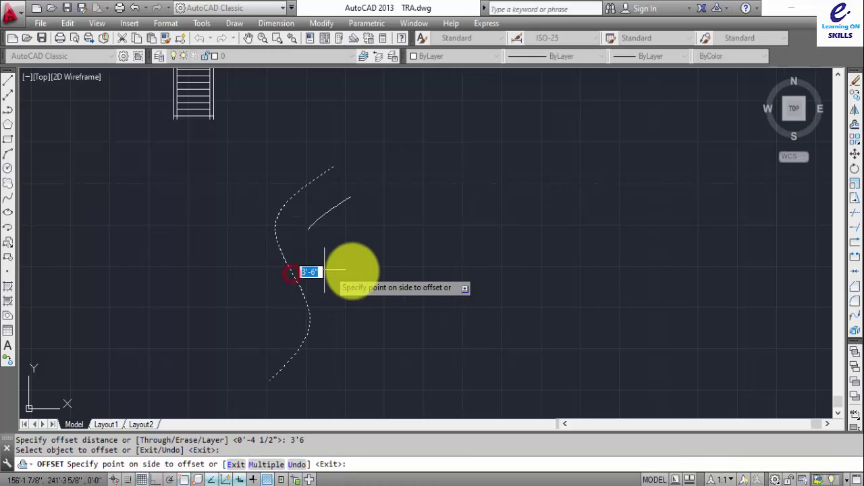
{"action": "left_click", "coordinate": [384, 274]}
{"action": "key", "text": "Escape"}
- Examine the upper bend of the offset curve and compare it with the original spline
{"action": "scroll", "coordinate": [325, 251], "scroll_direction": "up", "scroll_amount": 8}
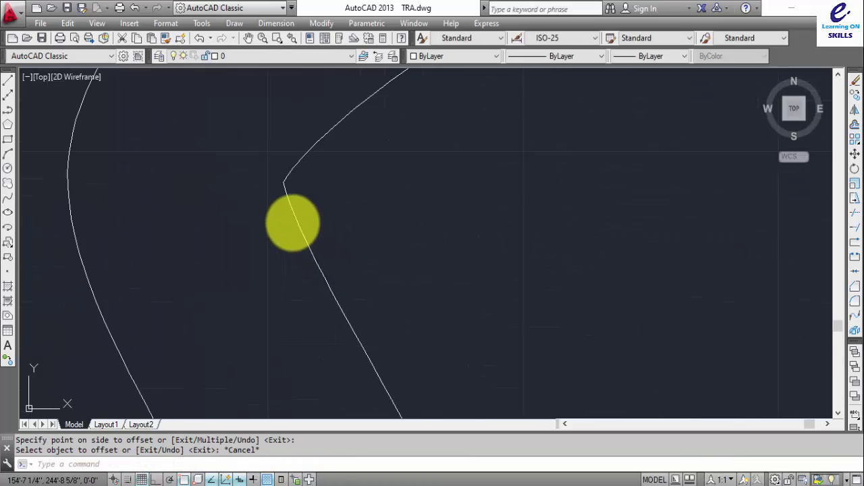
{"action": "middle_click_drag", "start_coordinate": [286, 156], "coordinate": [357, 150]}
{"action": "scroll", "coordinate": [376, 212], "scroll_direction": "down", "scroll_amount": 5}
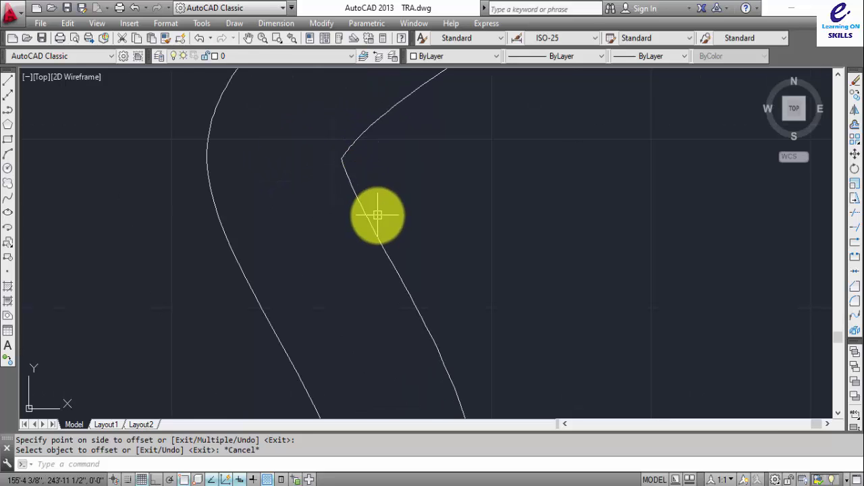
{"action": "scroll", "coordinate": [358, 203], "scroll_direction": "up", "scroll_amount": 4}
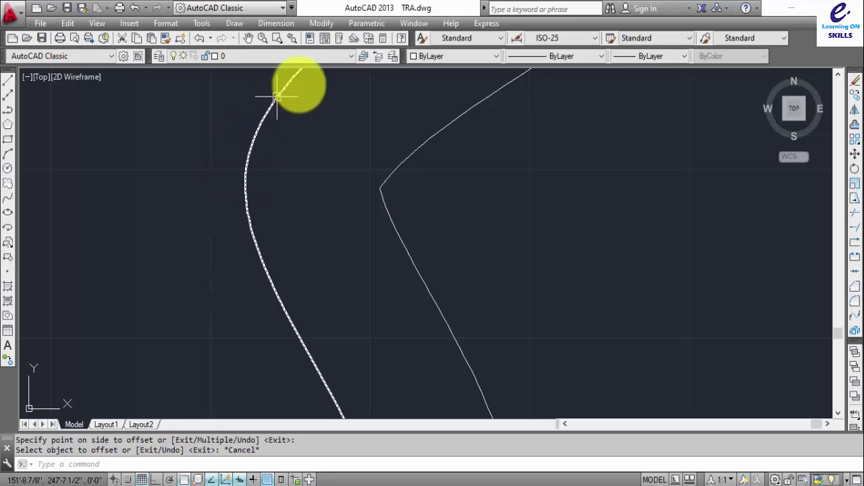
{"action": "scroll", "coordinate": [433, 216], "scroll_direction": "down", "scroll_amount": 5}
{"action": "middle_click_drag", "start_coordinate": [439, 236], "coordinate": [362, 173]}
{"action": "scroll", "coordinate": [365, 174], "scroll_direction": "up", "scroll_amount": 3}
{"action": "scroll", "coordinate": [374, 181], "scroll_direction": "down", "scroll_amount": 4}
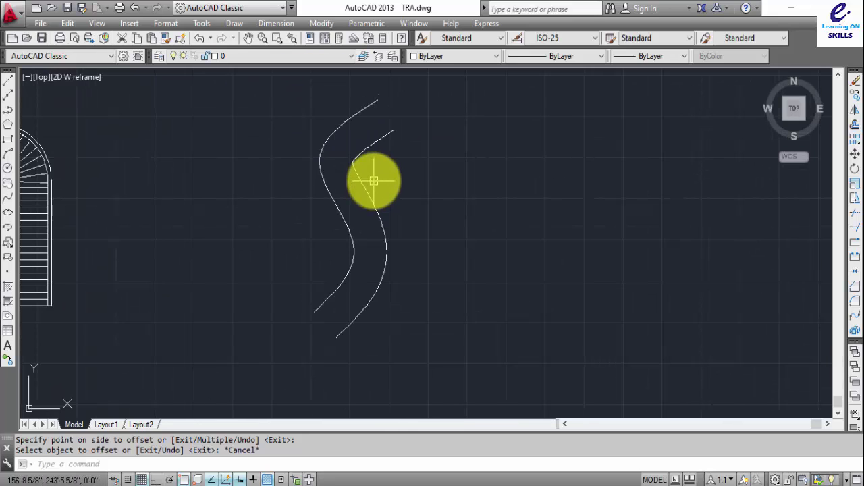
- Fillet the sharp corner at the upper bend of the offset curve with a radius of 5
{"action": "scroll", "coordinate": [372, 174], "scroll_direction": "up", "scroll_amount": 2}
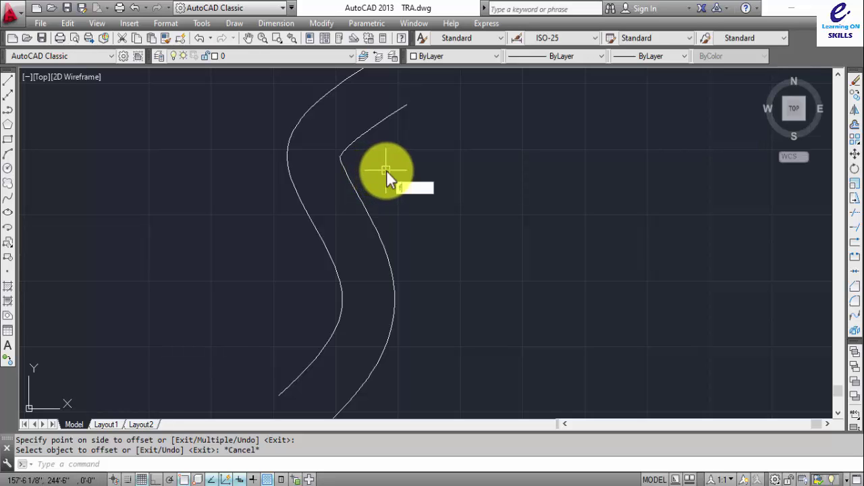
{"action": "key", "text": "Return"}
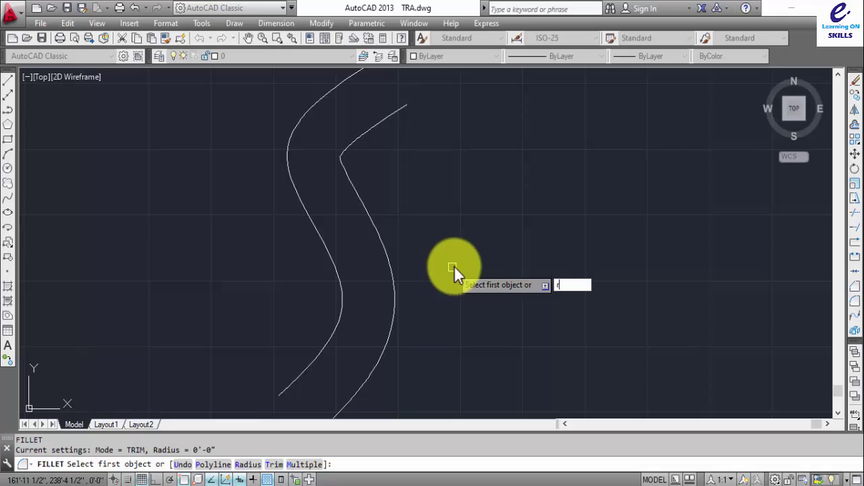
{"action": "key", "text": "Return"}
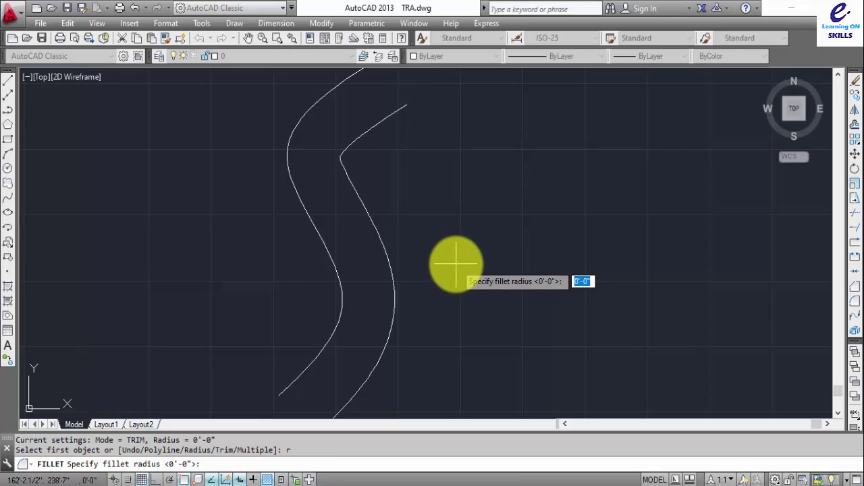
{"action": "key", "text": "Return"}
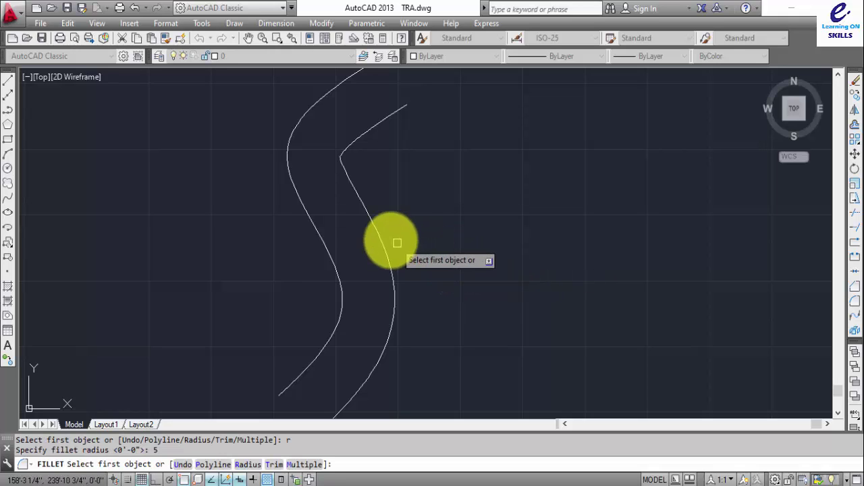
{"action": "left_click", "coordinate": [353, 188]}
{"action": "left_click", "coordinate": [349, 147]}
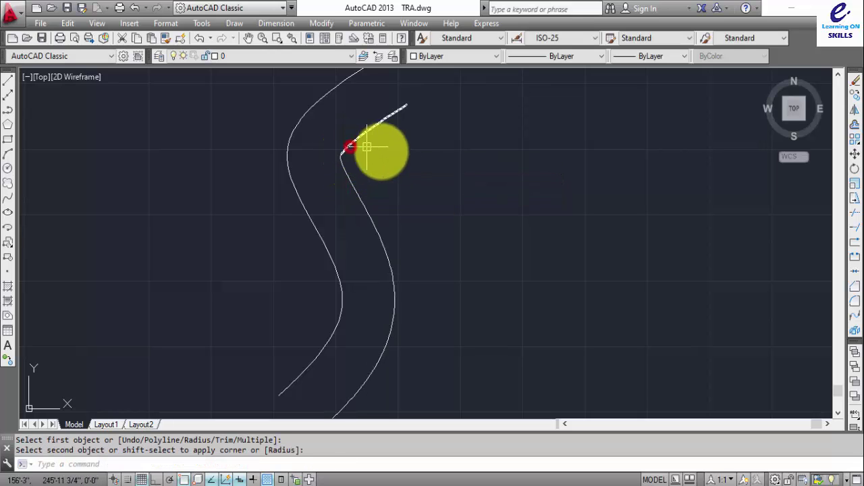
{"action": "scroll", "coordinate": [333, 158], "scroll_direction": "up", "scroll_amount": 3}
{"action": "scroll", "coordinate": [334, 158], "scroll_direction": "down", "scroll_amount": 5}
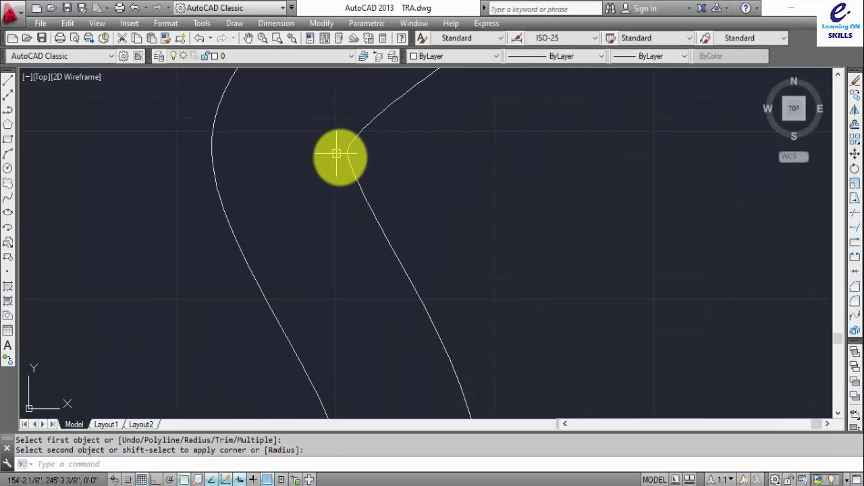
{"action": "key", "text": "Escape"}
{"action": "middle_click_drag", "start_coordinate": [423, 227], "coordinate": [407, 191]}
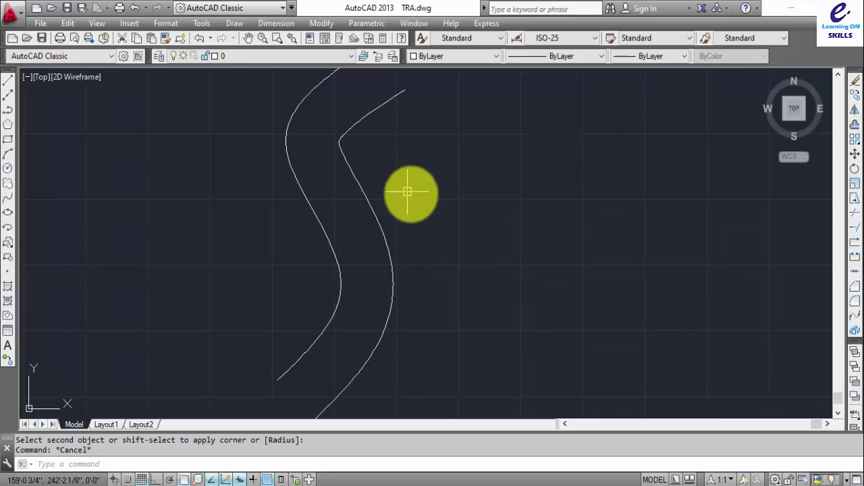
{"action": "type", "text": "o"}
{"action": "key", "text": "Return"}
{"action": "key", "text": "Escape"}
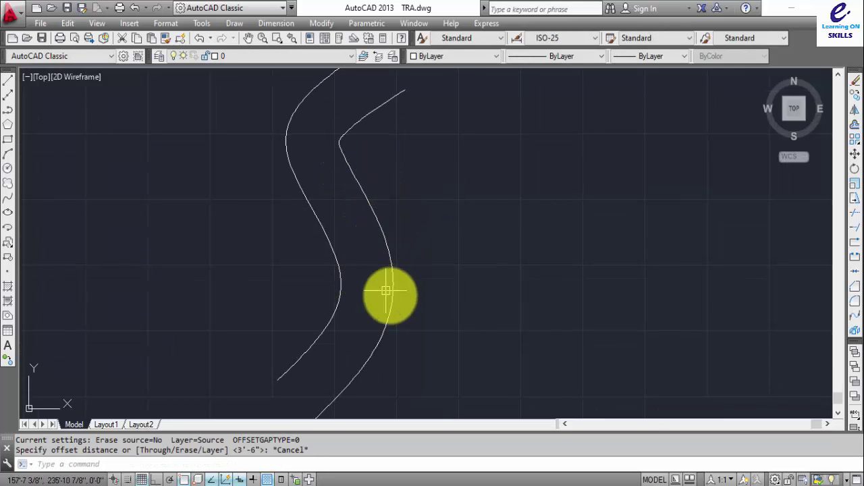
- Draw a horizontal line about 20'-1" long across the lower ends of the two curves, with ortho on
{"action": "type", "text": "l"}
{"action": "key", "text": "Return"}
{"action": "middle_click_drag", "start_coordinate": [221, 367], "coordinate": [218, 293]}
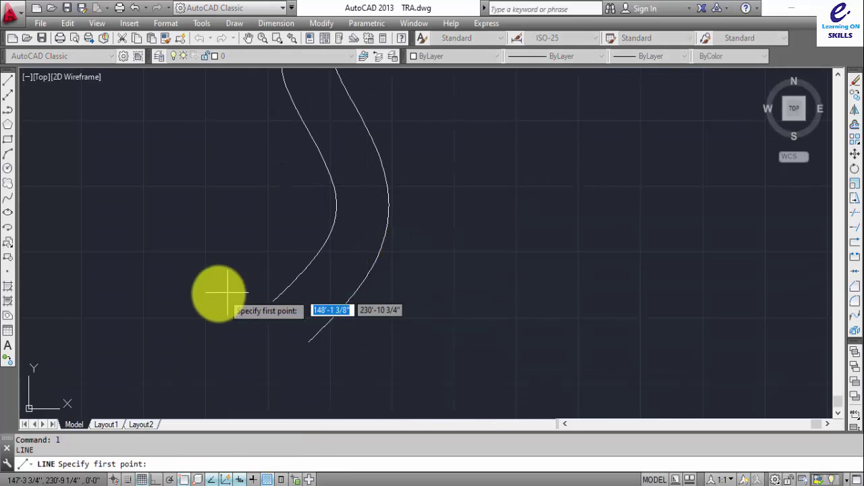
{"action": "left_click", "coordinate": [207, 301]}
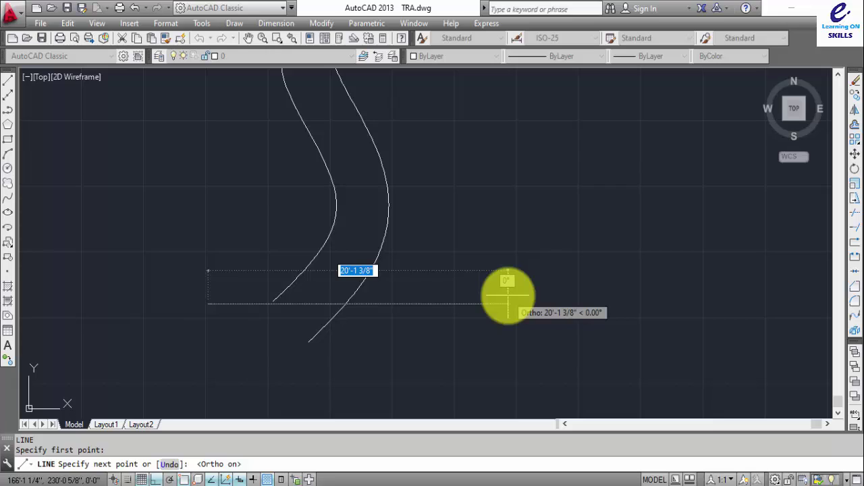
{"action": "left_click", "coordinate": [508, 294]}
{"action": "key", "text": "Escape"}
- Create a rectangular array of the horizontal line across the two curves, with 25 rows spaced 8" apart
{"action": "type", "text": "AR"}
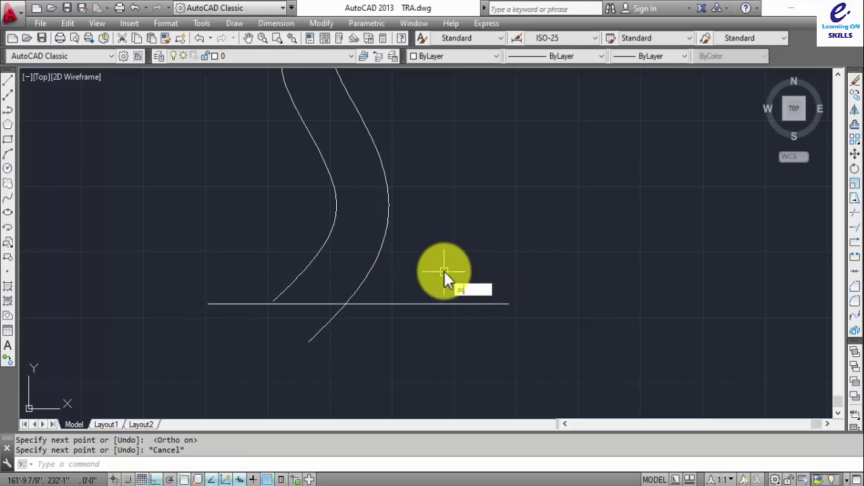
{"action": "key", "text": "Return"}
{"action": "left_click", "coordinate": [422, 303]}
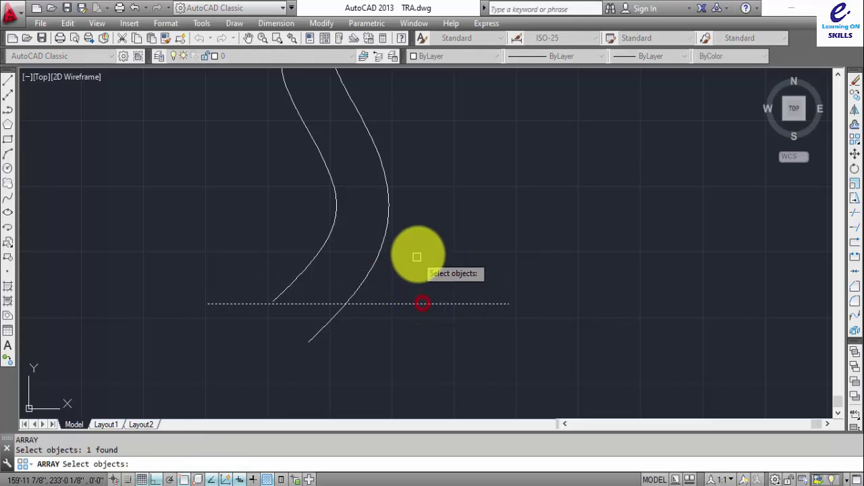
{"action": "key", "text": "Return"}
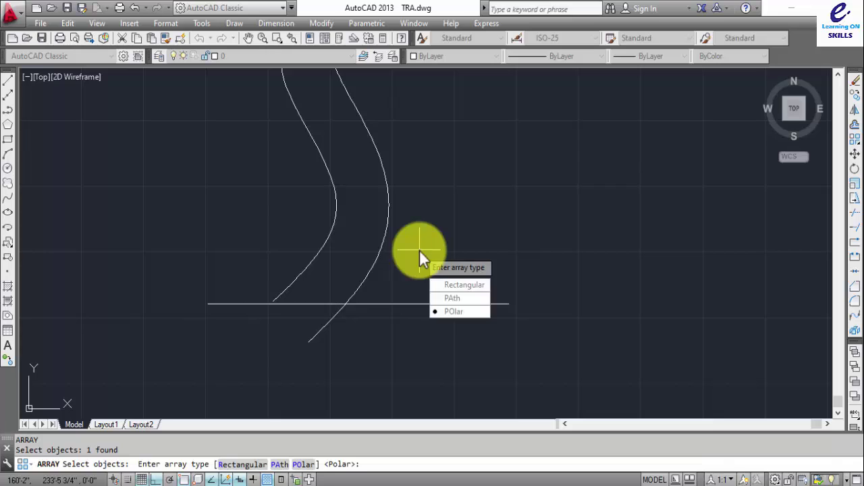
{"action": "left_click", "coordinate": [472, 286]}
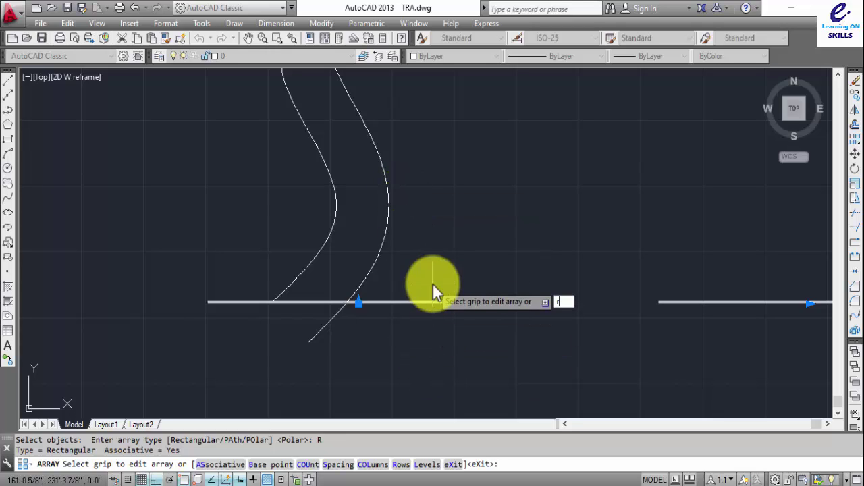
{"action": "key", "text": "Return"}
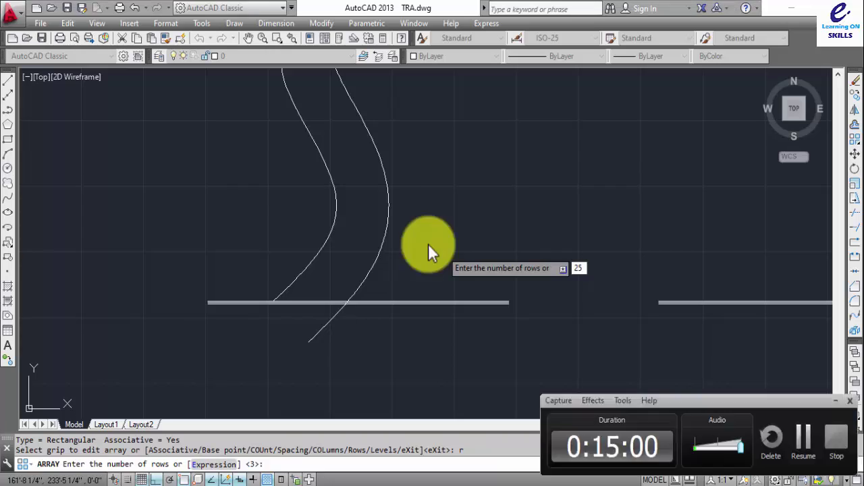
{"action": "key", "text": "Return"}
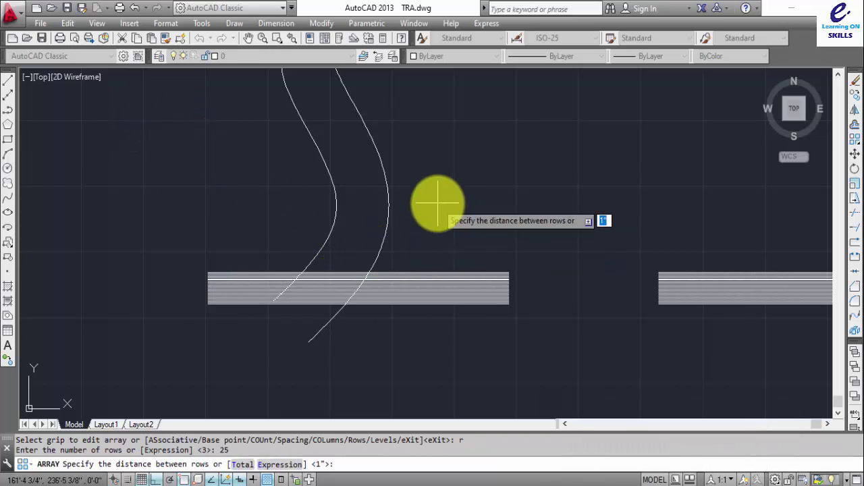
{"action": "type", "text": "8"}
{"action": "key", "text": "Return"}
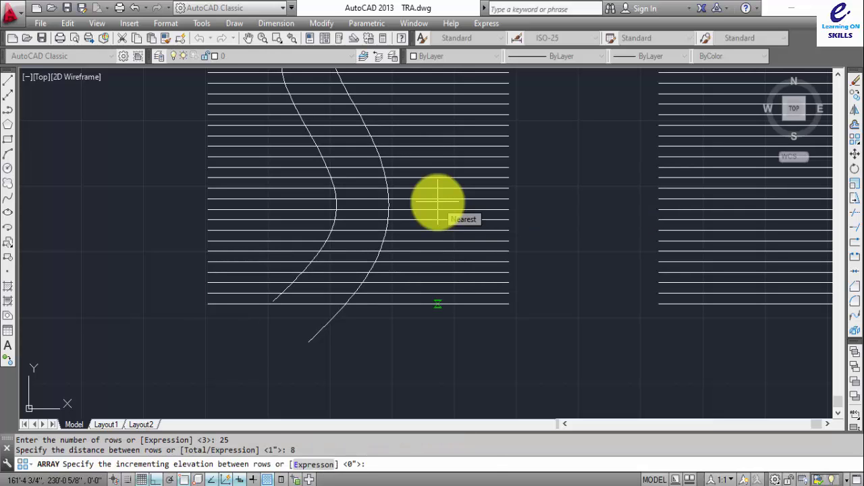
{"action": "key", "text": "Return"}
{"action": "scroll", "coordinate": [446, 202], "scroll_direction": "down", "scroll_amount": 2}
{"action": "middle_click_drag", "start_coordinate": [447, 200], "coordinate": [395, 235]}
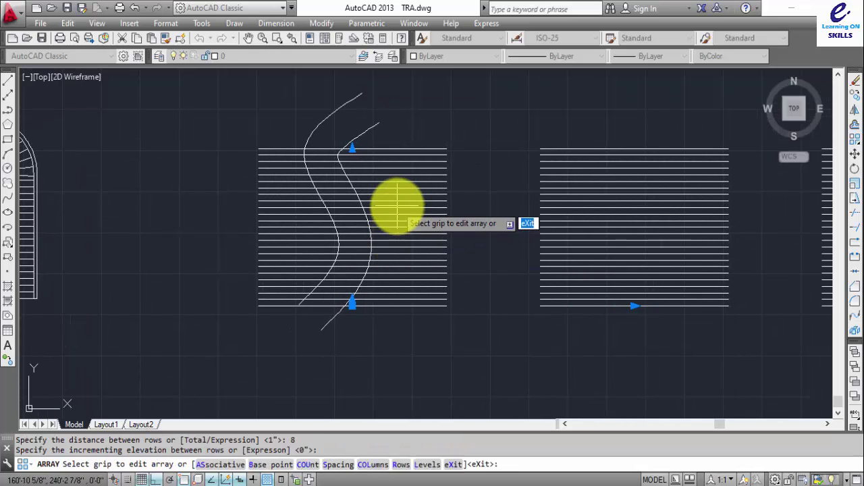
{"action": "key", "text": "Return"}
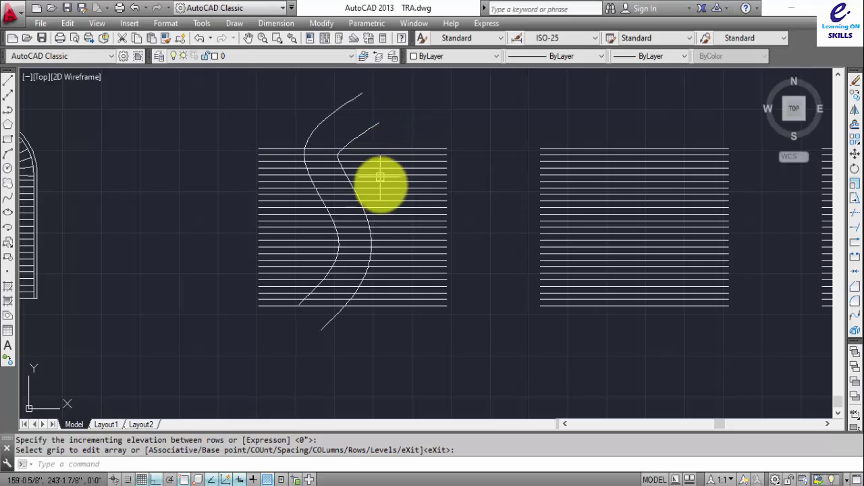
- Change the rectangular array to 1 column and 30 rows
{"action": "left_click", "coordinate": [381, 178]}
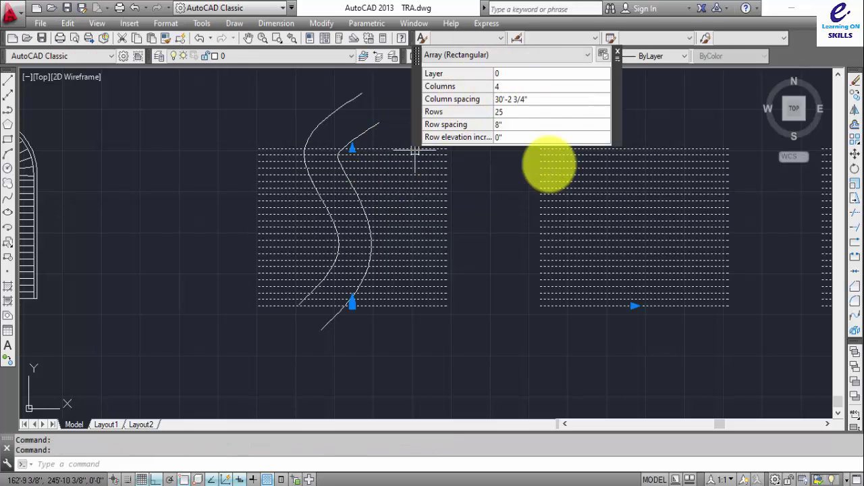
{"action": "left_click", "coordinate": [513, 114]}
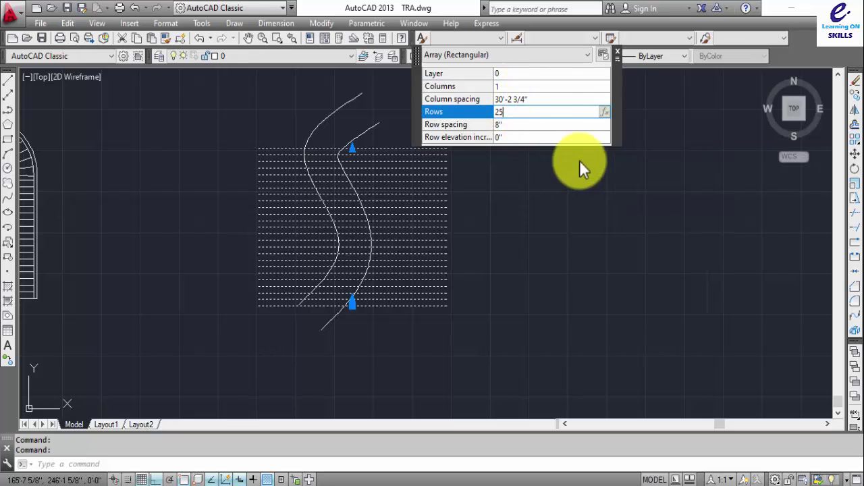
{"action": "key", "text": "BackSpace"}
{"action": "key", "text": "BackSpace"}
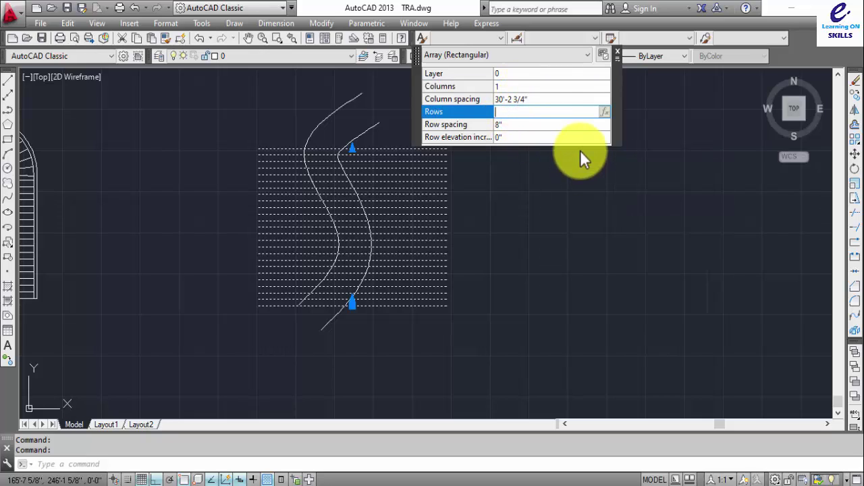
{"action": "type", "text": "30"}
{"action": "key", "text": "Return"}
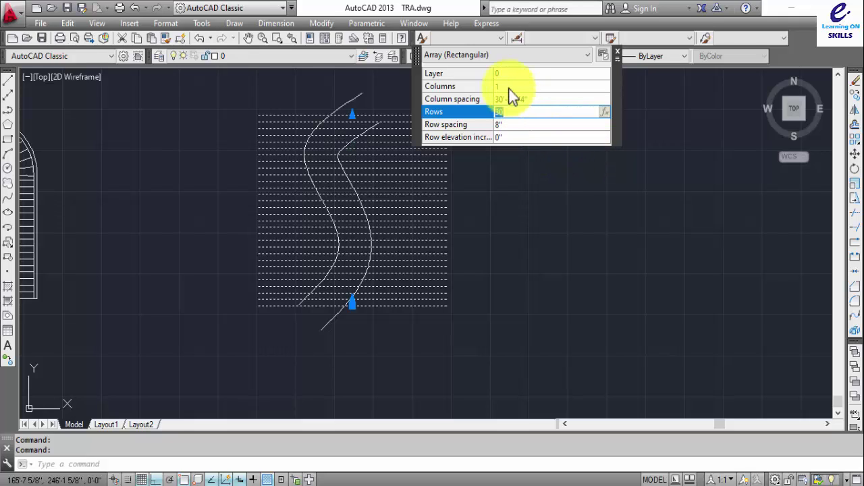
{"action": "left_click", "coordinate": [617, 52]}
{"action": "key", "text": "Escape"}
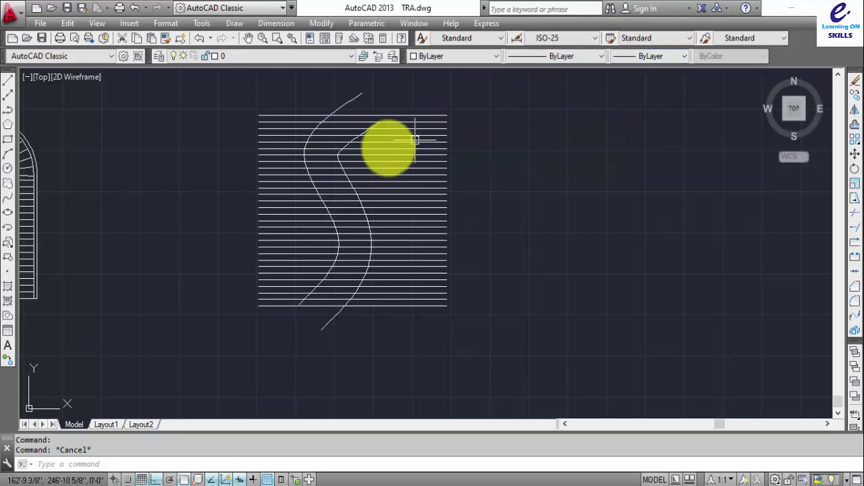
- Explode the rectangular array of tread lines into individual lines
{"action": "left_click", "coordinate": [380, 129]}
{"action": "scroll", "coordinate": [368, 143], "scroll_direction": "up", "scroll_amount": 4}
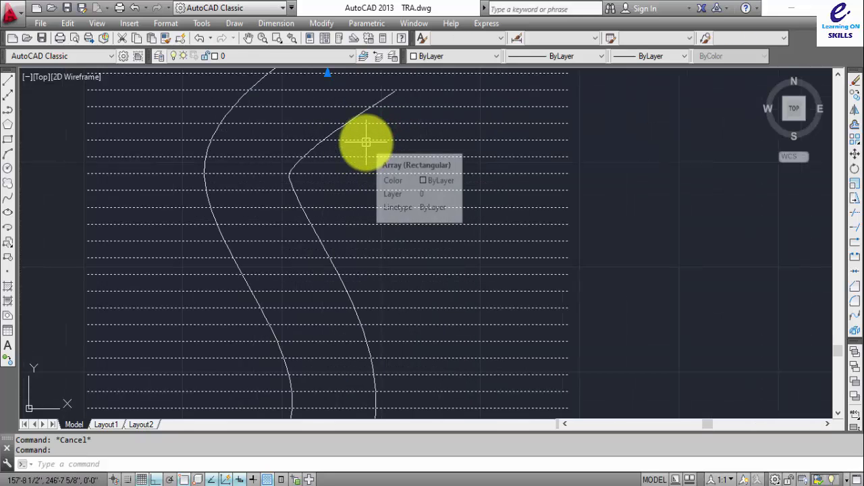
{"action": "type", "text": "x"}
{"action": "key", "text": "Return"}
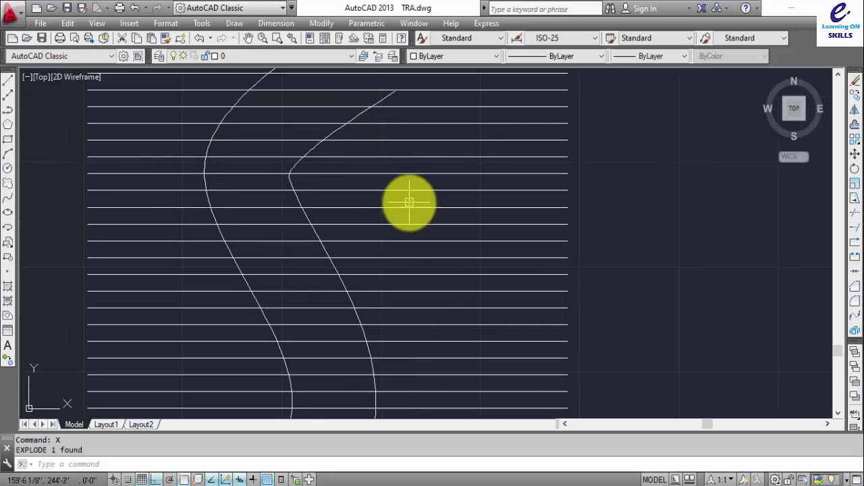
- Trim the tread lines outside both S-shaped curves, on the right side and on the left side
{"action": "scroll", "coordinate": [410, 162], "scroll_direction": "down", "scroll_amount": 3}
{"action": "scroll", "coordinate": [399, 141], "scroll_direction": "up", "scroll_amount": 3}
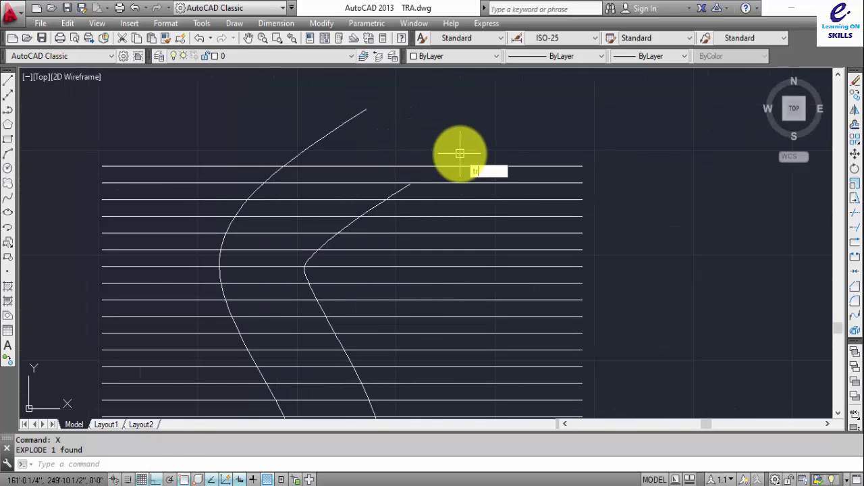
{"action": "type", "text": "tr"}
{"action": "key", "text": "Return"}
{"action": "key", "text": "Return"}
{"action": "scroll", "coordinate": [554, 158], "scroll_direction": "down", "scroll_amount": 4}
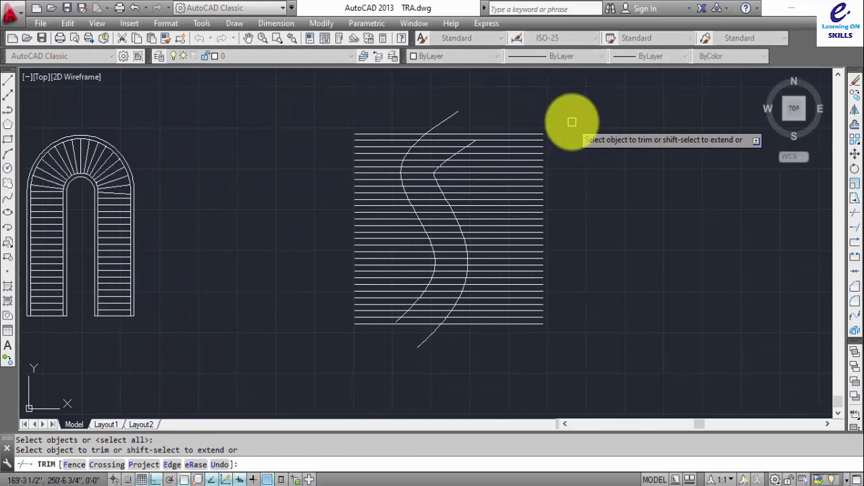
{"action": "left_click", "coordinate": [572, 121]}
{"action": "left_click", "coordinate": [508, 317]}
{"action": "left_click", "coordinate": [373, 110]}
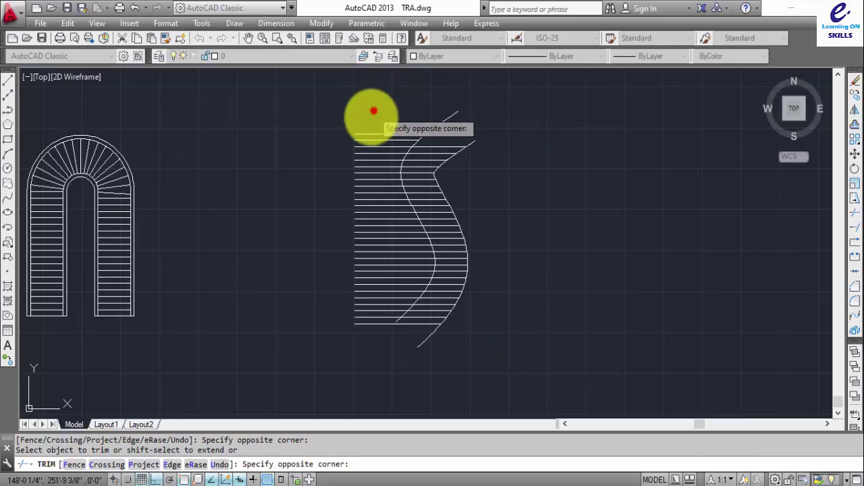
{"action": "left_click", "coordinate": [311, 359]}
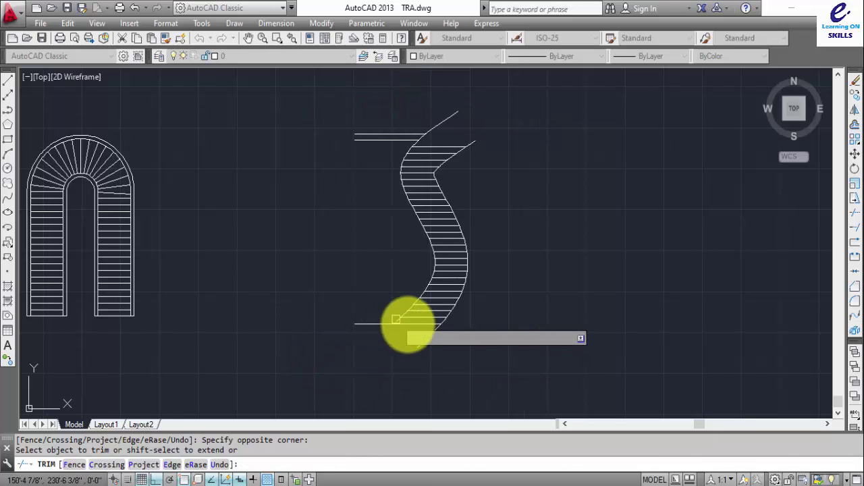
- Trim the curve segments just beyond the lowest and highest complete treads of the S-shaped stair
{"action": "scroll", "coordinate": [396, 318], "scroll_direction": "up", "scroll_amount": 4}
{"action": "left_click", "coordinate": [352, 324]}
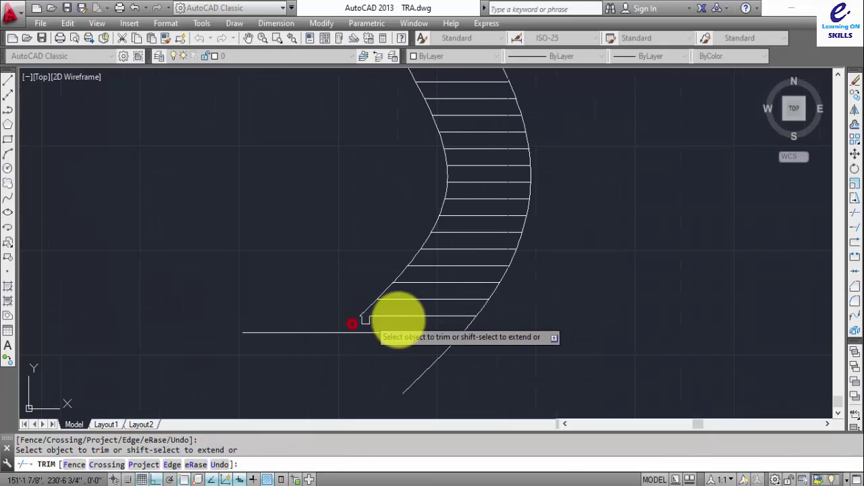
{"action": "left_click", "coordinate": [466, 328]}
{"action": "middle_click_drag", "start_coordinate": [478, 189], "coordinate": [502, 346]}
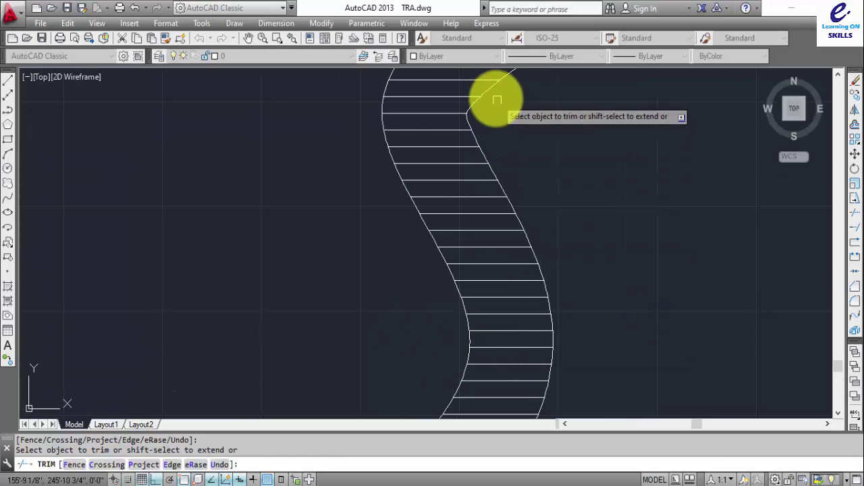
{"action": "middle_click_drag", "start_coordinate": [498, 100], "coordinate": [439, 284]}
{"action": "left_click", "coordinate": [355, 223]}
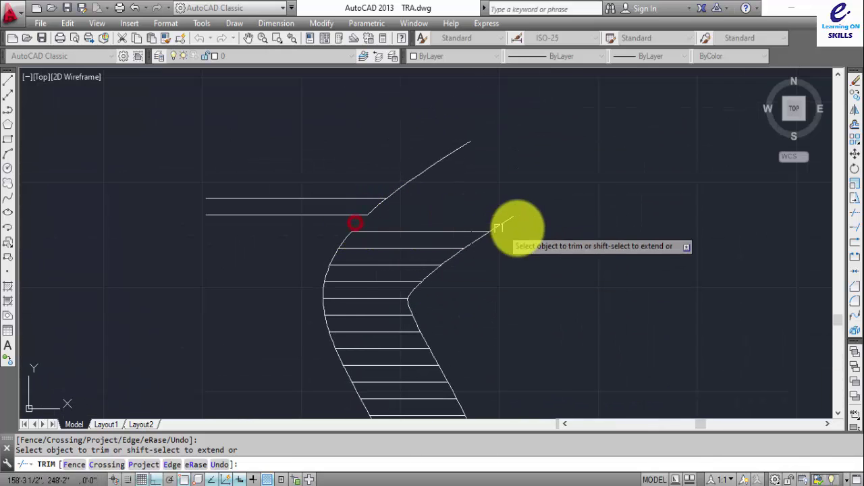
{"action": "left_click", "coordinate": [497, 228]}
{"action": "key", "text": "Escape"}
- Erase the two leftover lines and the detached curve piece above the top tread of the S-shaped stair
{"action": "left_click", "coordinate": [514, 129]}
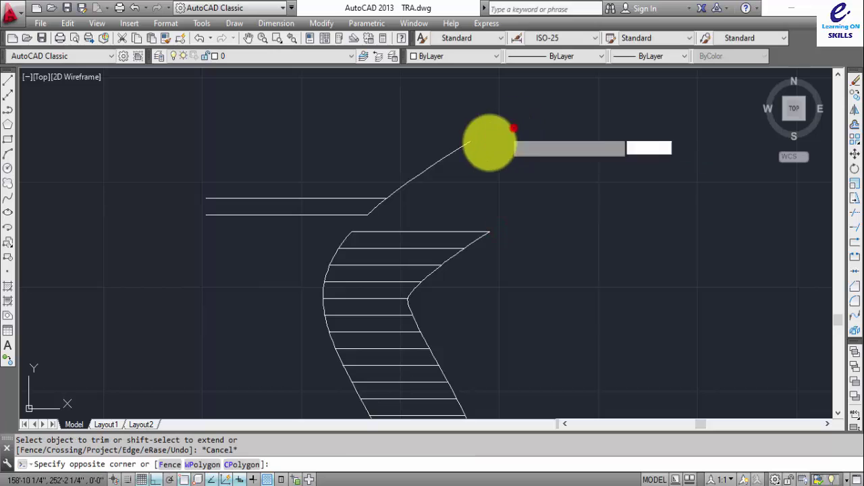
{"action": "left_click", "coordinate": [317, 217]}
{"action": "key", "text": "Delete"}
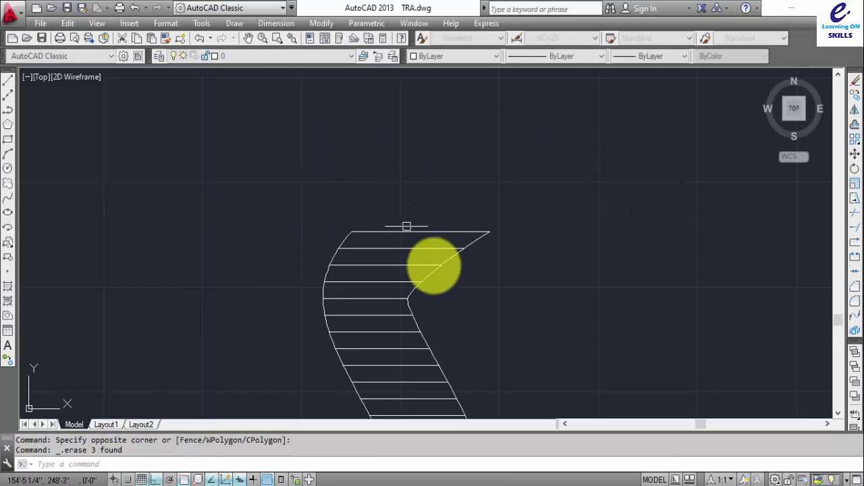
- Erase the leftover line and the detached curve end below the bottom tread of the S-shaped stair
{"action": "scroll", "coordinate": [426, 243], "scroll_direction": "down", "scroll_amount": 5}
{"action": "scroll", "coordinate": [358, 266], "scroll_direction": "up", "scroll_amount": 5}
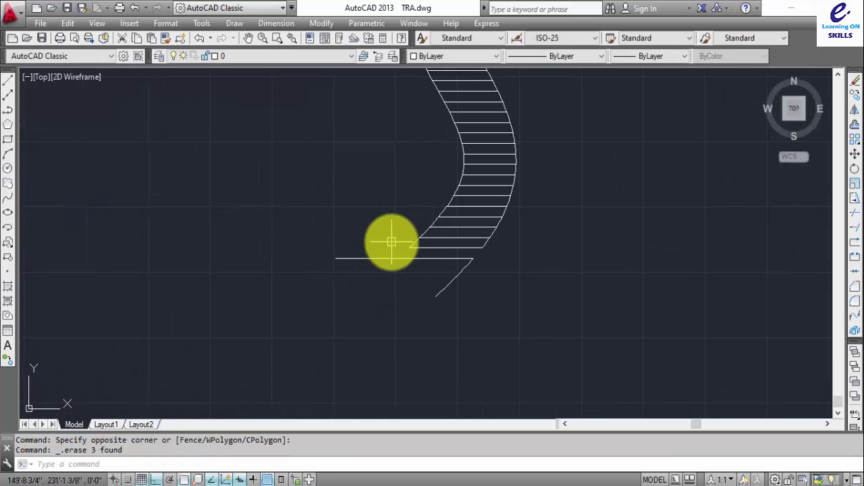
{"action": "left_click", "coordinate": [392, 242]}
{"action": "left_click", "coordinate": [349, 299]}
{"action": "key", "text": "Delete"}
{"action": "left_click", "coordinate": [457, 277]}
{"action": "key", "text": "Delete"}
{"action": "scroll", "coordinate": [477, 210], "scroll_direction": "down", "scroll_amount": 2}
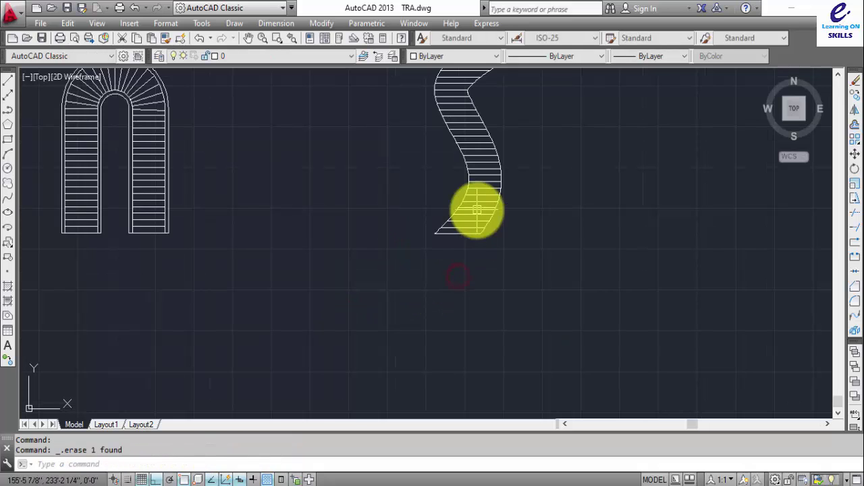
{"action": "middle_click_drag", "start_coordinate": [476, 211], "coordinate": [432, 259]}
{"action": "key", "text": "Escape"}
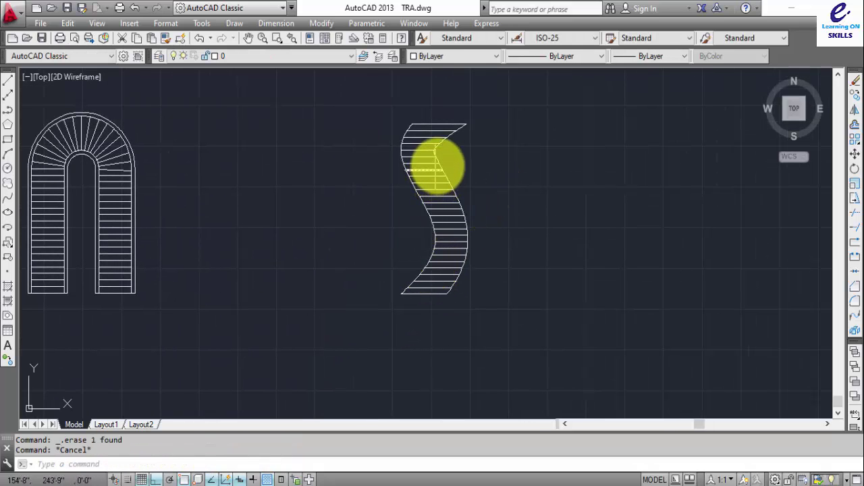
{"action": "scroll", "coordinate": [476, 168], "scroll_direction": "down", "scroll_amount": 4}
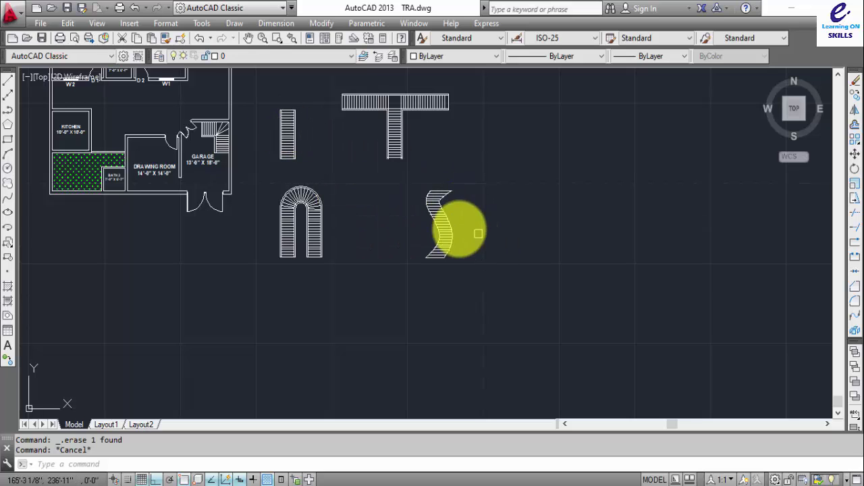
{"action": "scroll", "coordinate": [463, 227], "scroll_direction": "up", "scroll_amount": 4}
{"action": "scroll", "coordinate": [378, 200], "scroll_direction": "down", "scroll_amount": 2}
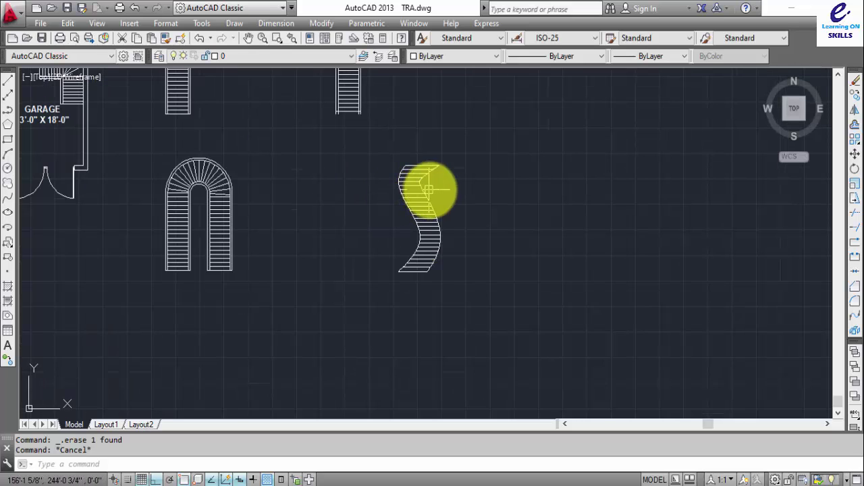
{"action": "middle_click_drag", "start_coordinate": [429, 125], "coordinate": [386, 201]}
{"action": "scroll", "coordinate": [320, 188], "scroll_direction": "up", "scroll_amount": 4}
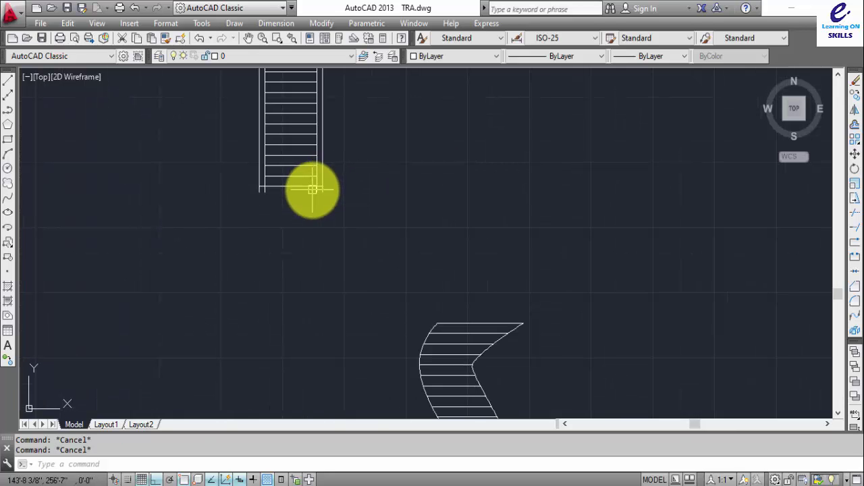
{"action": "key", "text": "Return"}
{"action": "key", "text": "Return"}
{"action": "left_click", "coordinate": [336, 185]}
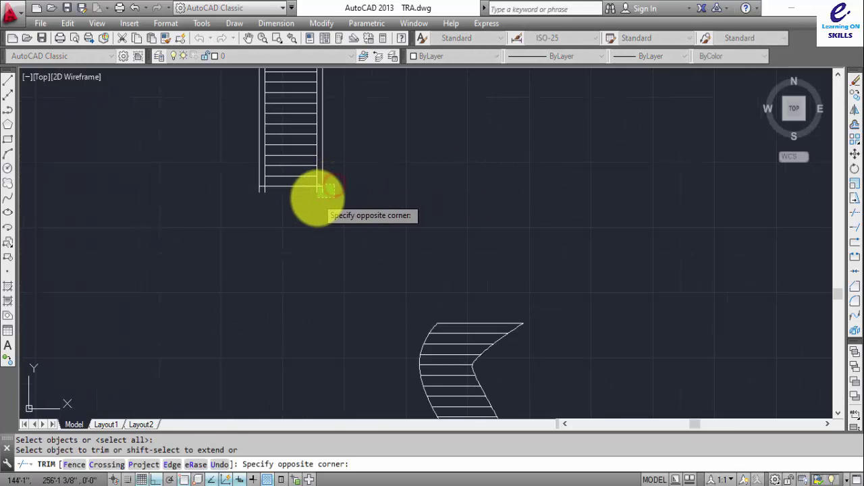
{"action": "key", "text": "Escape"}
- Trim the vertical line ends that project below the bottom tread of the T-shaped staircase
{"action": "scroll", "coordinate": [336, 196], "scroll_direction": "up", "scroll_amount": 3}
{"action": "key", "text": "Return"}
{"action": "key", "text": "Return"}
{"action": "left_click", "coordinate": [349, 194]}
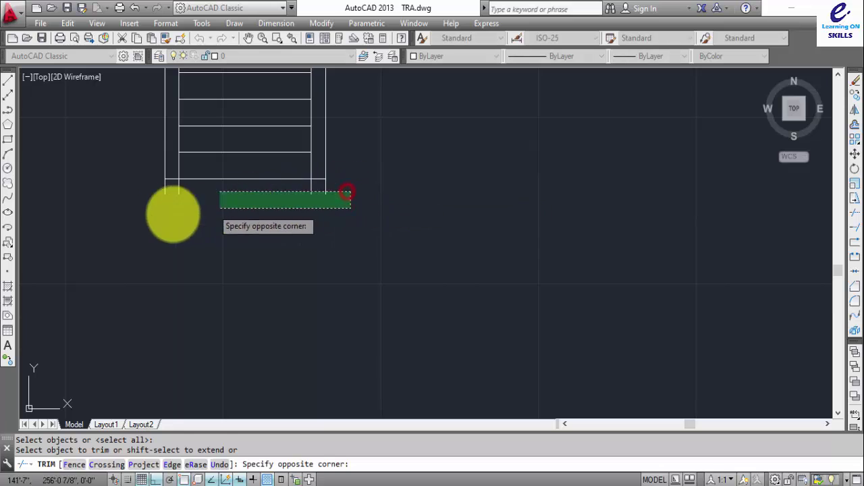
{"action": "left_click", "coordinate": [127, 214]}
{"action": "scroll", "coordinate": [399, 241], "scroll_direction": "down", "scroll_amount": 6}
{"action": "key", "text": "Escape"}
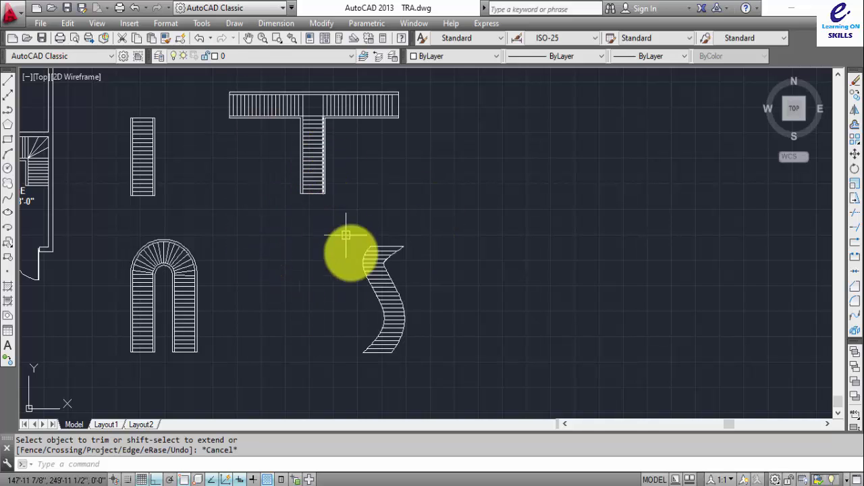
{"action": "mouse_move", "coordinate": [372, 261]}
{"action": "middle_mouse_down"}
{"action": "mouse_move", "coordinate": [346, 289]}
{"action": "mouse_move", "coordinate": [401, 243]}
{"action": "mouse_move", "coordinate": [401, 232]}
{"action": "middle_mouse_up"}
{"action": "key", "text": "Escape"}
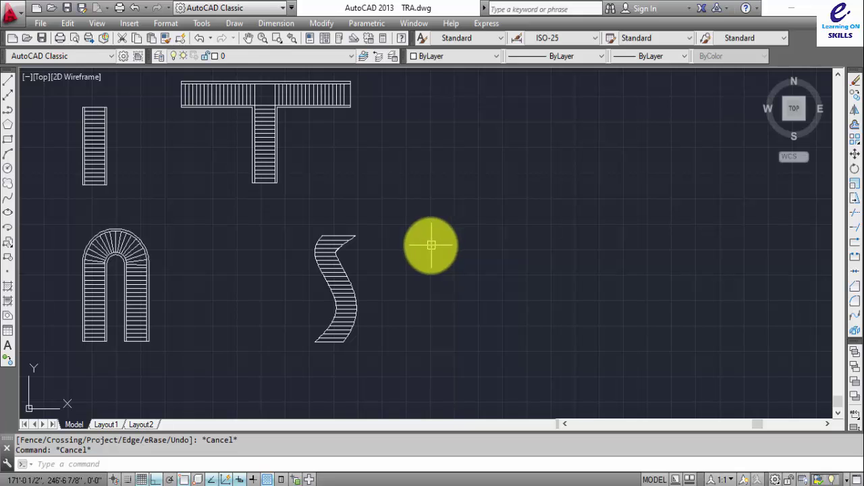
- Draw a large circle that fills the gap between the U-shaped and S-shaped staircases
{"action": "type", "text": "c"}
{"action": "key", "text": "Return"}
{"action": "left_click", "coordinate": [217, 273]}
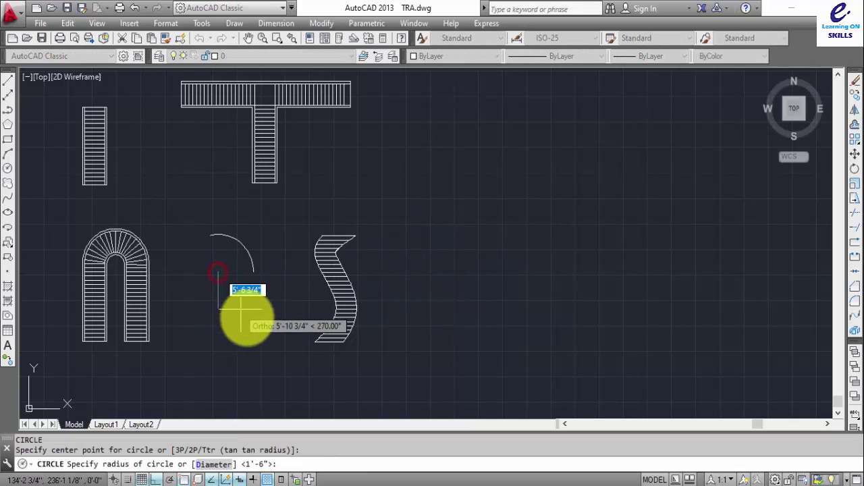
{"action": "left_click", "coordinate": [278, 330]}
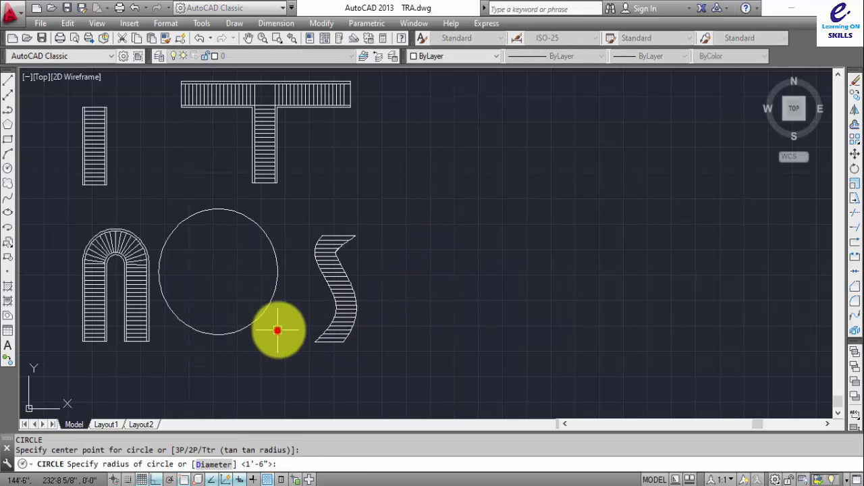
- Offset the large circle inward by 3'-6" to form the inner edge of a circular staircase
{"action": "scroll", "coordinate": [219, 271], "scroll_direction": "up", "scroll_amount": 3}
{"action": "mouse_move", "coordinate": [206, 260]}
{"action": "middle_mouse_down"}
{"action": "mouse_move", "coordinate": [315, 211]}
{"action": "mouse_move", "coordinate": [318, 223]}
{"action": "middle_mouse_up"}
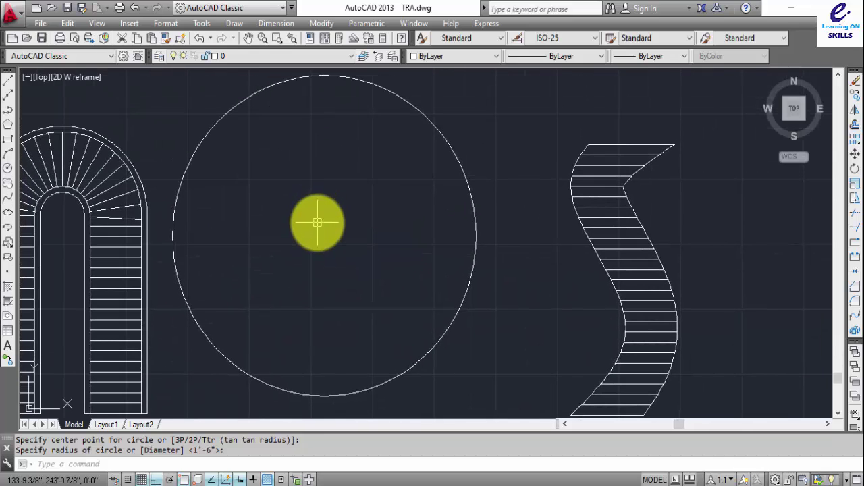
{"action": "key", "text": "Return"}
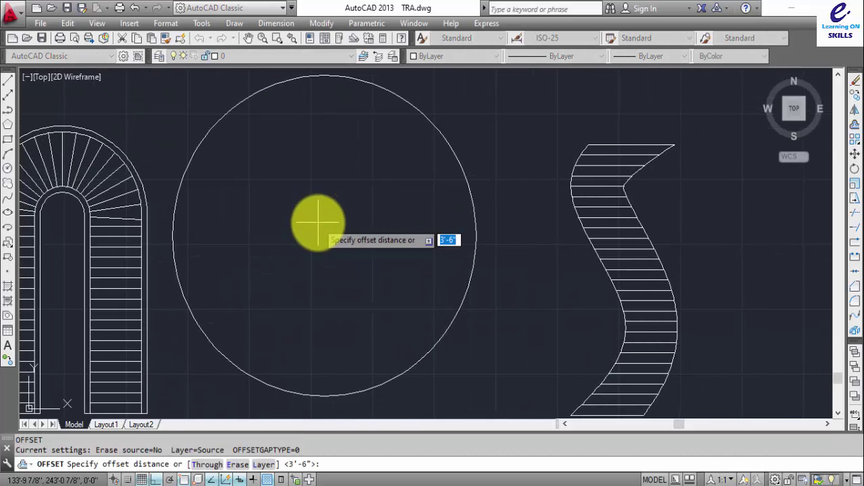
{"action": "key", "text": "Return"}
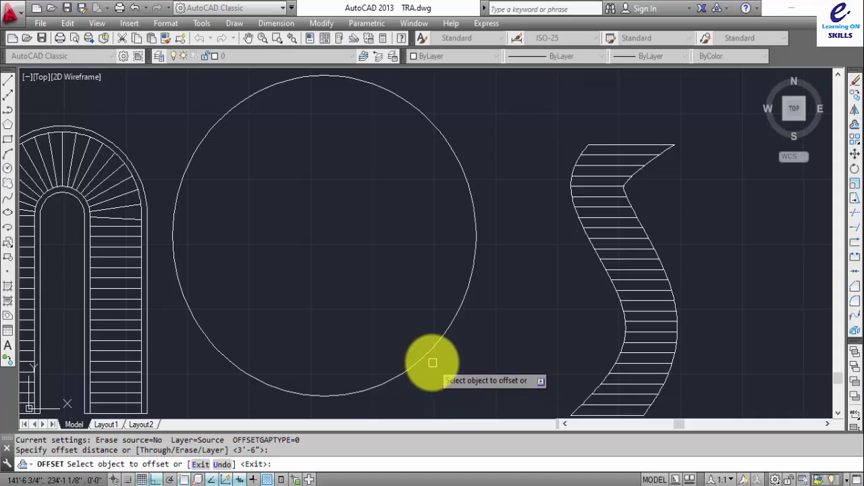
{"action": "left_click", "coordinate": [429, 354]}
{"action": "left_click", "coordinate": [382, 309]}
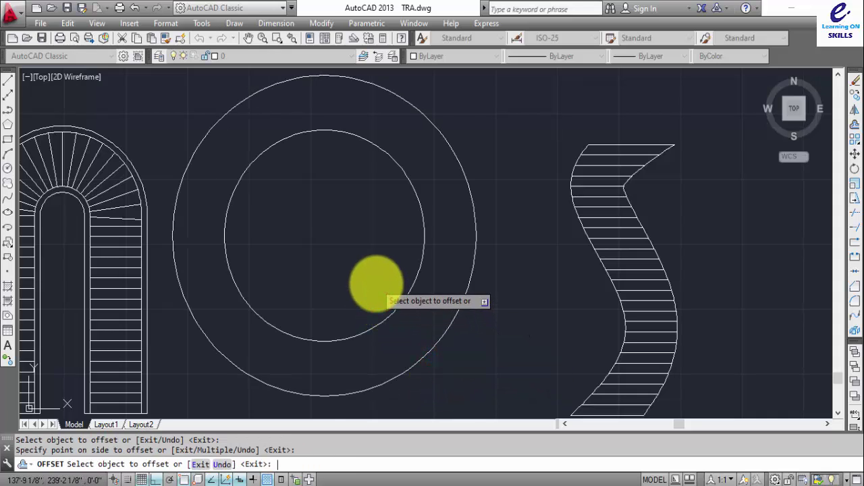
{"action": "key", "text": "Escape"}
- Draw a vertical tread line joining the top quadrant points of the inner and outer circles
{"action": "type", "text": "l"}
{"action": "key", "text": "Return"}
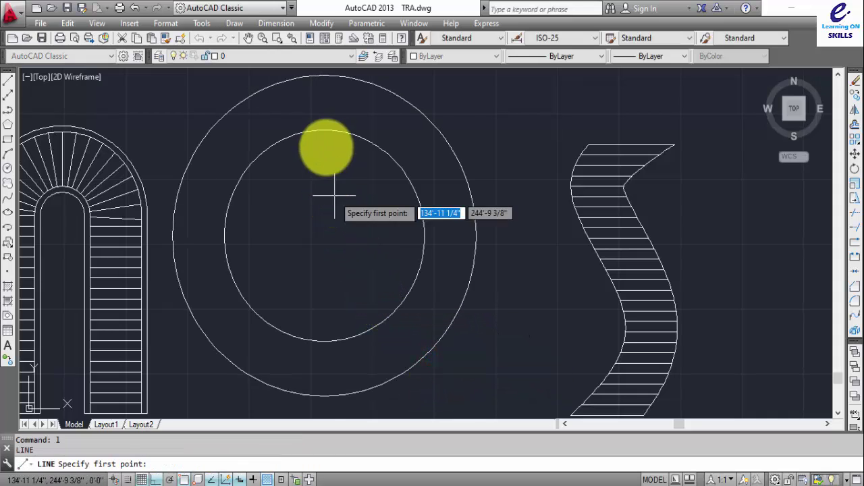
{"action": "left_click", "coordinate": [324, 129]}
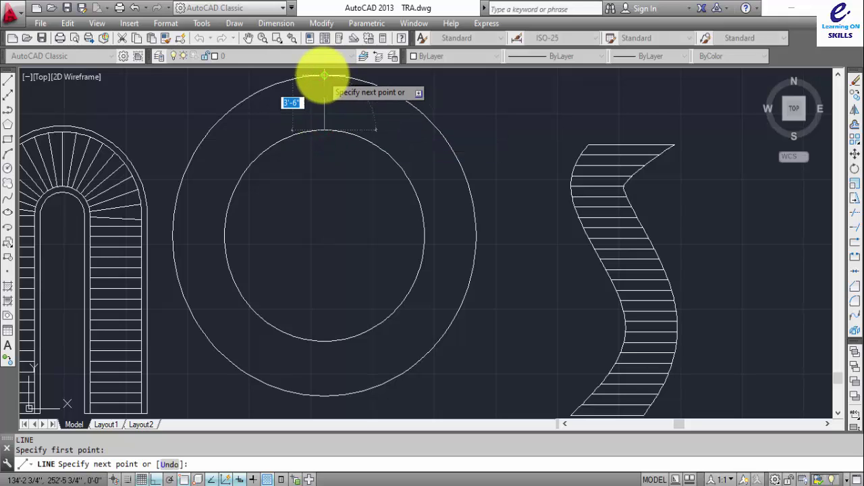
{"action": "left_click", "coordinate": [324, 75]}
{"action": "key", "text": "Escape"}
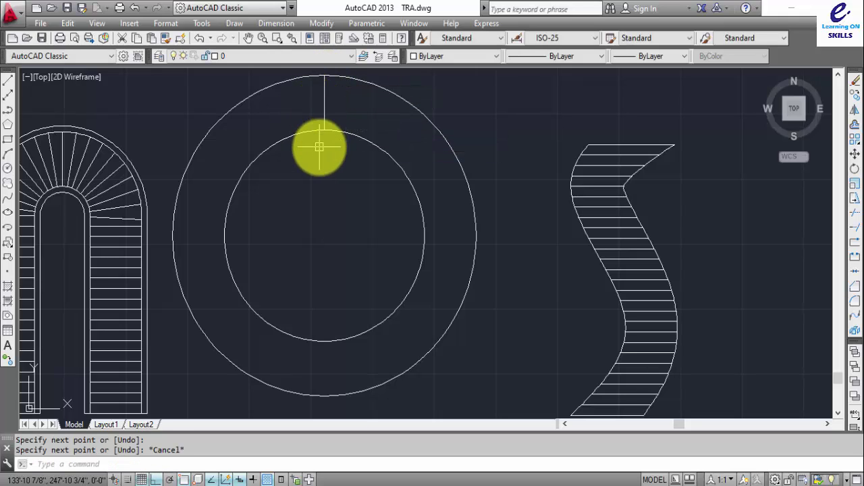
- Create a polar array of the tread line around the circles' centre with 45 items
{"action": "type", "text": "ar"}
{"action": "key", "text": "Return"}
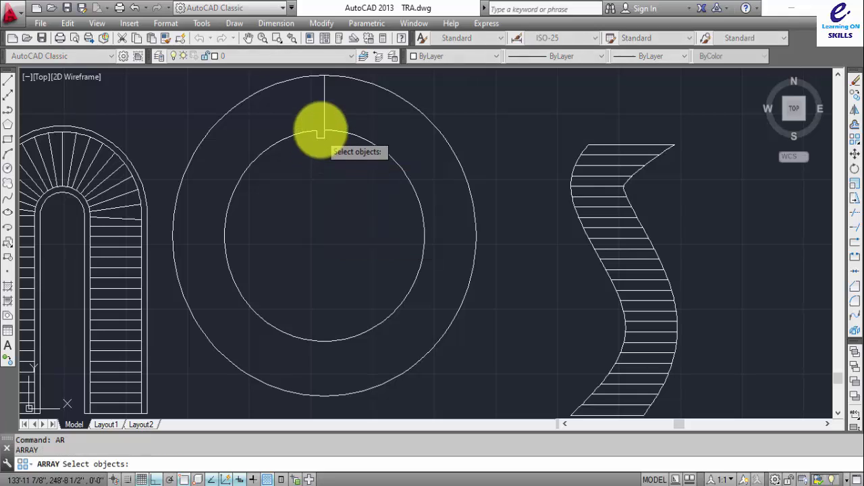
{"action": "key", "text": "Return"}
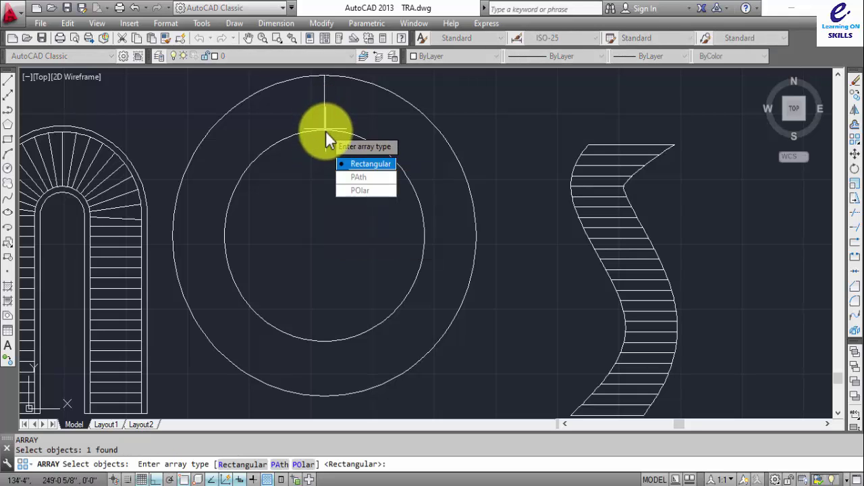
{"action": "left_click", "coordinate": [357, 194]}
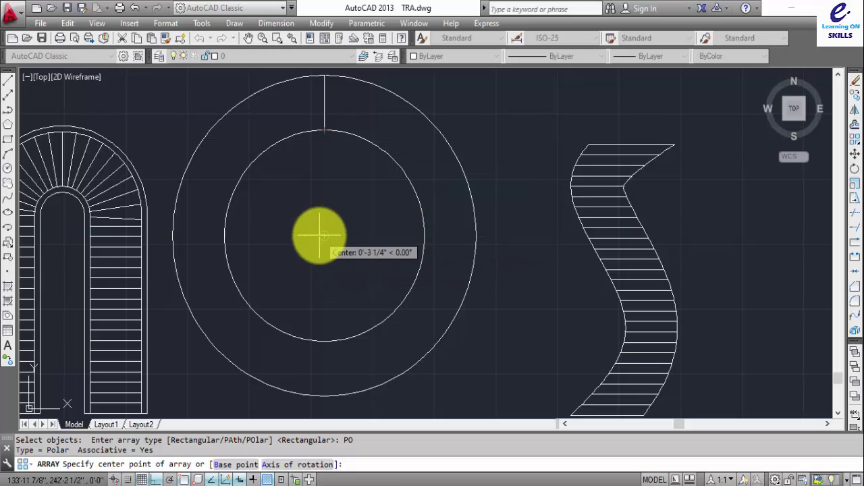
{"action": "left_click", "coordinate": [324, 236]}
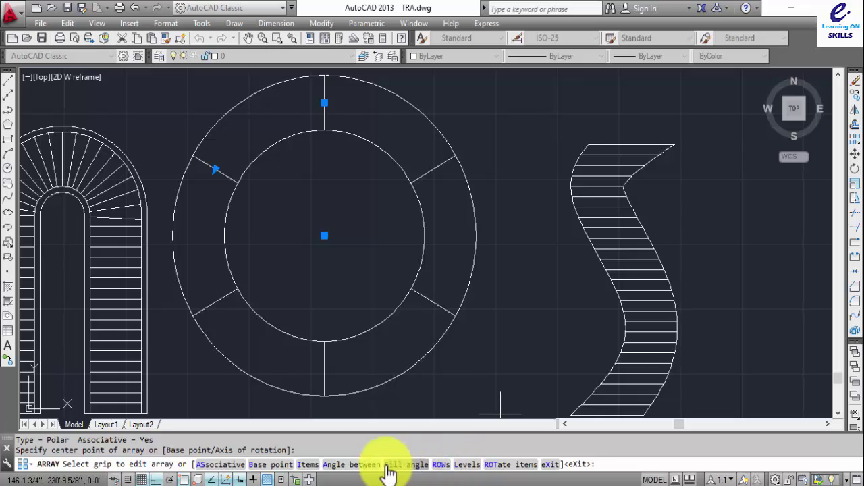
{"action": "left_click", "coordinate": [307, 464]}
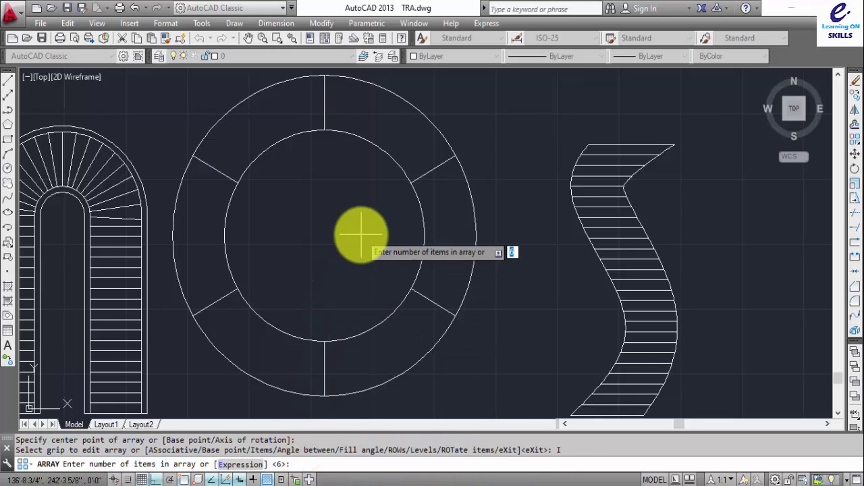
{"action": "type", "text": "45"}
{"action": "key", "text": "Return"}
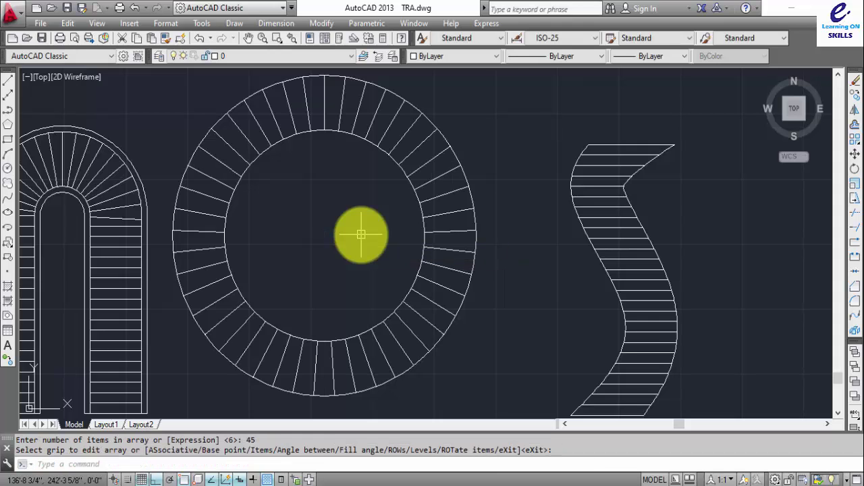
{"action": "key", "text": "Escape"}
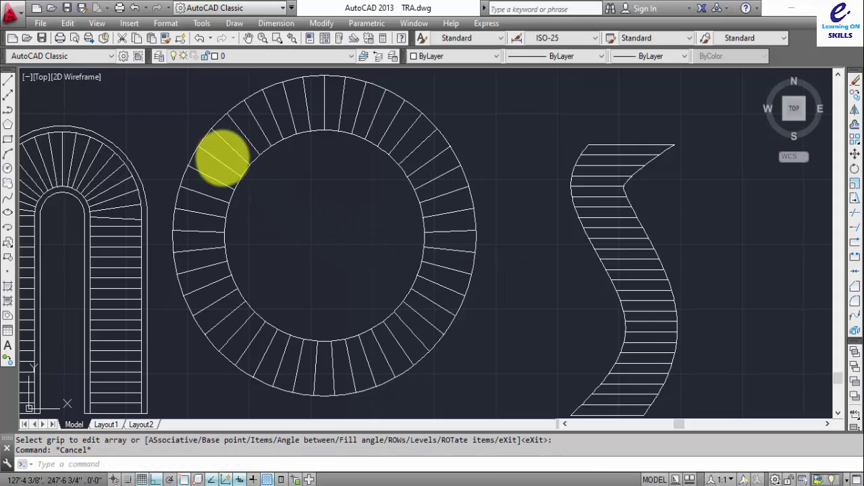
{"action": "type", "text": "tr"}
{"action": "key", "text": "Return"}
{"action": "key", "text": "Return"}
{"action": "key", "text": "Escape"}
- Explode the polar array of treads into separate lines
{"action": "left_click", "coordinate": [217, 162]}
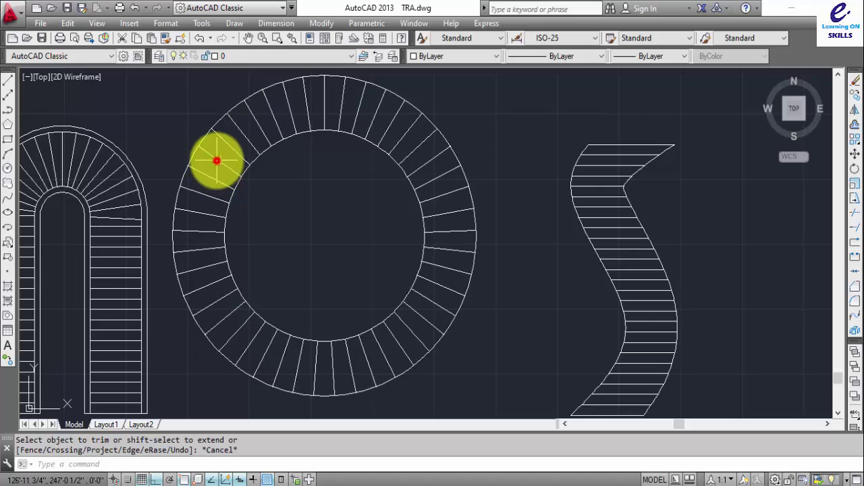
{"action": "type", "text": "x"}
{"action": "key", "text": "Return"}
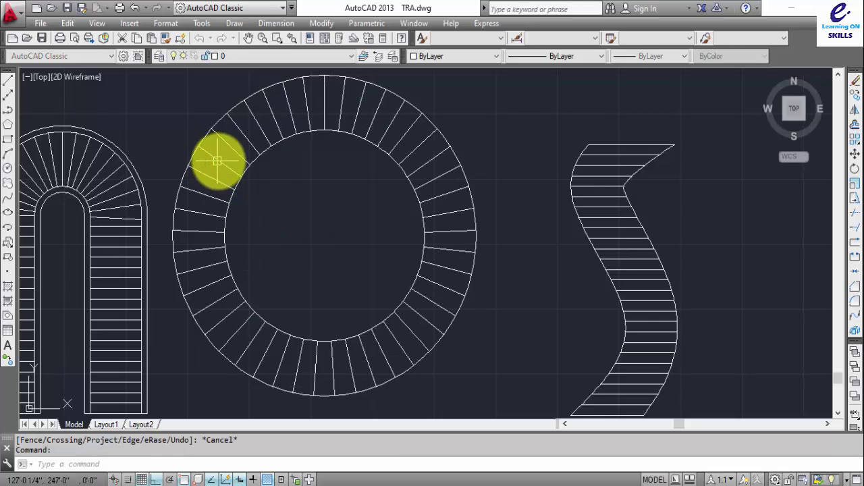
- Trim both circles between two adjacent treads at the ring's upper left and again just right of its lowest point
{"action": "type", "text": "tr"}
{"action": "key", "text": "Return"}
{"action": "key", "text": "Return"}
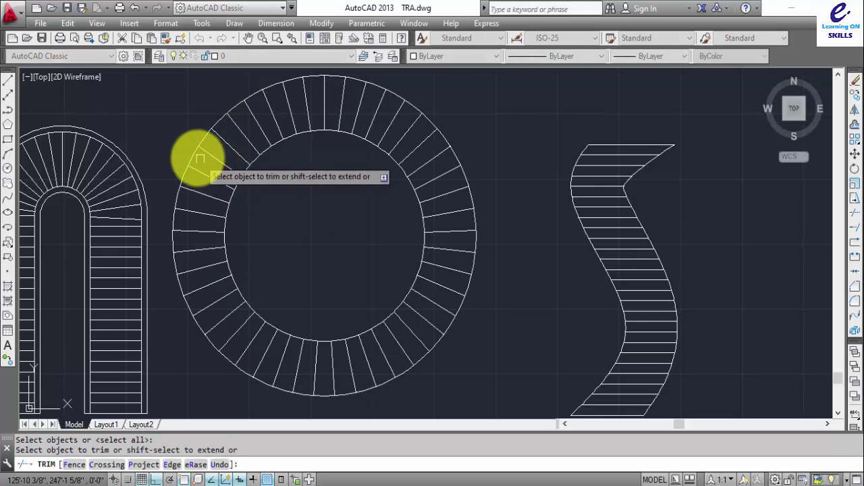
{"action": "left_click", "coordinate": [194, 154]}
{"action": "left_click", "coordinate": [235, 181]}
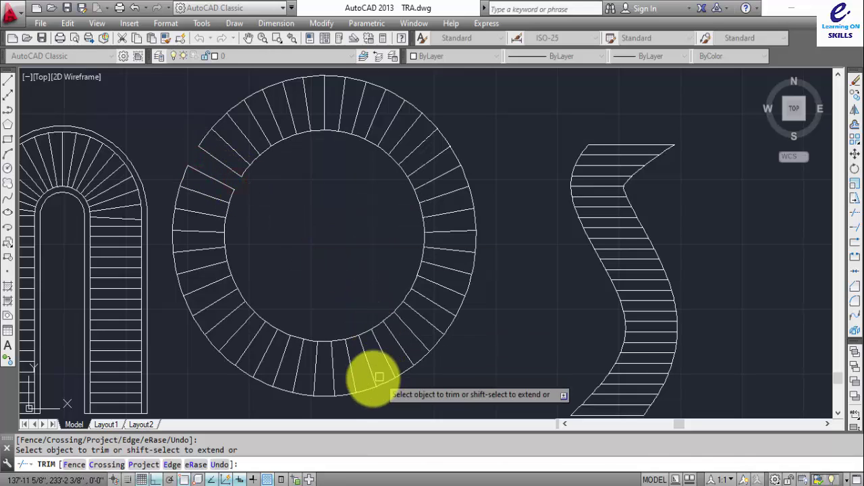
{"action": "left_click", "coordinate": [353, 338]}
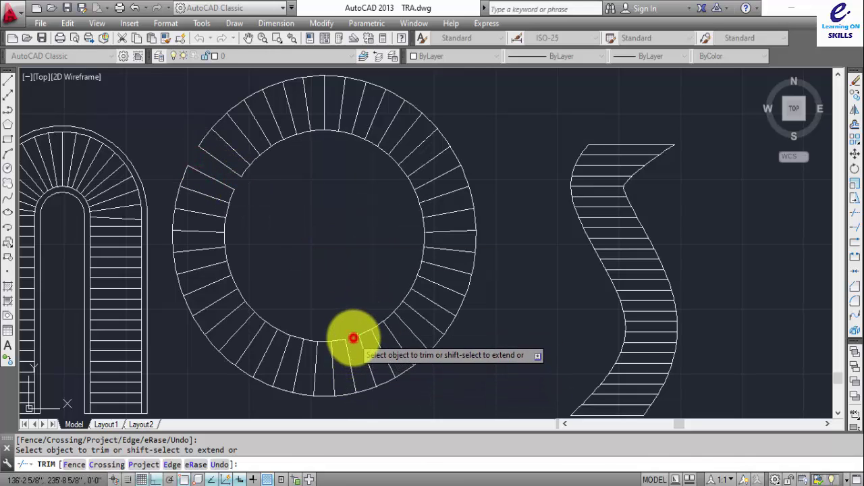
{"action": "left_click", "coordinate": [365, 394]}
{"action": "left_click", "coordinate": [368, 397]}
{"action": "key", "text": "Escape"}
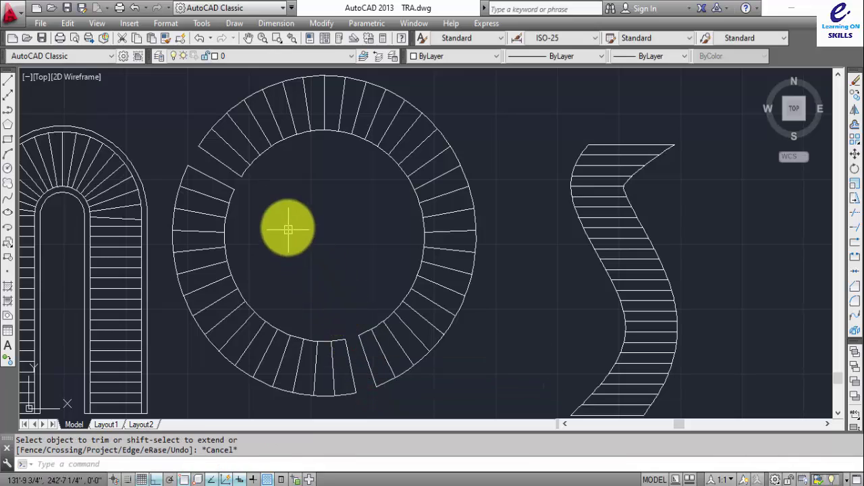
- Erase the ring's lower-left portion between the two gaps, including both arcs and all of its treads
{"action": "left_click", "coordinate": [290, 227]}
{"action": "left_click", "coordinate": [197, 353]}
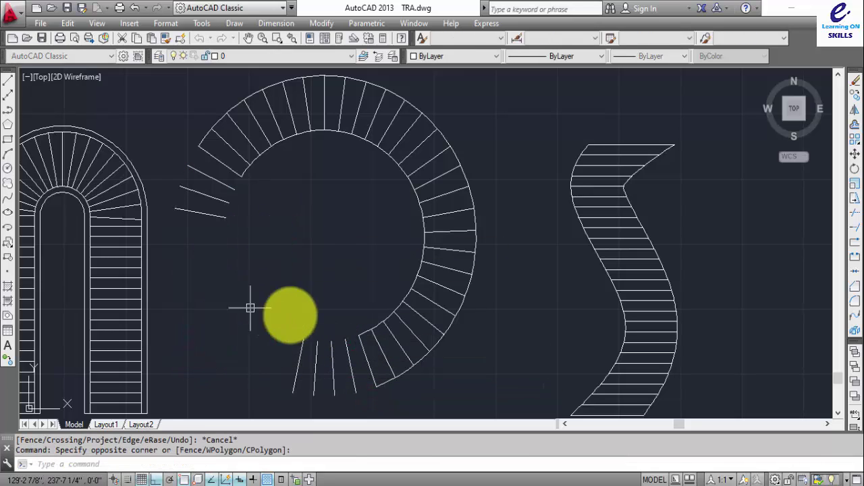
{"action": "key", "text": "Delete"}
{"action": "left_click", "coordinate": [354, 360]}
{"action": "left_click", "coordinate": [286, 381]}
{"action": "key", "text": "Delete"}
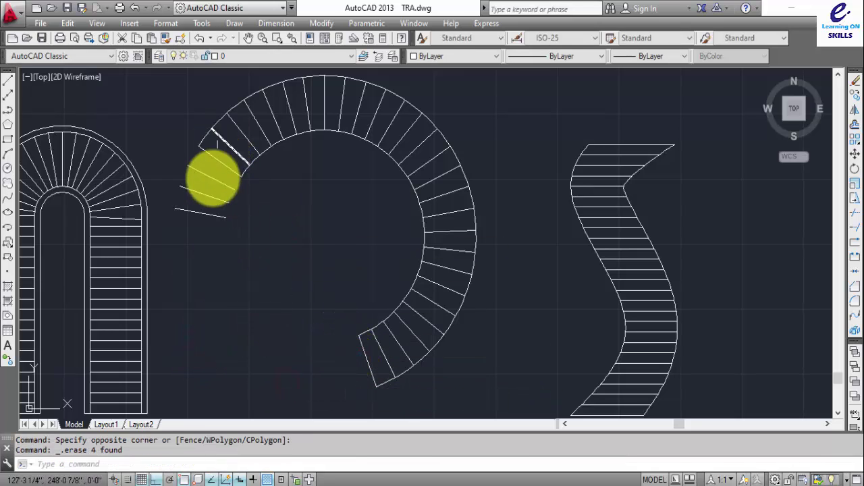
{"action": "left_click", "coordinate": [216, 169]}
{"action": "left_click", "coordinate": [188, 233]}
{"action": "key", "text": "Delete"}
{"action": "scroll", "coordinate": [331, 220], "scroll_direction": "down", "scroll_amount": 5}
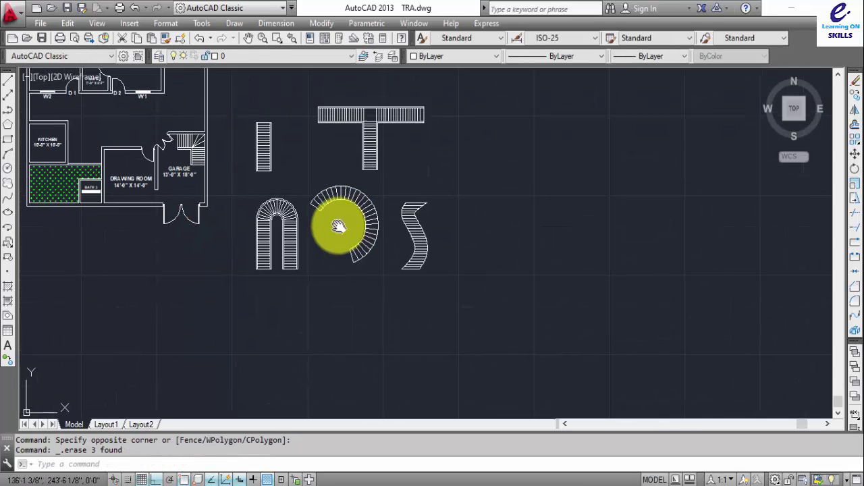
{"action": "scroll", "coordinate": [353, 193], "scroll_direction": "up", "scroll_amount": 3}
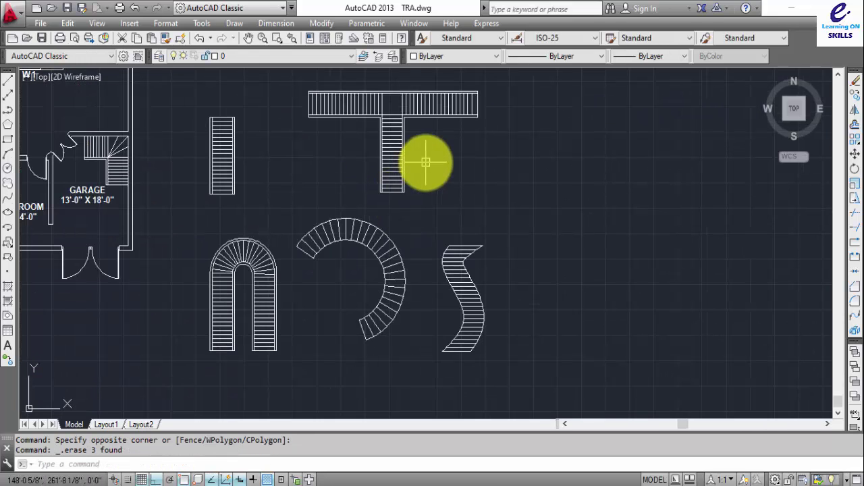